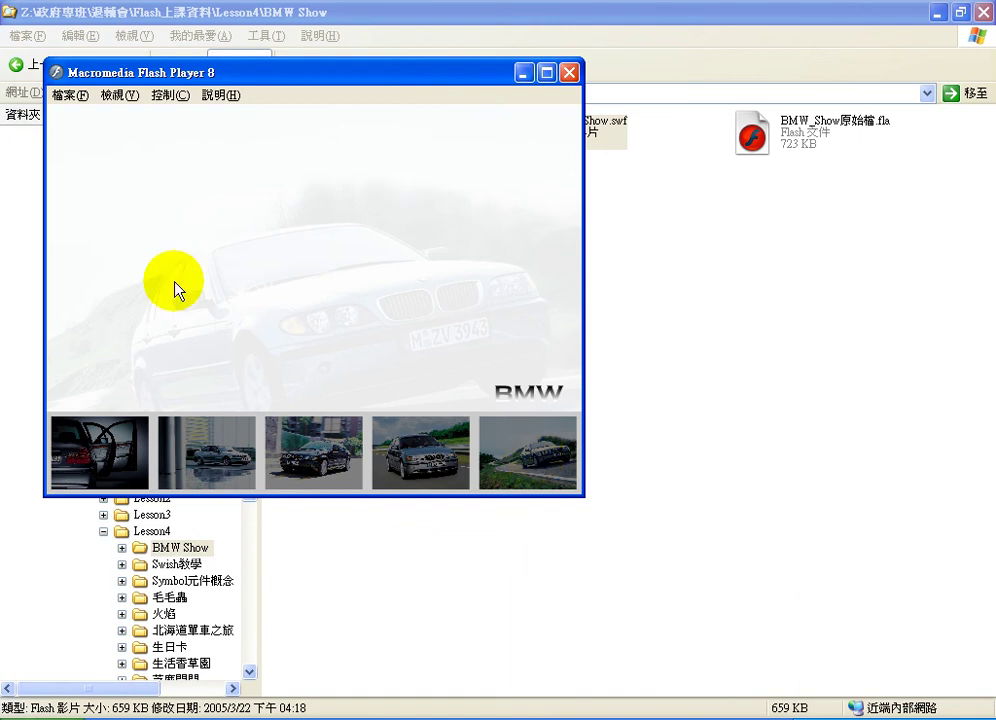
Preview the rollover effects of the first three car thumbnails in the running BMW show movie
left_click(112, 450)
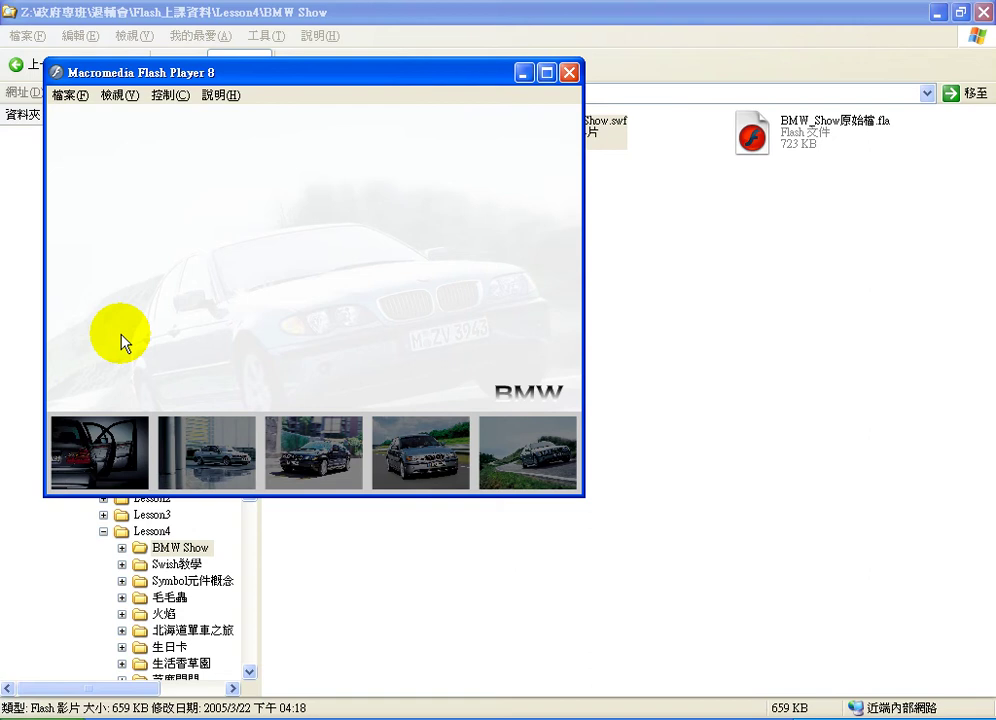
left_click(103, 450)
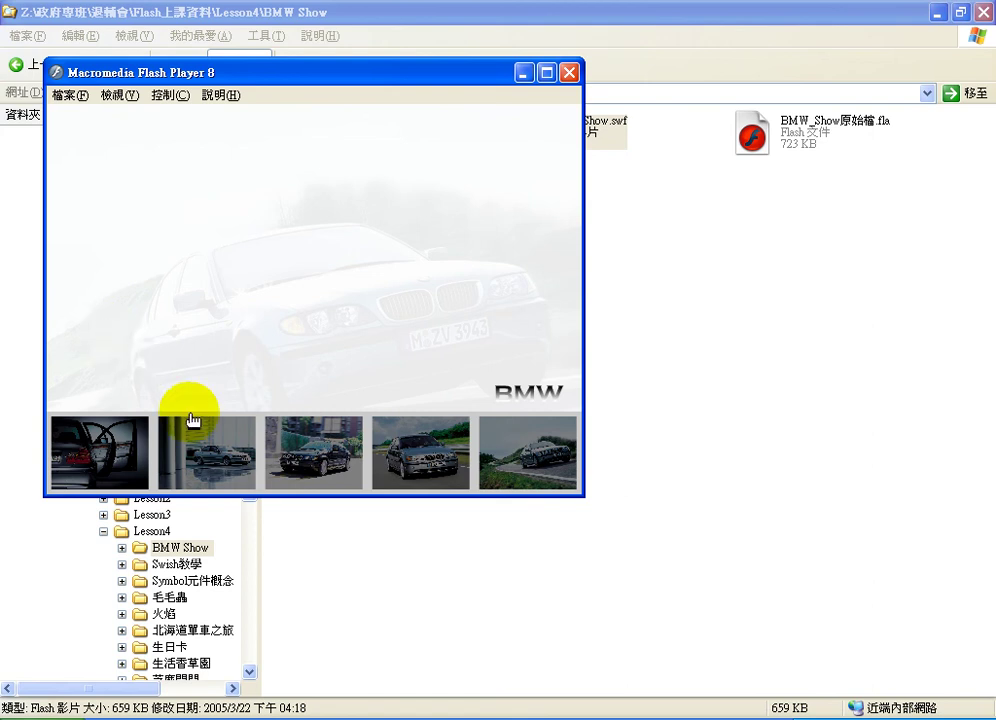
mouse_move(207, 442)
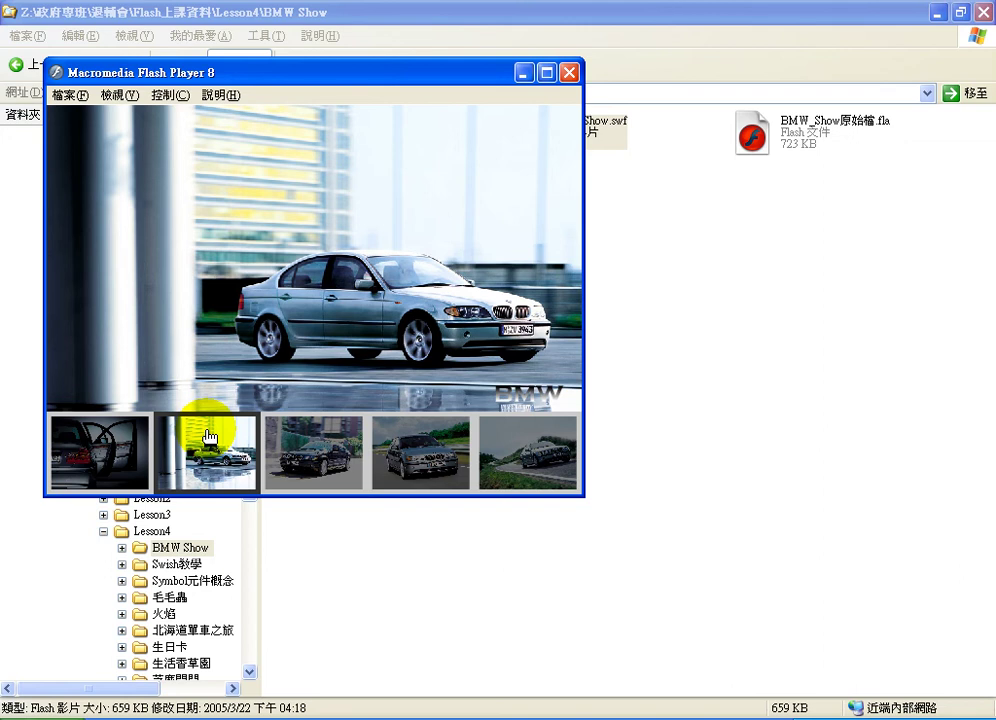
mouse_move(305, 430)
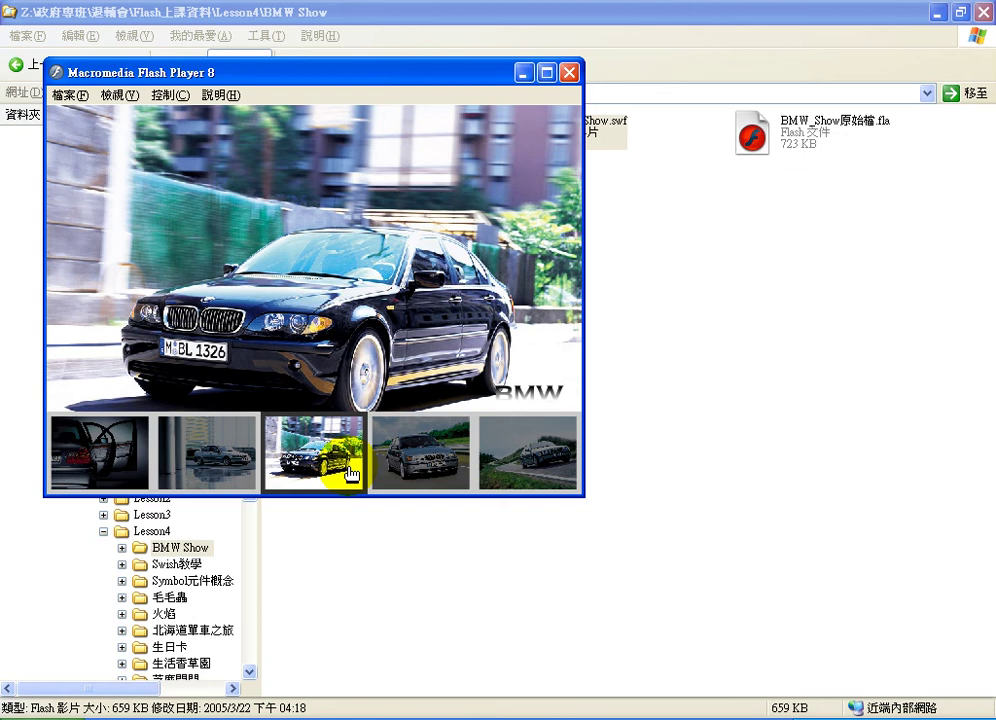
mouse_move(108, 455)
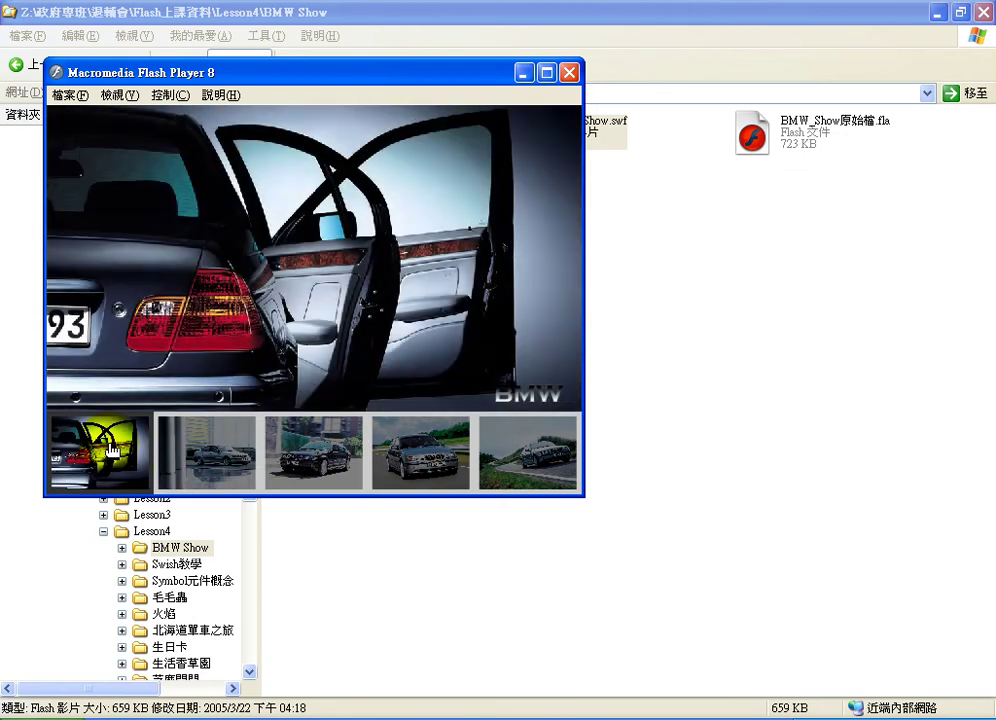
mouse_move(197, 478)
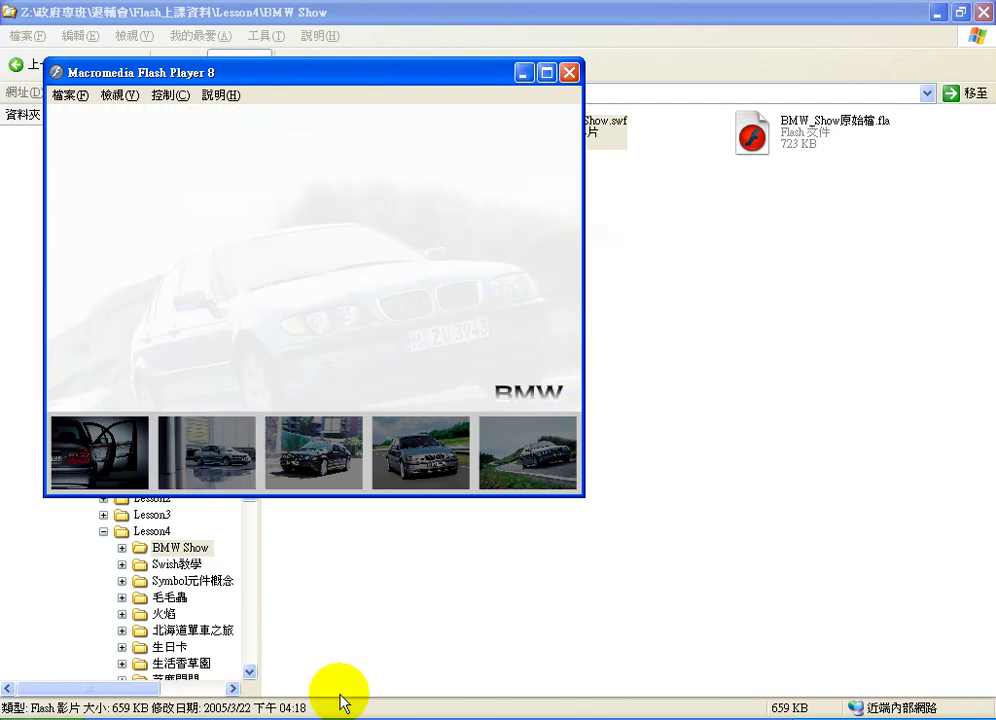
Switch to Flash Professional, inspect the contents of the button symbol 元件 6 from the library, and return to 場景 1
left_click(436, 702)
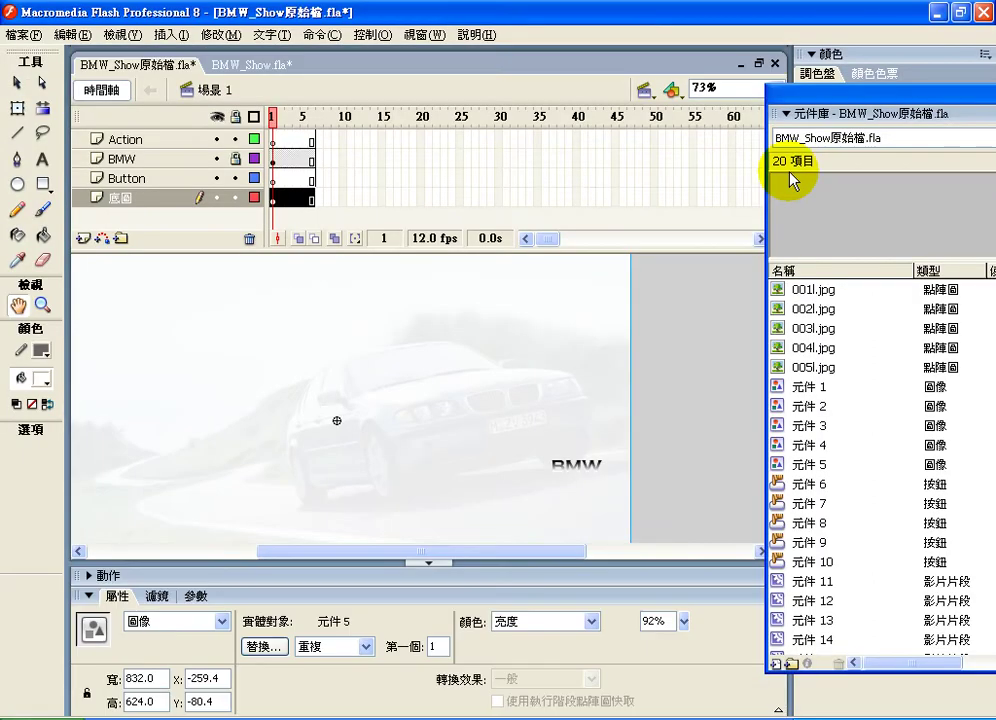
left_click_drag(834, 111, 763, 30)
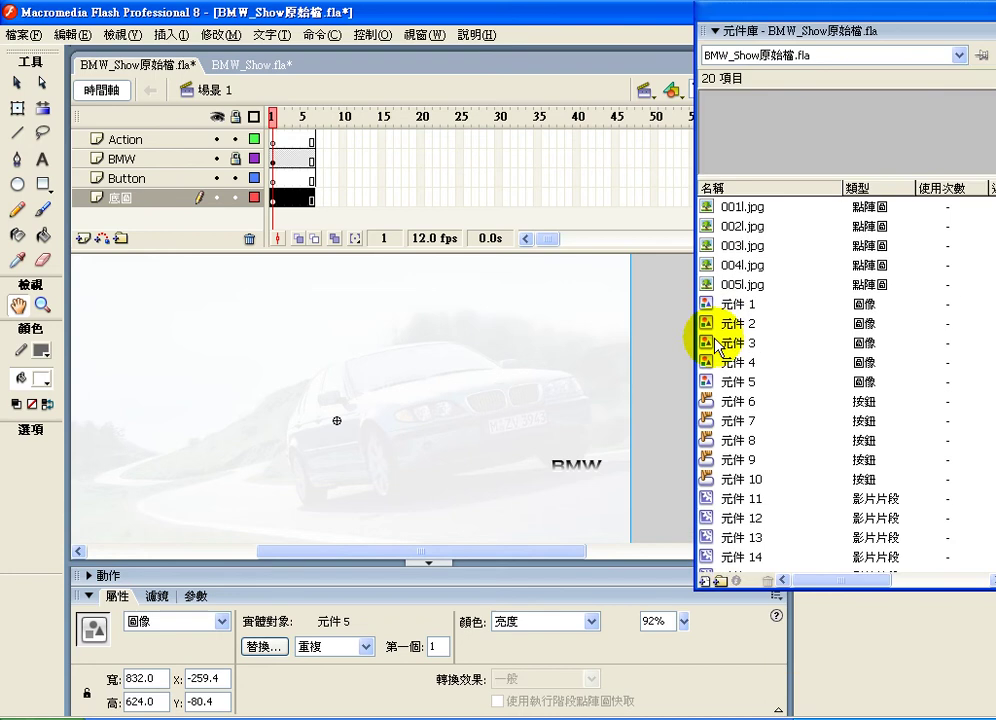
left_click(720, 403)
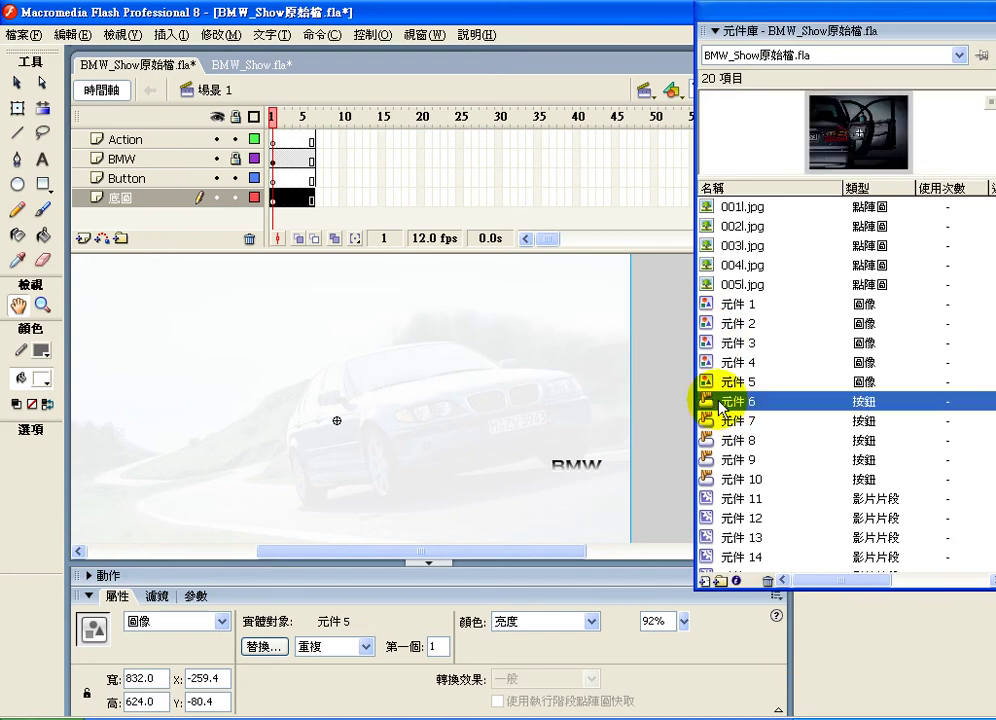
double_click(706, 404)
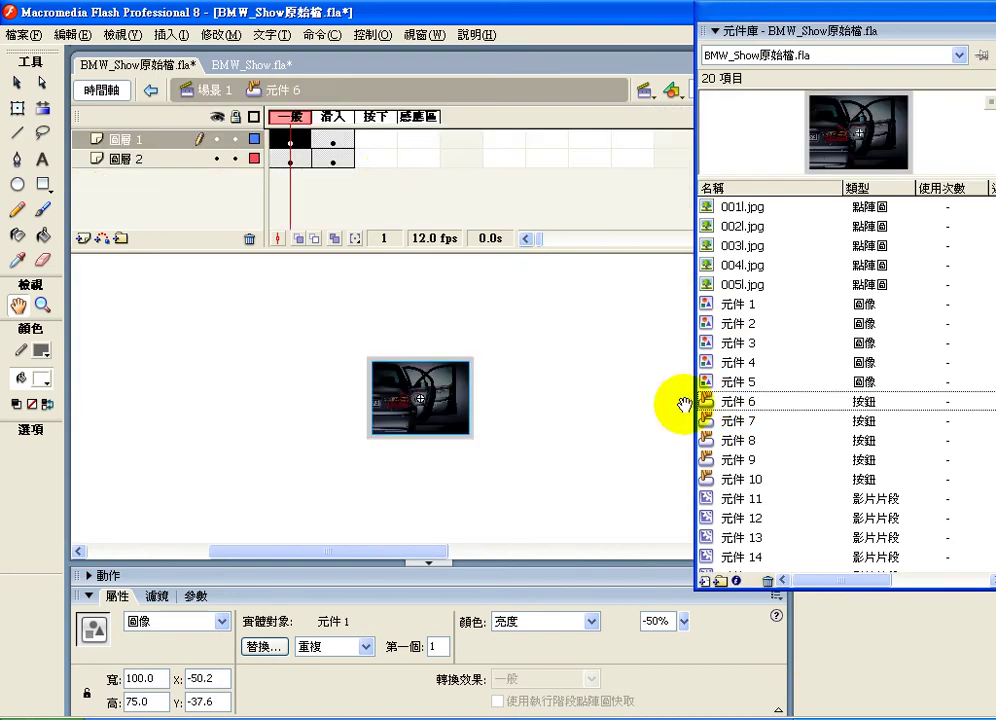
left_click(207, 90)
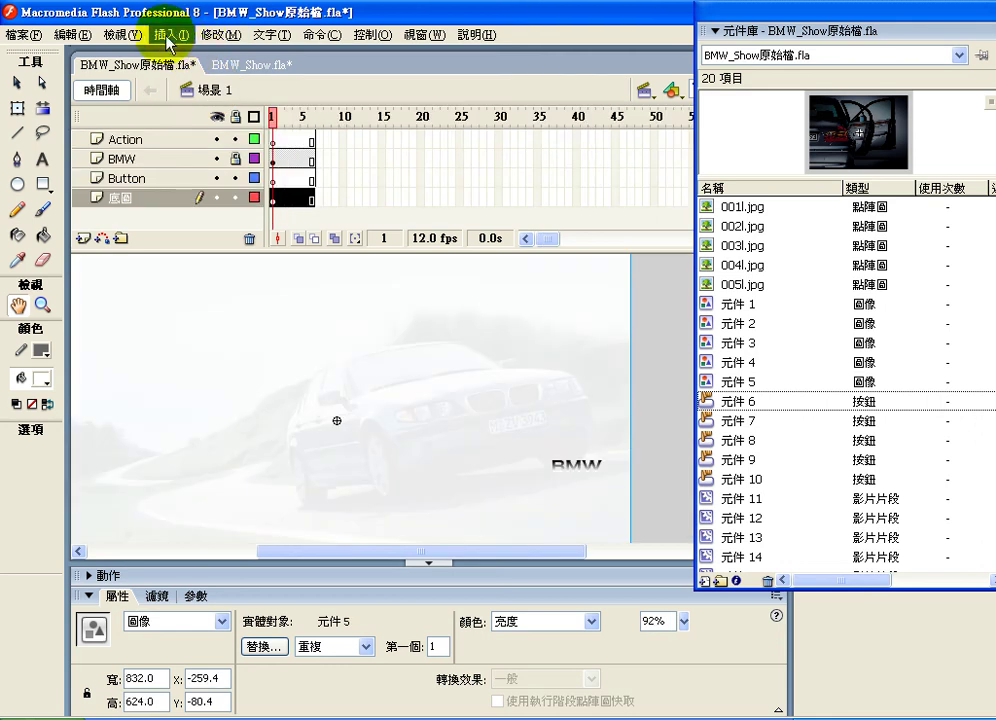
Create a new symbol of type 按鈕 (button) named 1
left_click(167, 38)
left_click(174, 53)
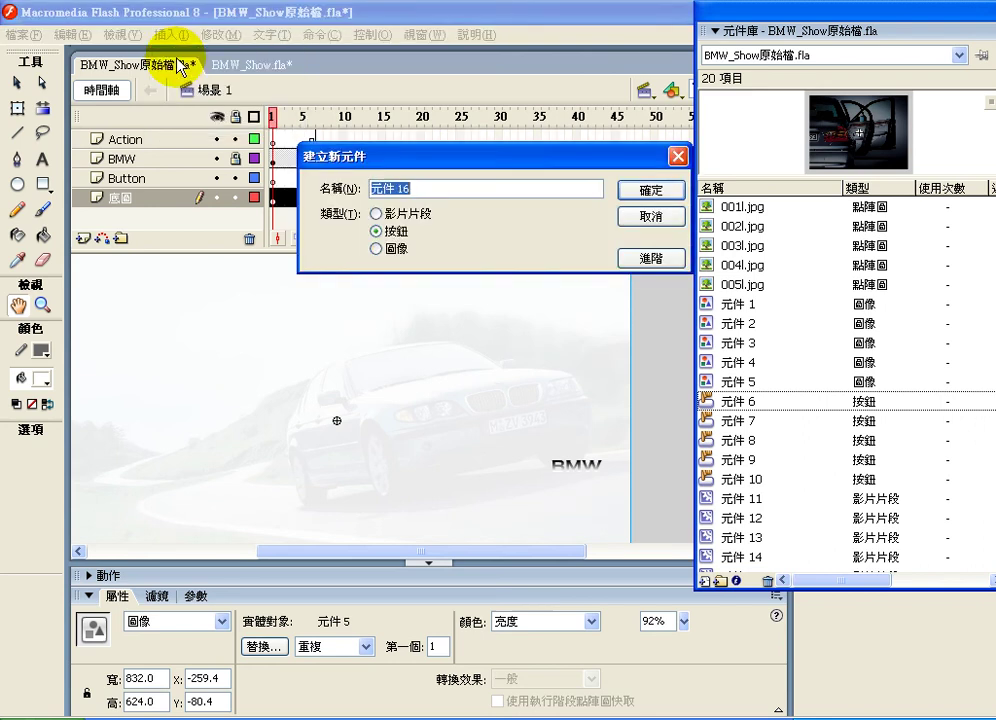
type("1")
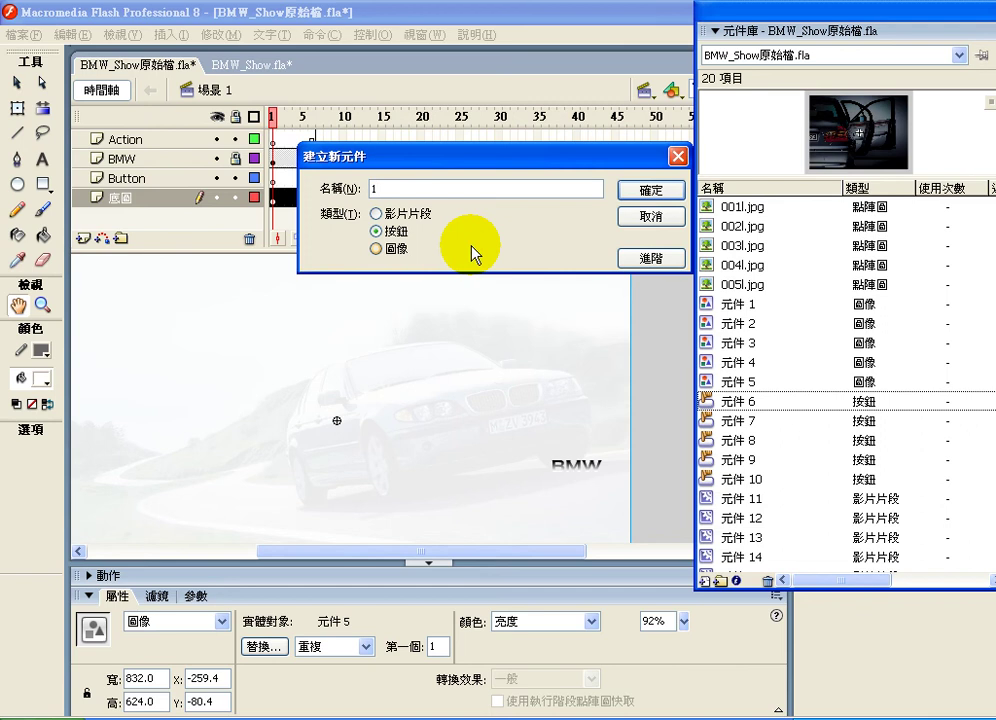
left_click(651, 190)
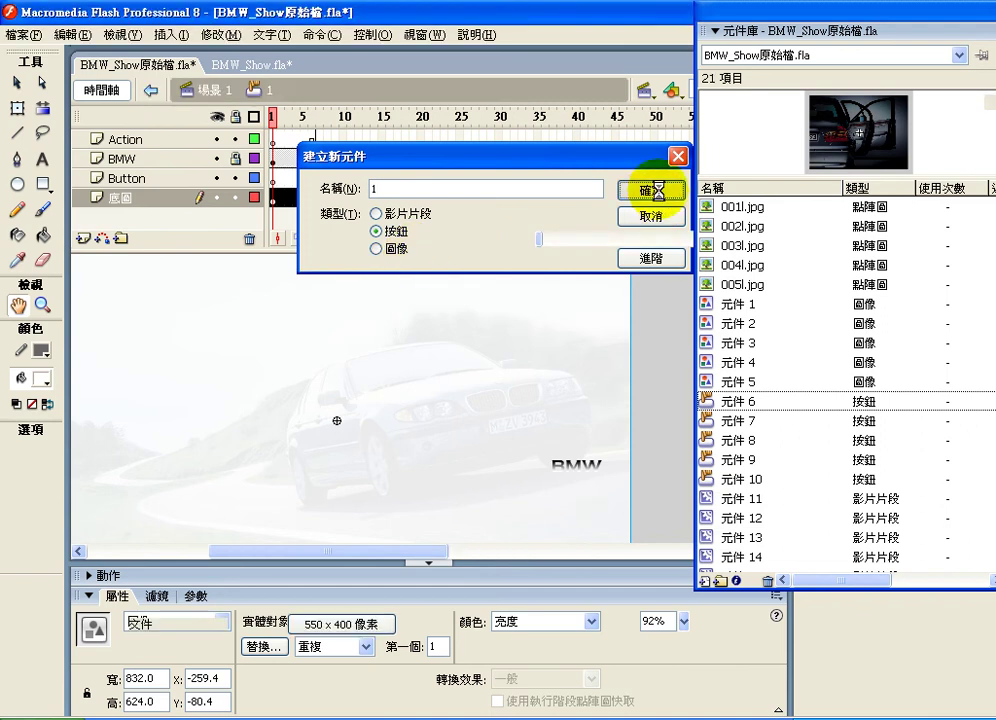
Place the library bitmap 001l.jpg at the centre of the new button's 一般 (Up) frame
left_click(304, 143)
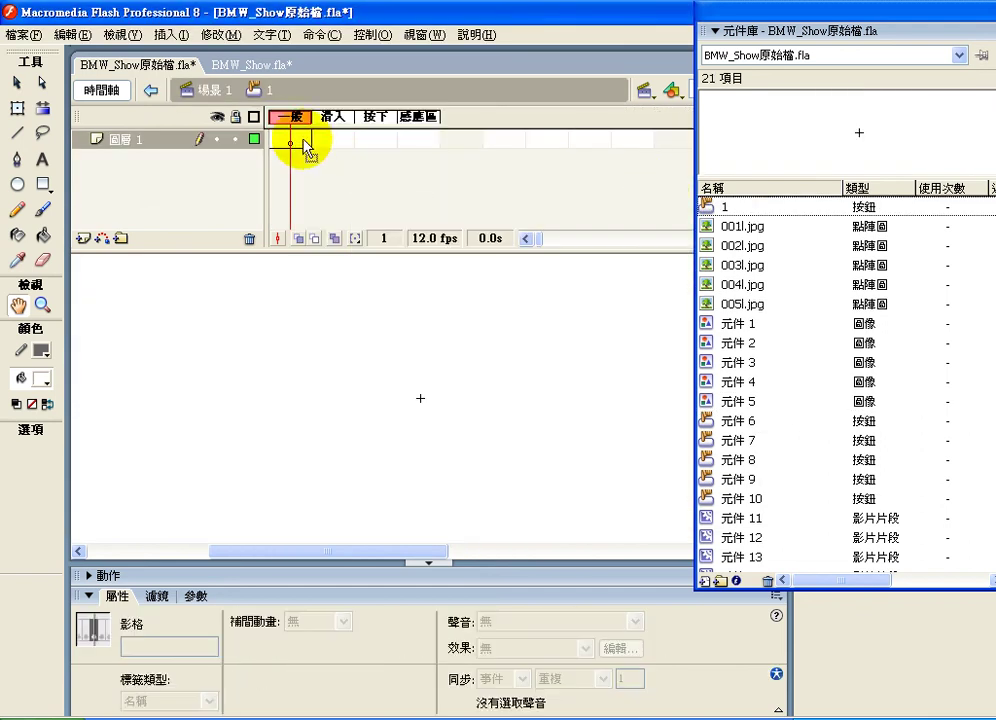
left_click(753, 230)
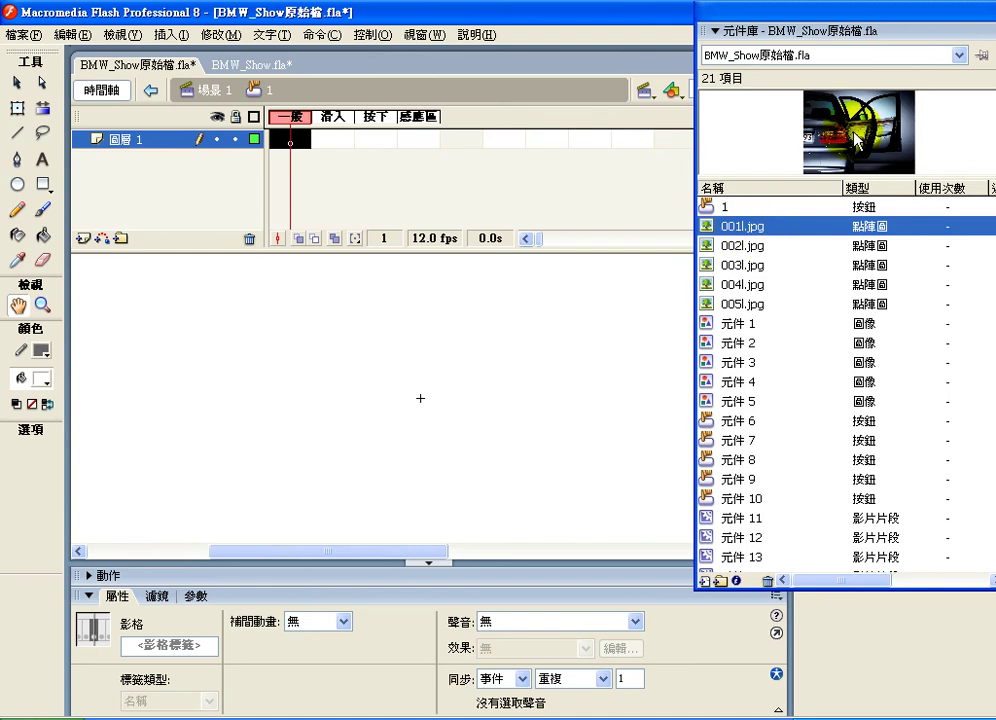
left_click(740, 360)
scroll(734, 365, "down", 1)
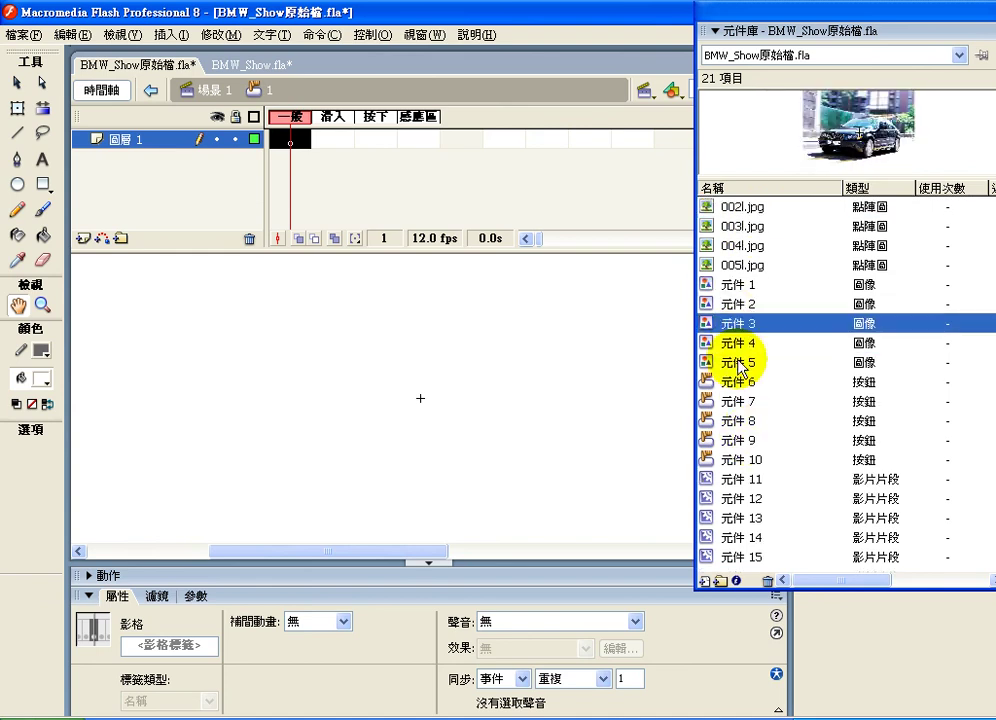
scroll(740, 356, "up", 1)
left_click(712, 227)
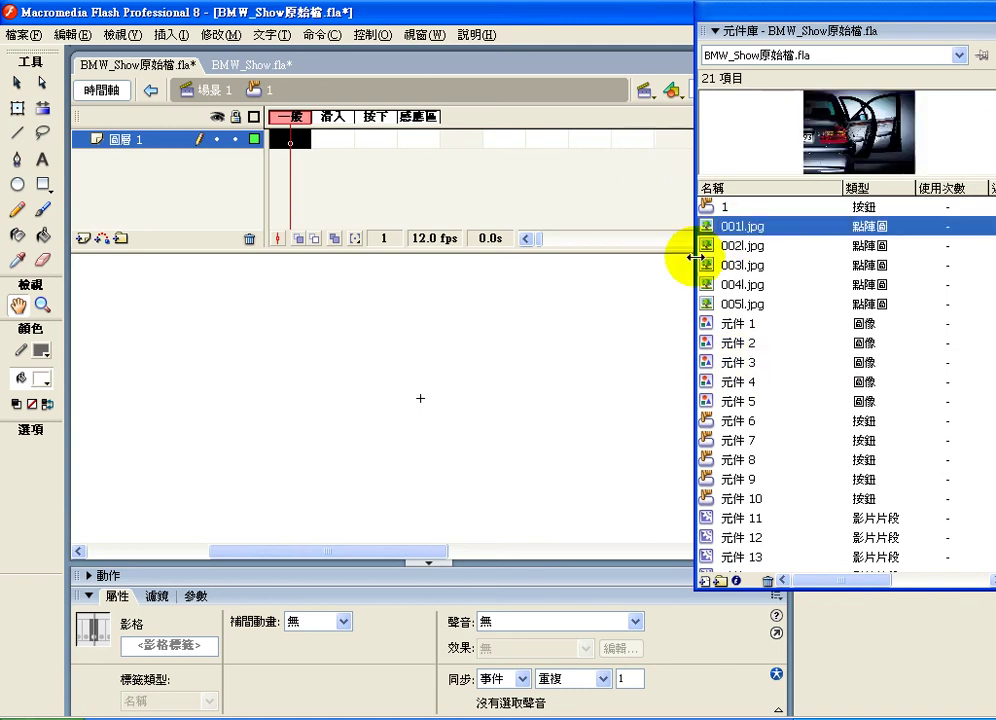
left_click(787, 170)
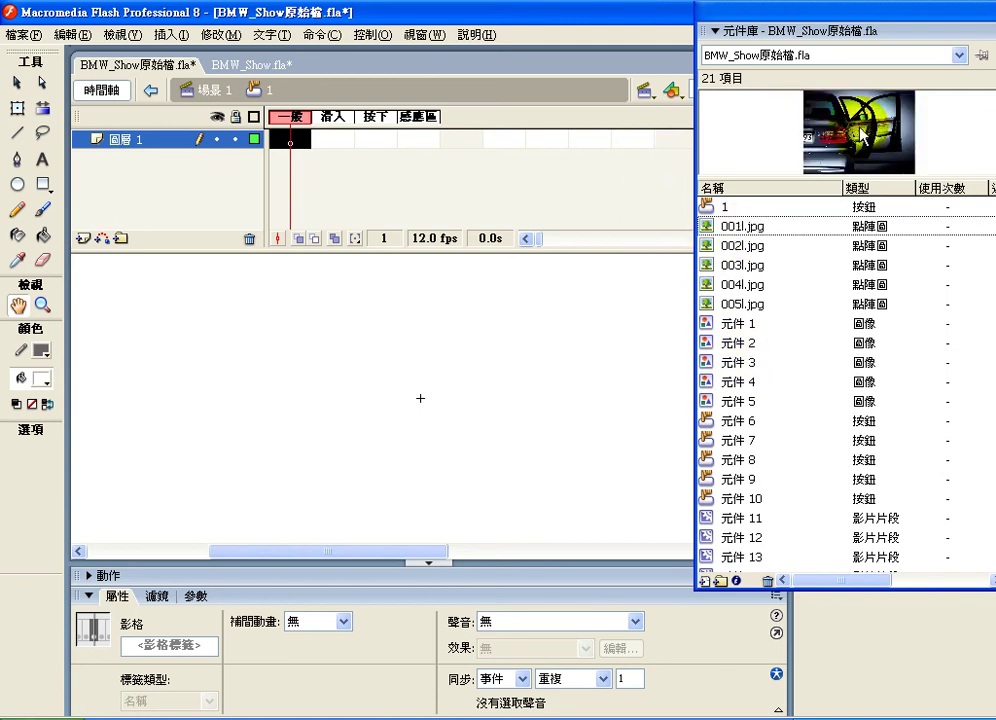
left_click_drag(541, 333, 422, 401)
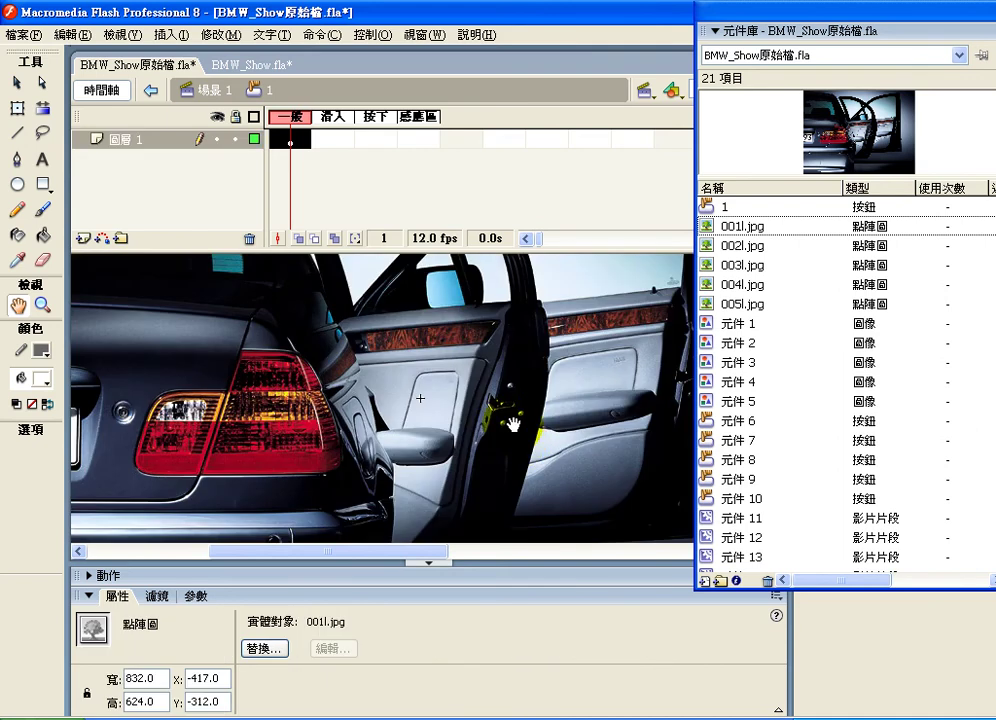
Scale the placed bitmap proportionally to 10% using Transform, and enlarge it freehand to about 133 × 100 px around its centre
left_click(17, 107)
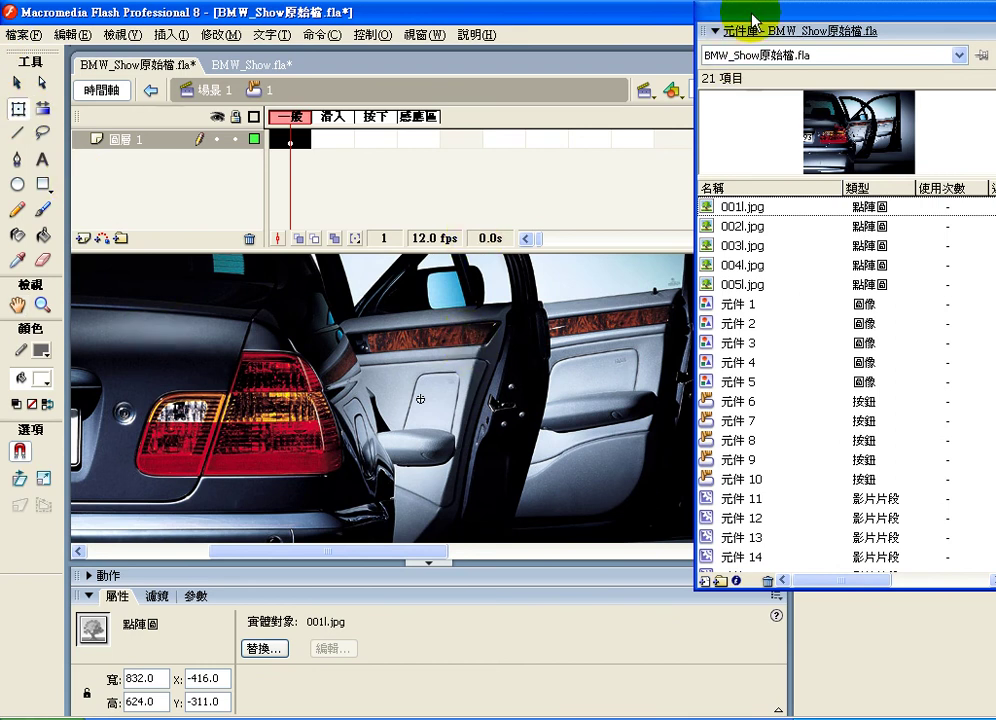
left_click_drag(760, 30, 764, 160)
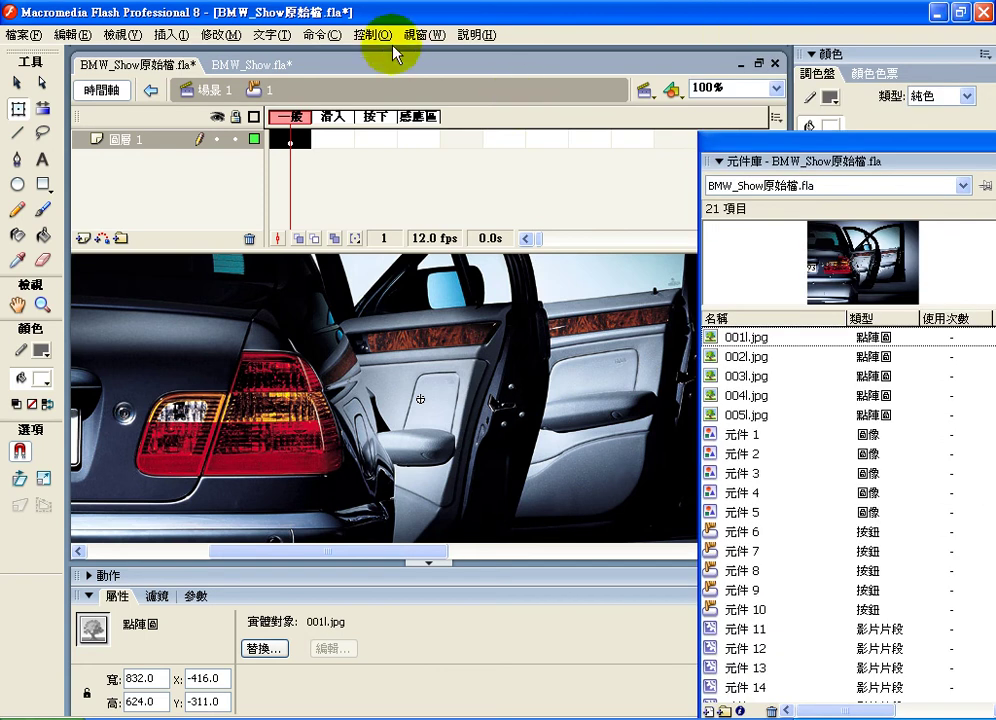
left_click(422, 35)
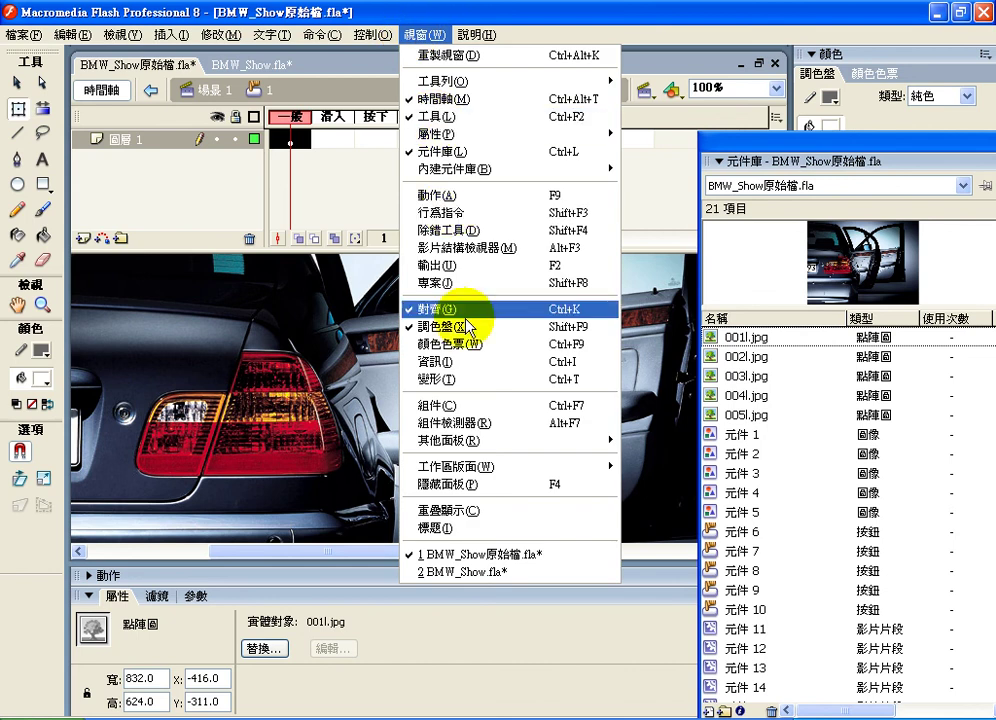
left_click(468, 380)
left_click_drag(790, 146, 874, 407)
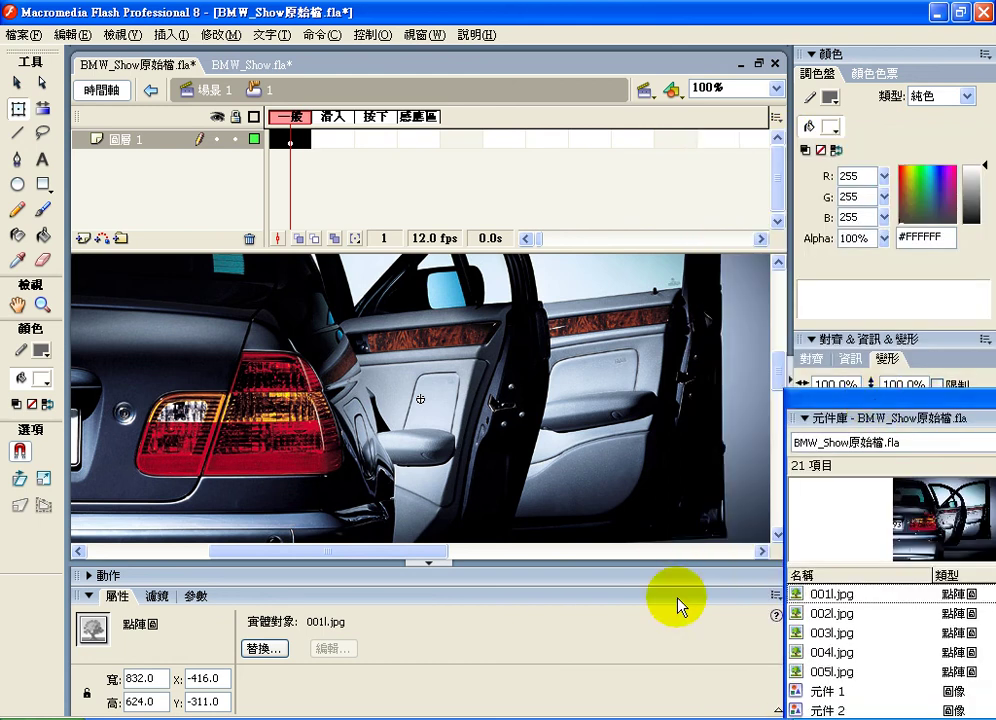
left_click_drag(679, 605, 680, 604)
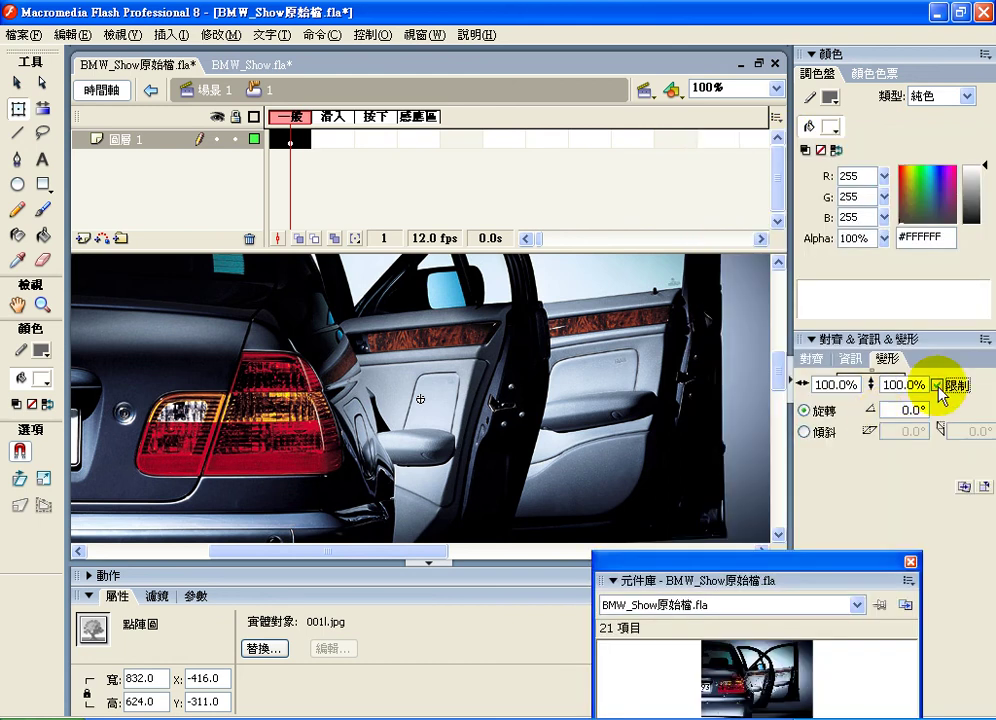
left_click_drag(829, 384, 801, 386)
type("1")
key("Return")
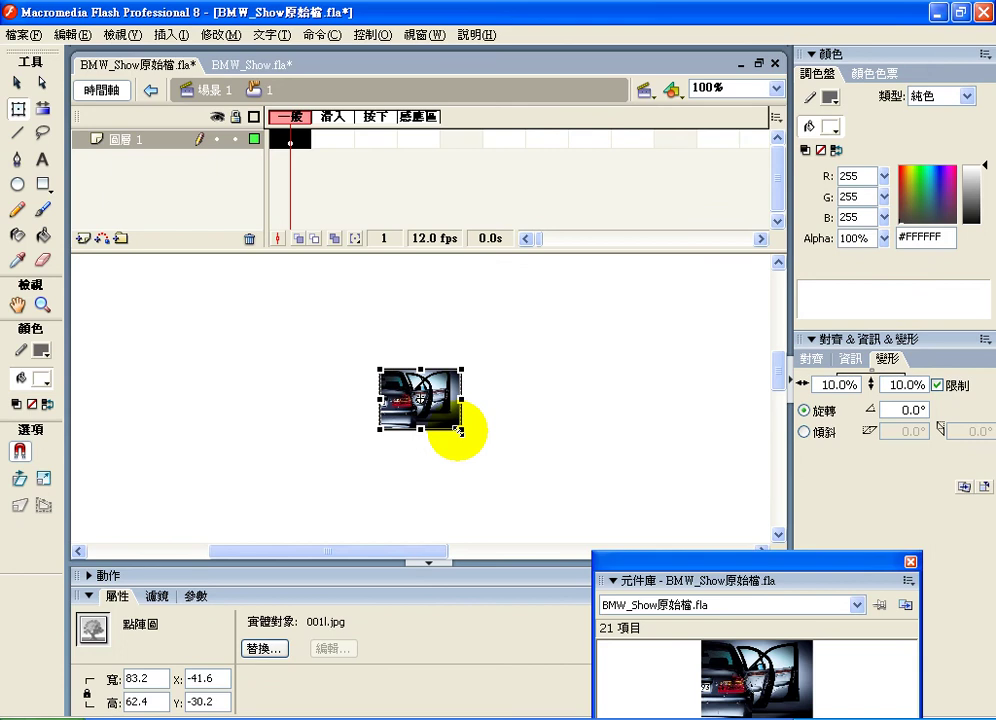
left_click_drag(463, 432, 494, 462)
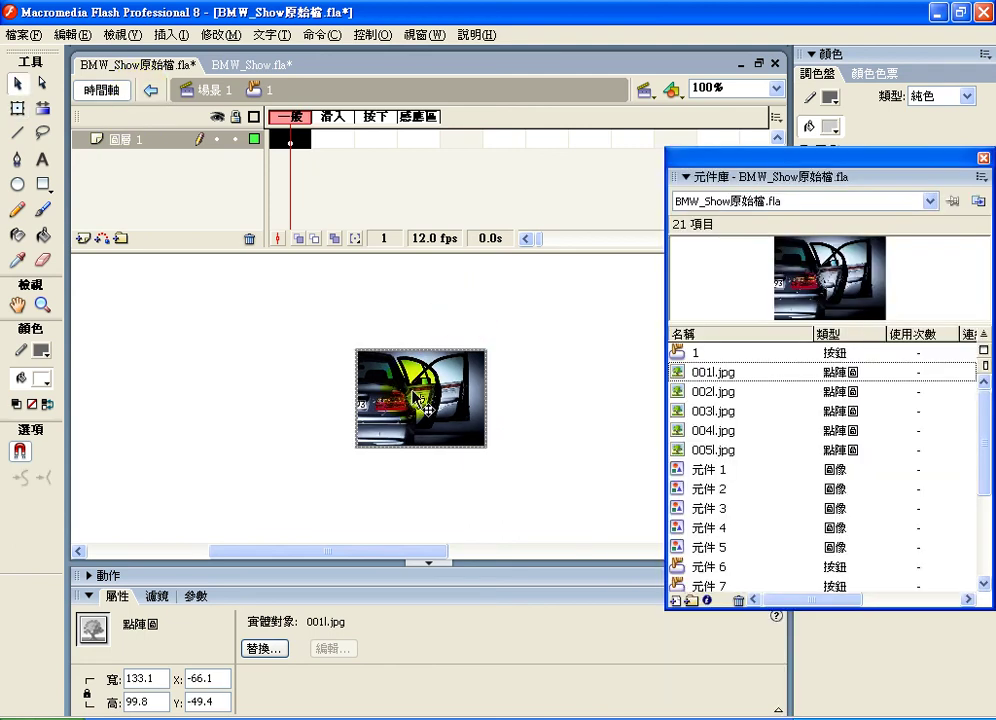
Preview the thumbnail rollovers of the finished BMW show in Flash Player, and return to editing button 1 in Flash Professional
key("ctrl+Return")
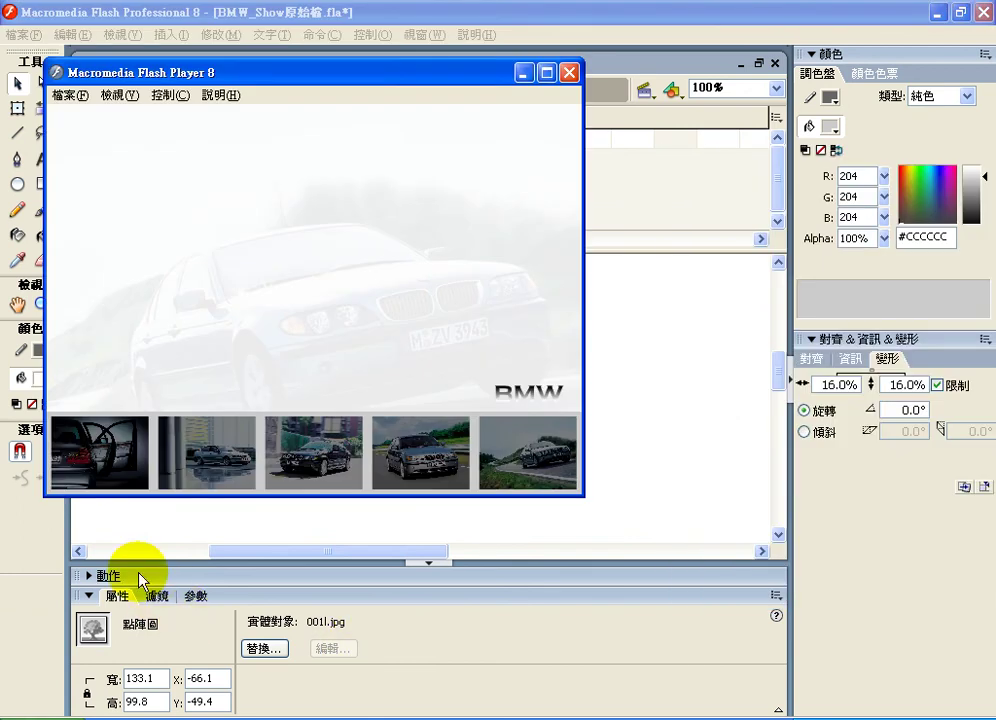
mouse_move(116, 440)
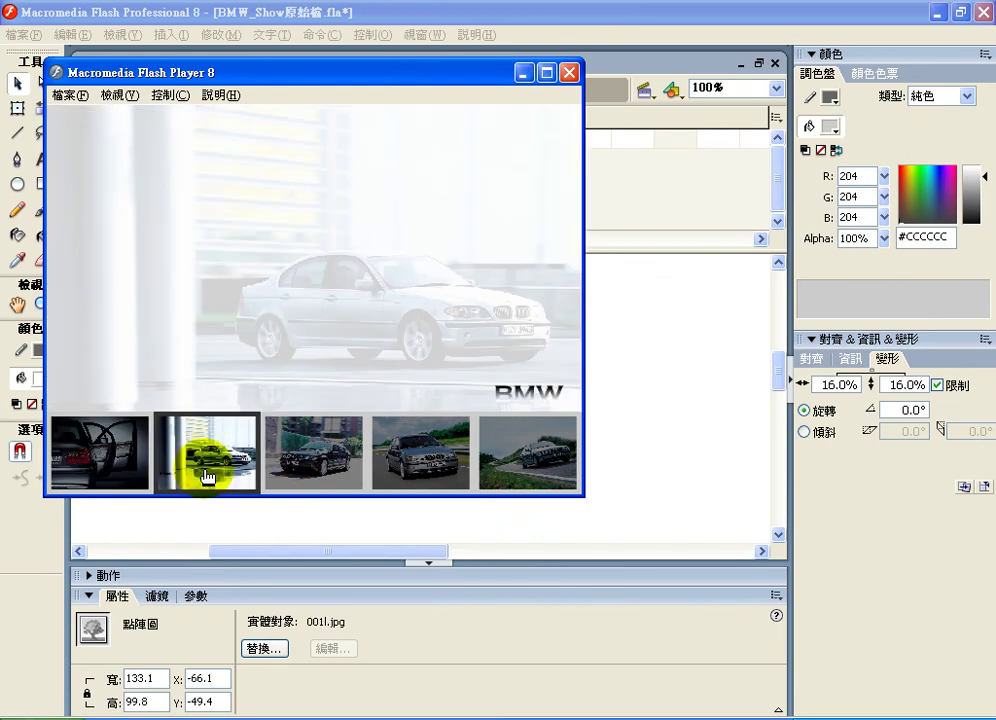
mouse_move(308, 398)
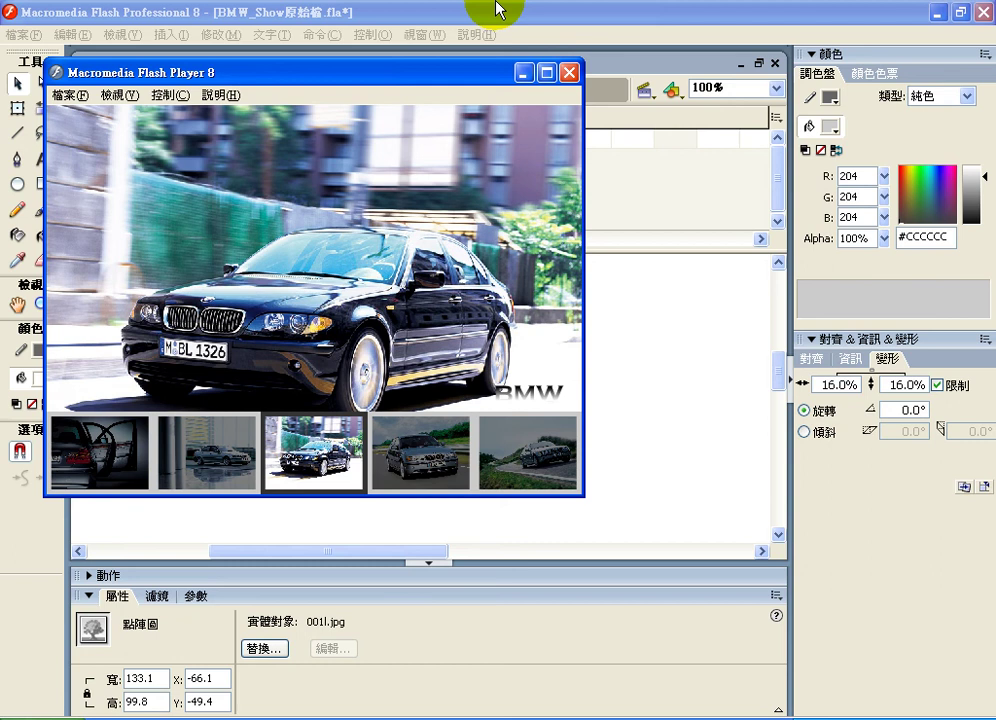
left_click(497, 10)
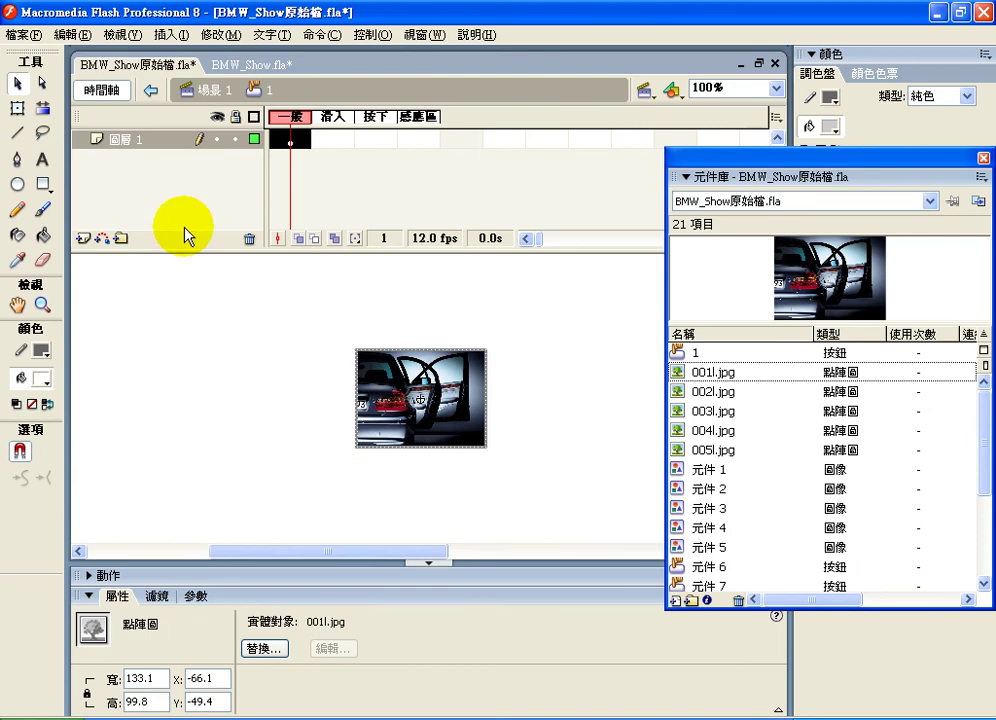
left_click(169, 42)
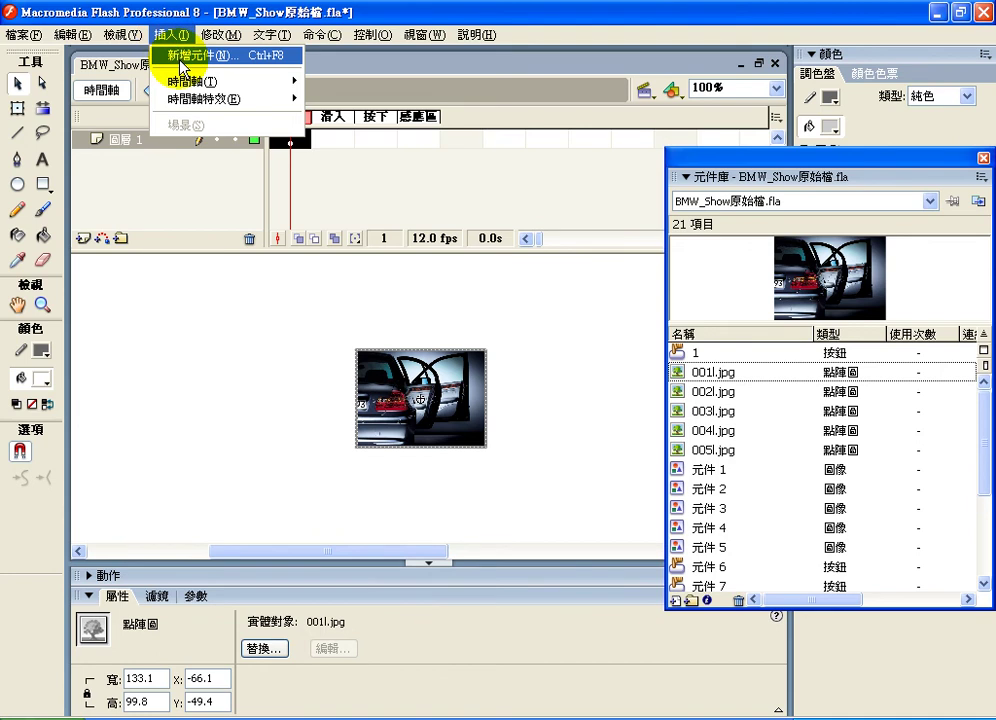
left_click(358, 350)
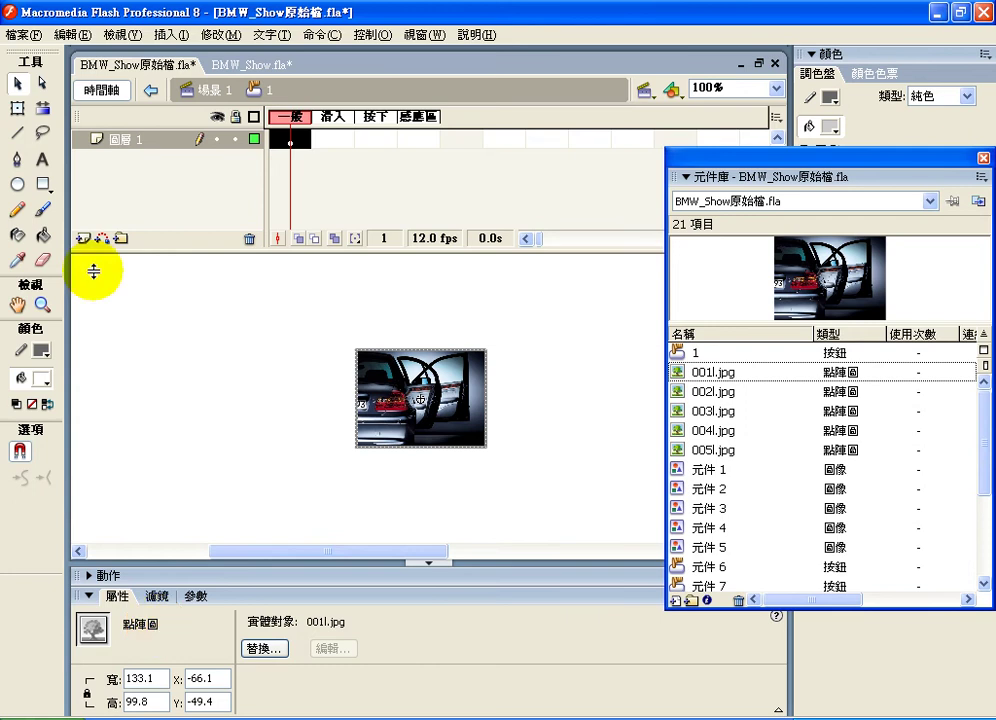
left_click(166, 38)
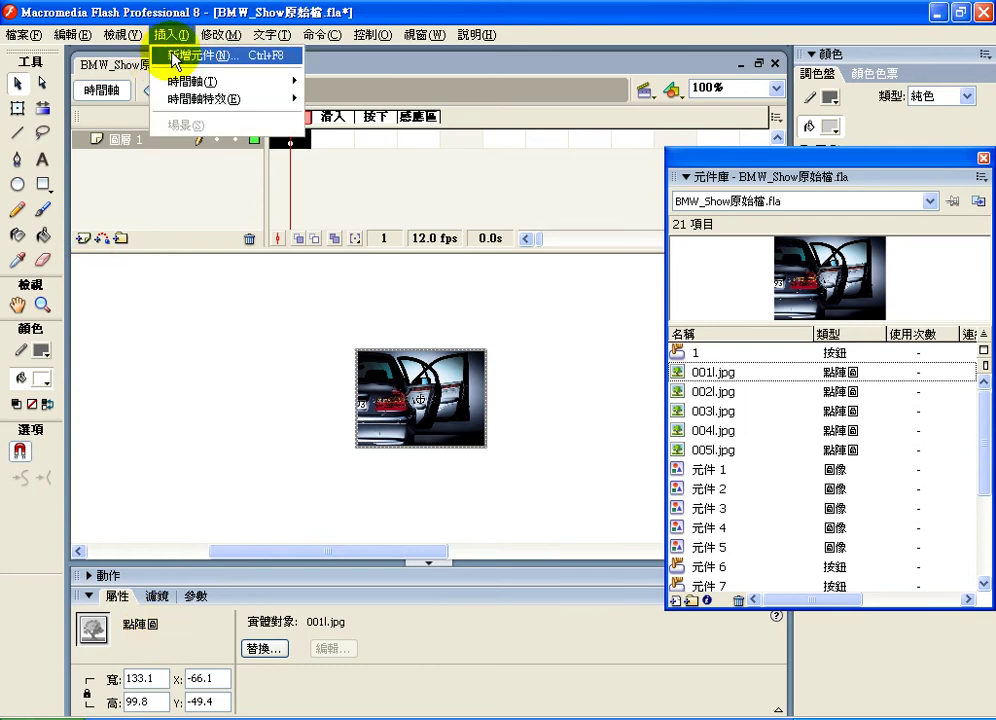
left_click(298, 427)
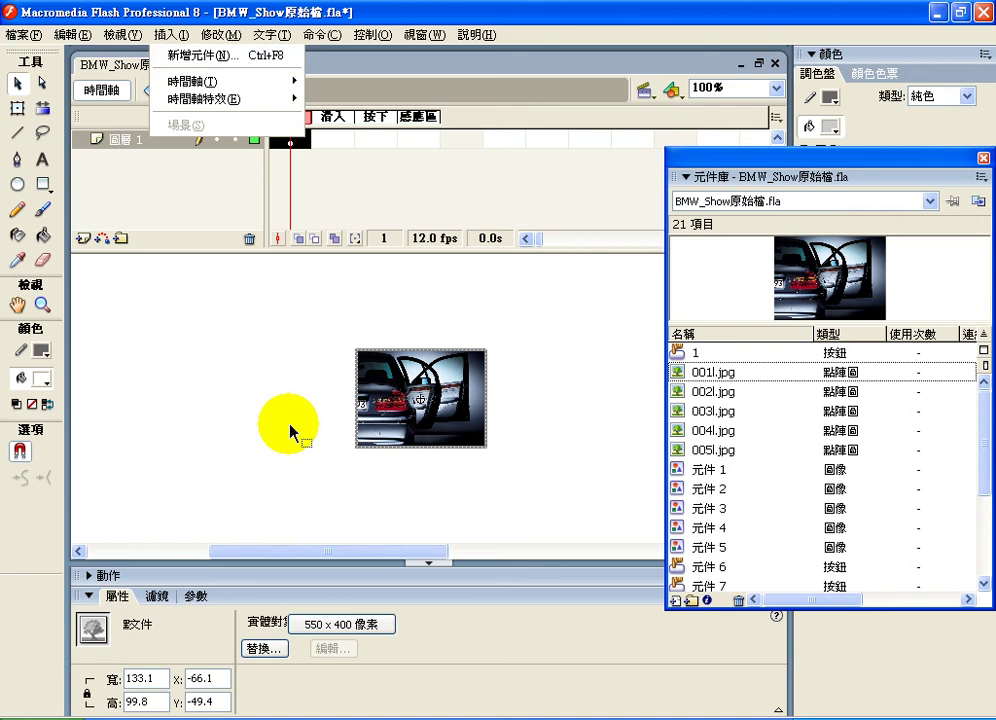
left_click_drag(307, 302, 519, 481)
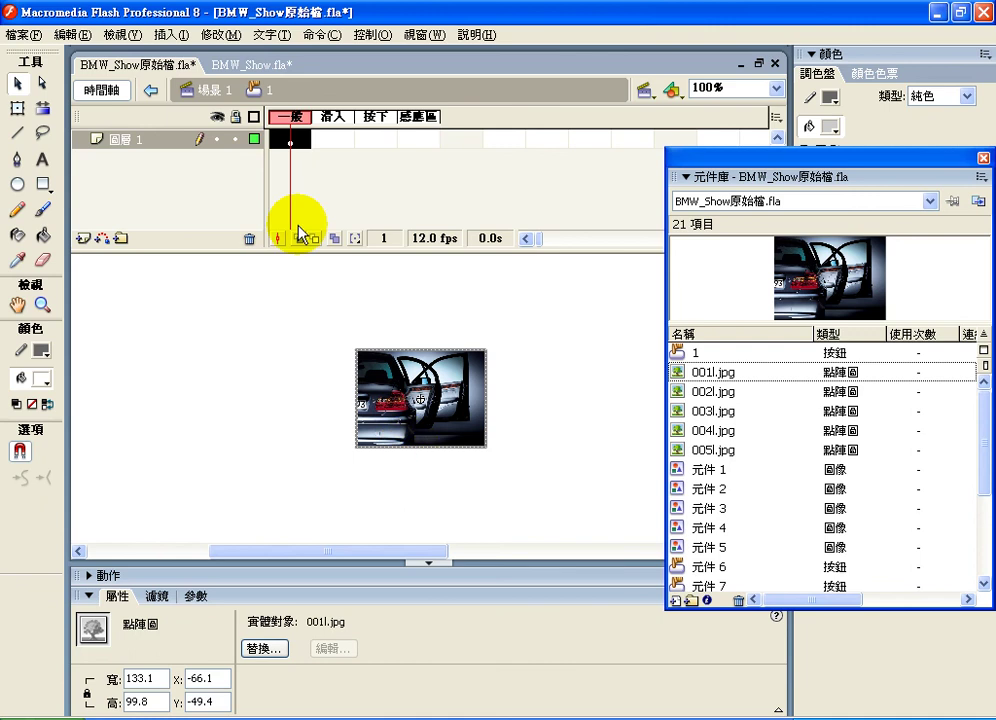
left_click_drag(322, 329, 530, 513)
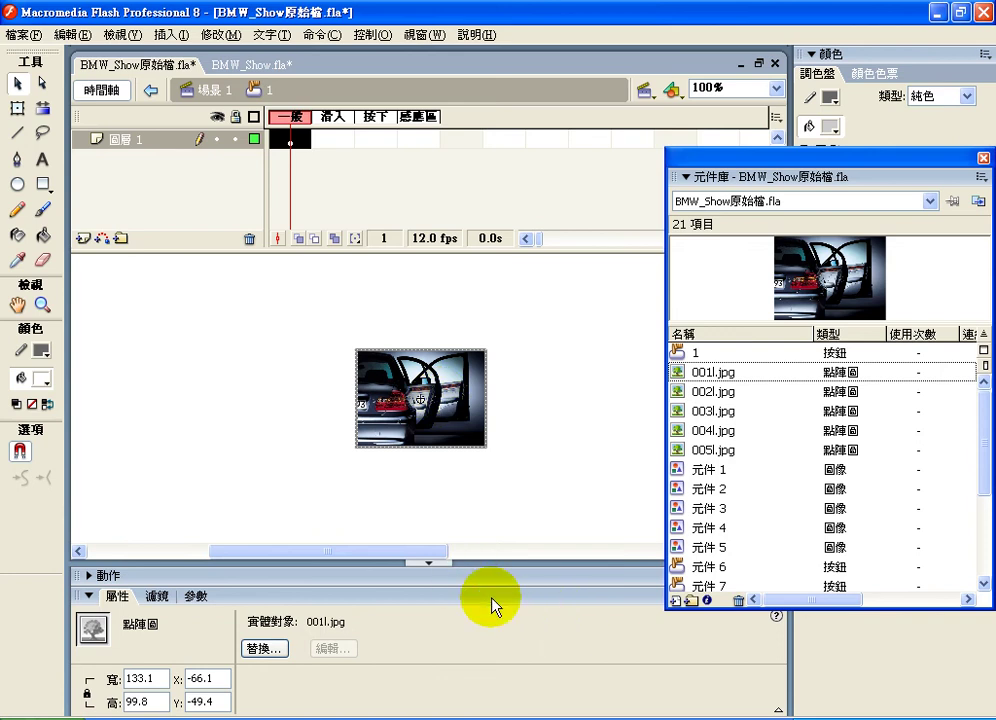
left_click(290, 328)
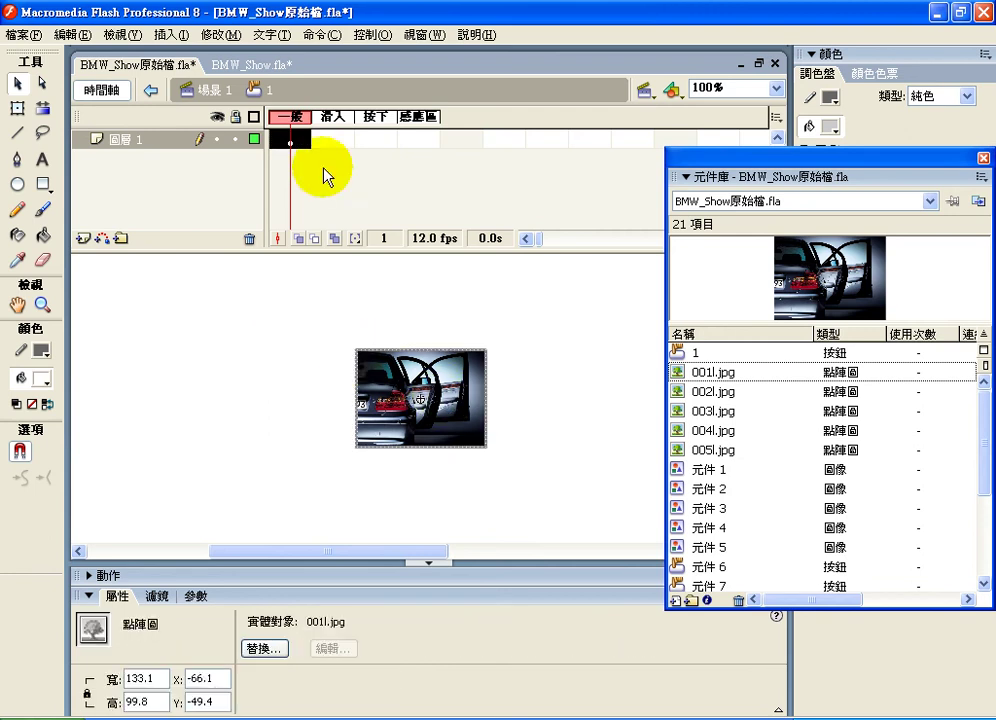
Convert the selected thumbnail bitmap into a 圖像 (graphic) symbol named 1-graphic
left_click(180, 36)
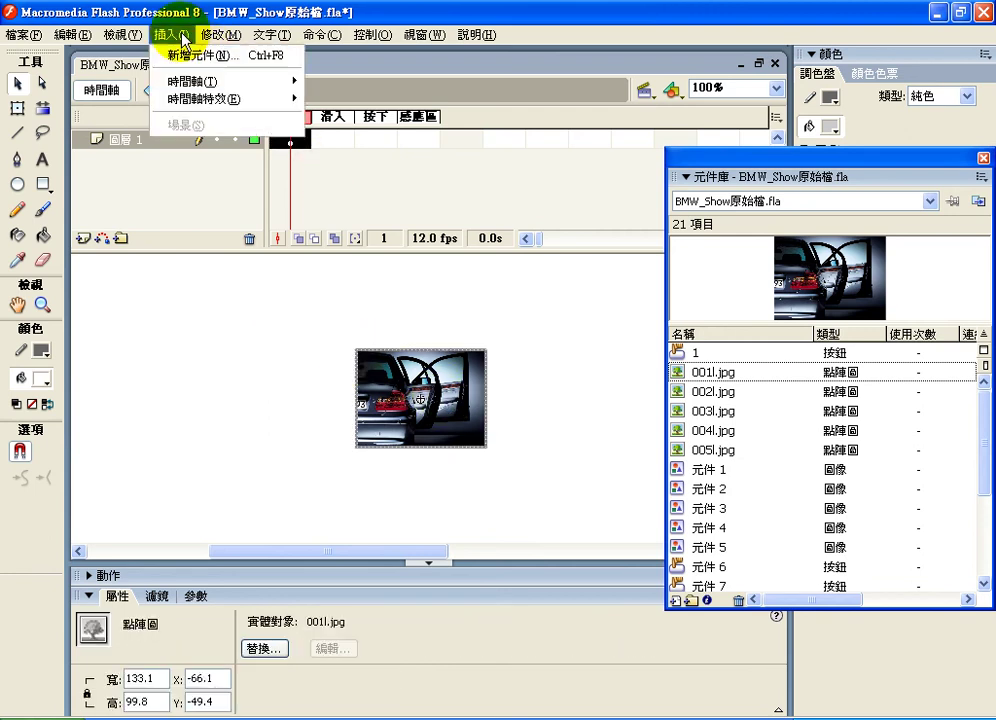
mouse_move(220, 35)
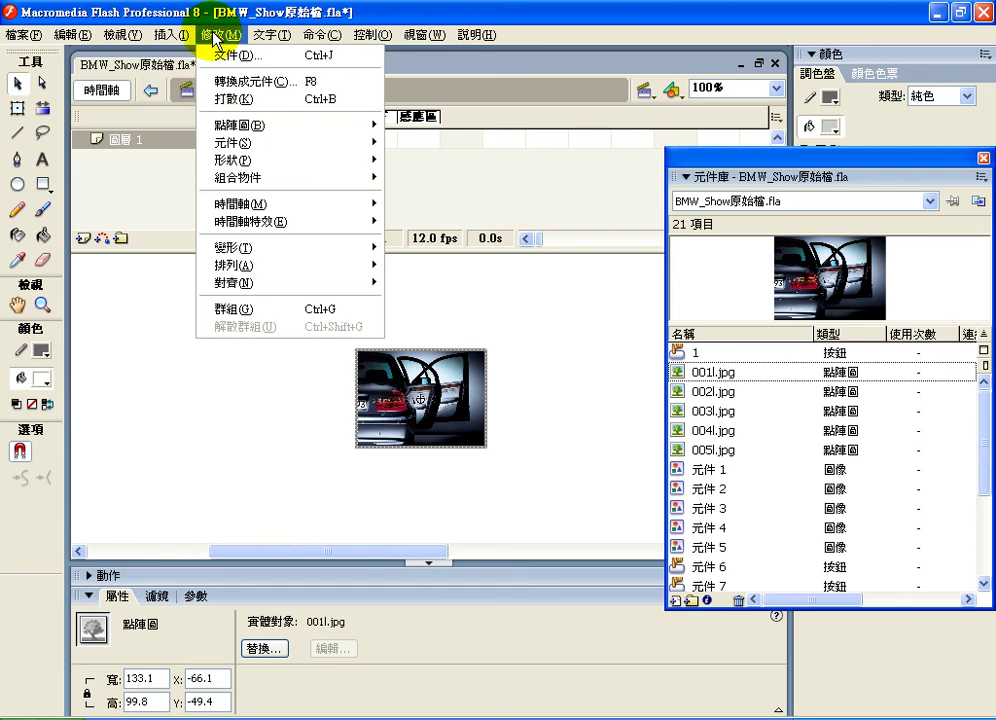
left_click(219, 82)
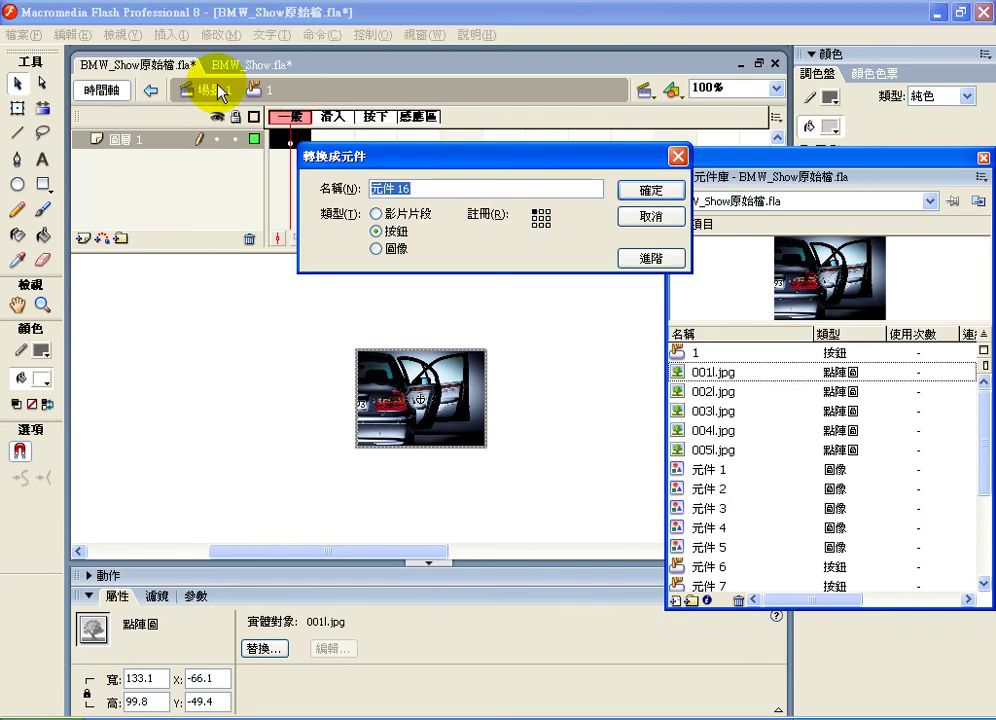
left_click(376, 249)
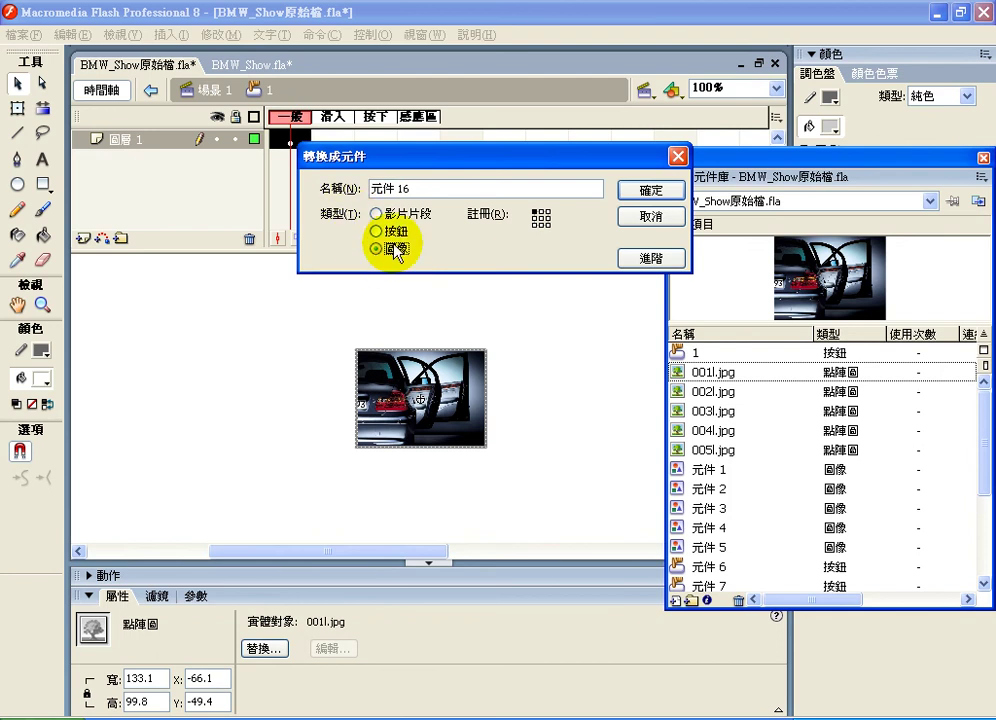
left_click(398, 216)
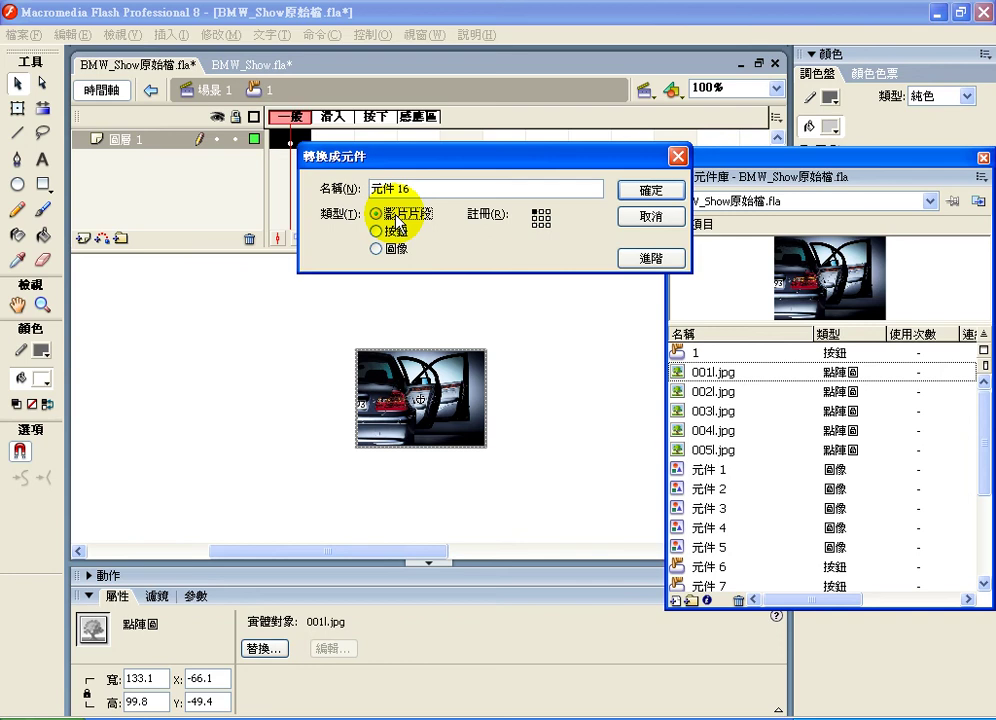
left_click(385, 248)
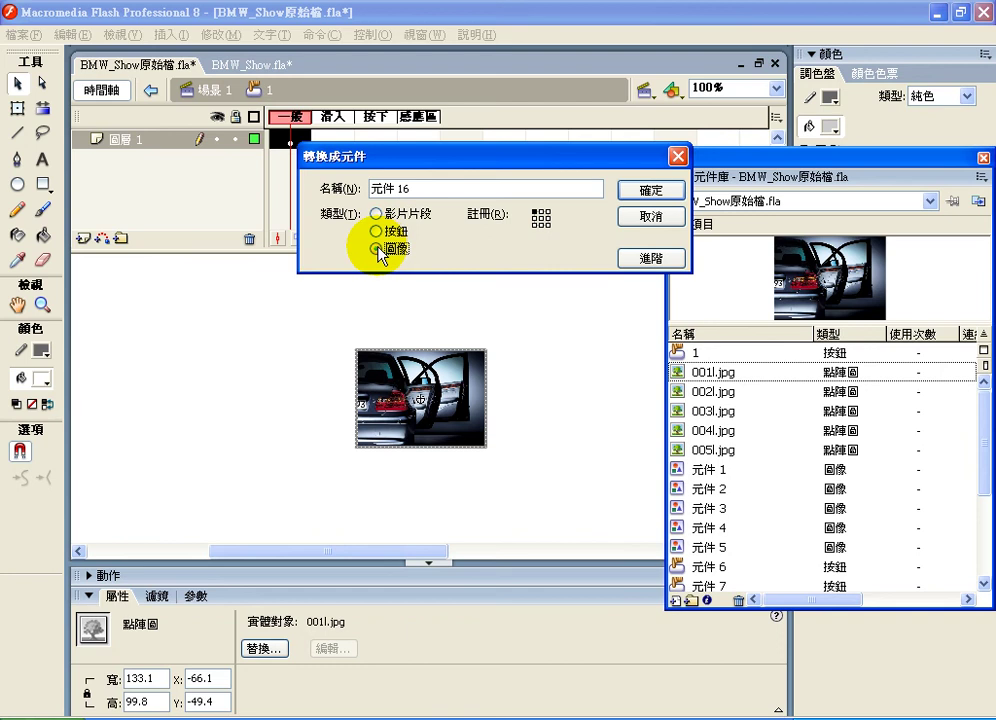
left_click(411, 187)
left_click_drag(411, 187, 362, 186)
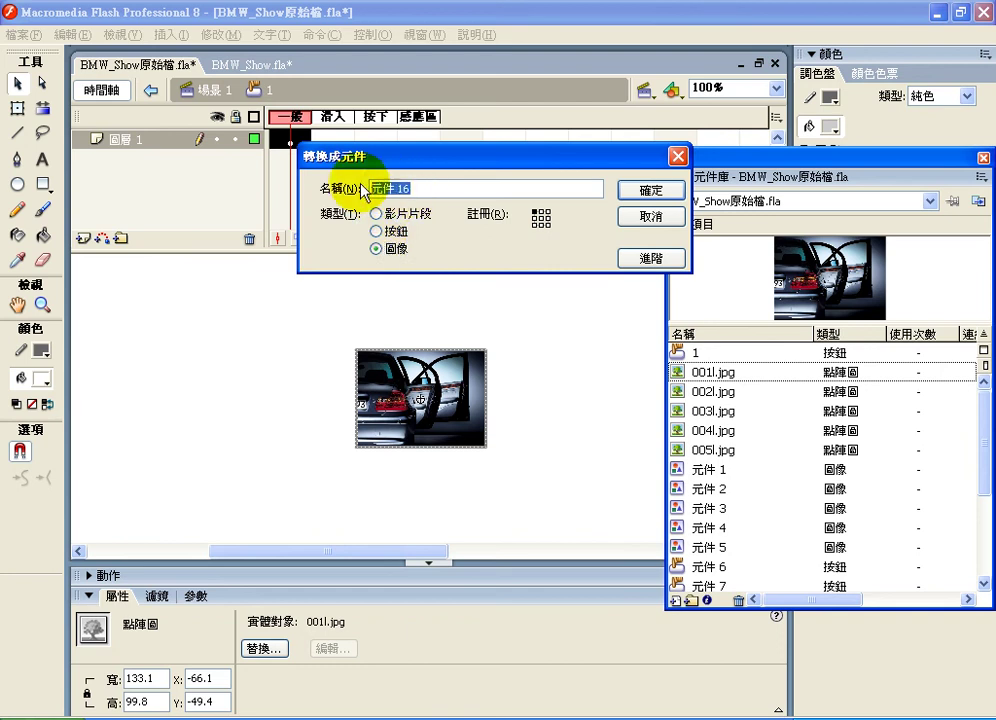
type("1-g")
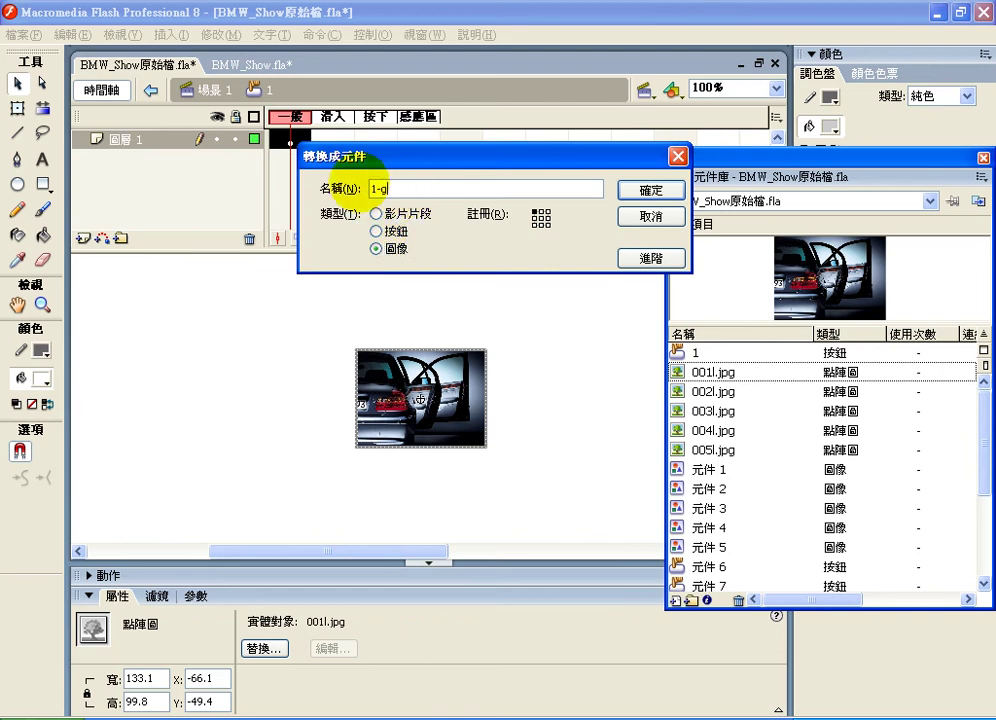
type("raphic")
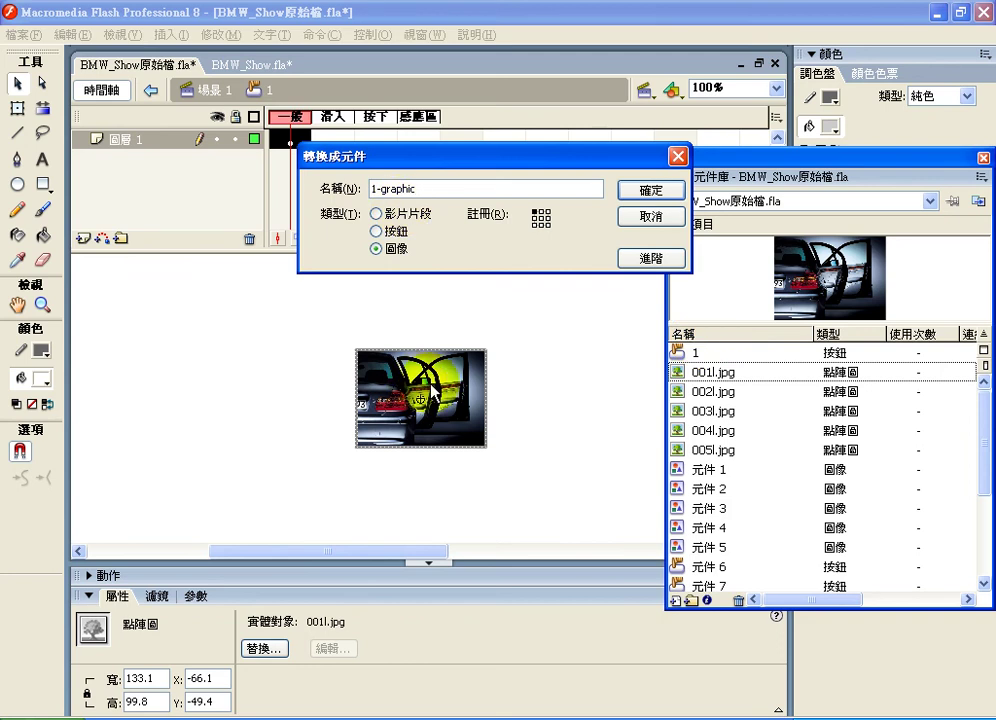
left_click(647, 192)
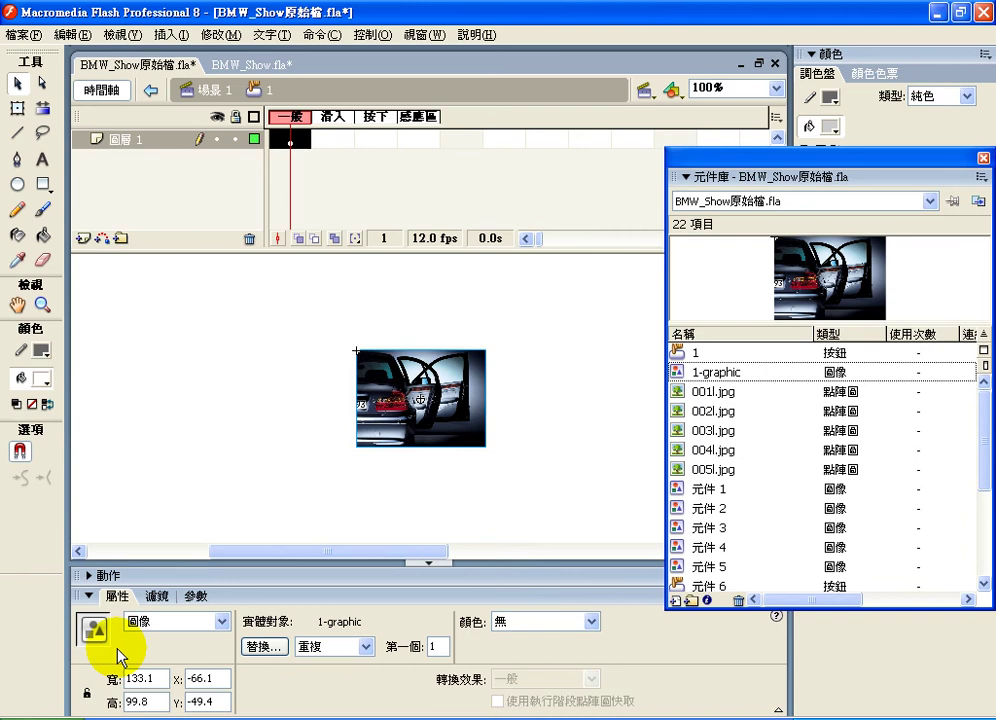
Apply an Alpha colour effect of 35% to the 1-graphic instance in the 一般 (Up) frame
left_click(567, 624)
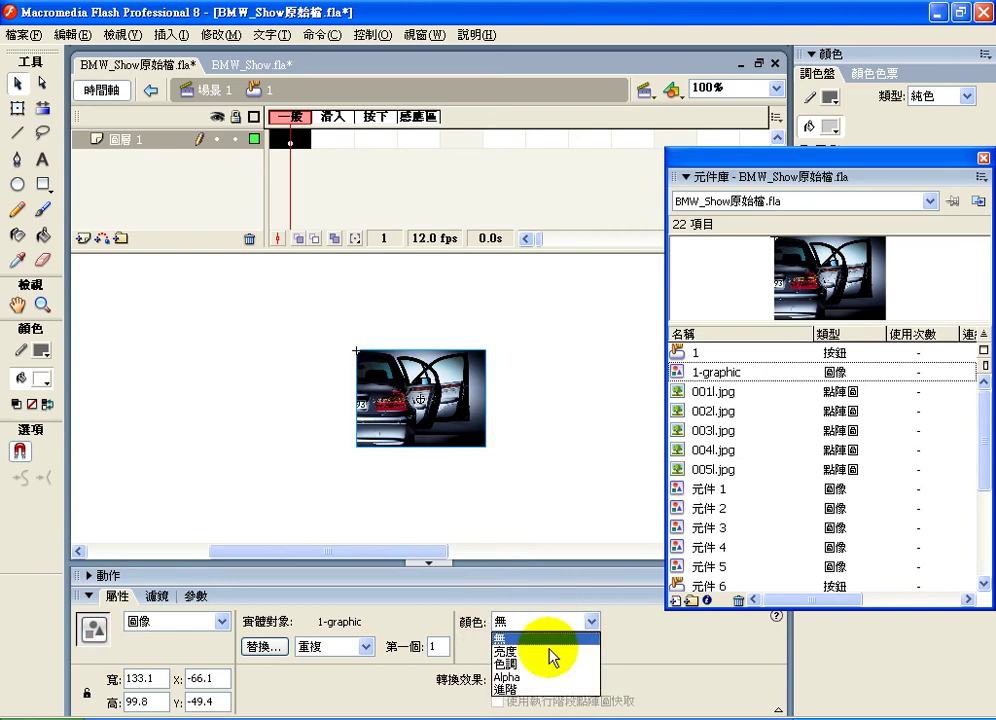
left_click(547, 677)
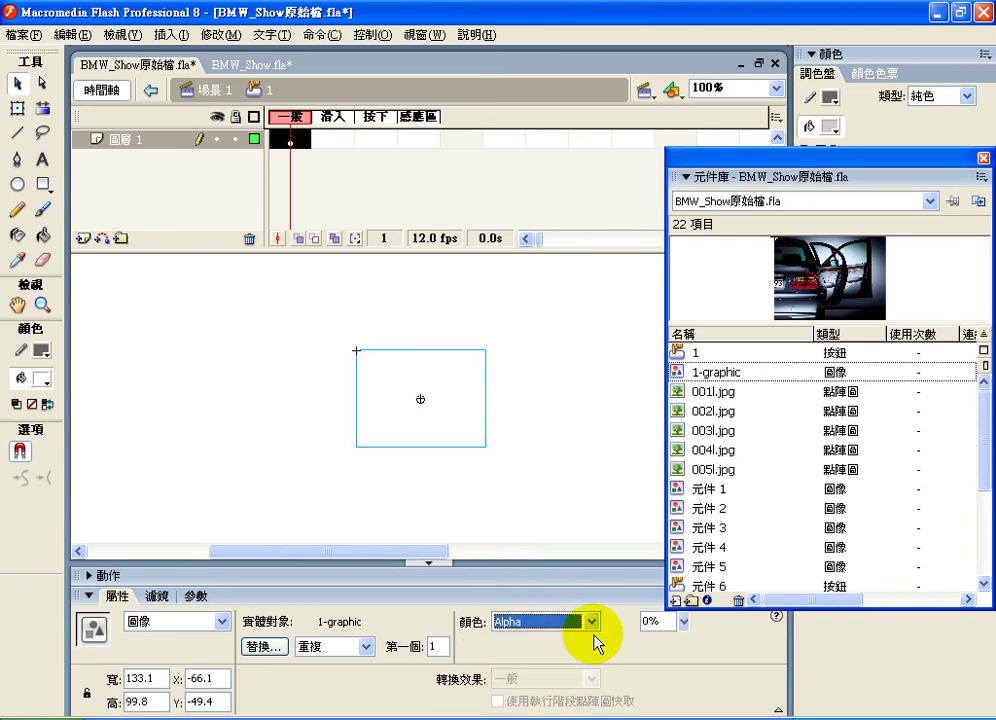
left_click(683, 621)
mouse_move(683, 621)
left_mouse_down()
mouse_move(684, 590)
mouse_move(688, 597)
left_mouse_up()
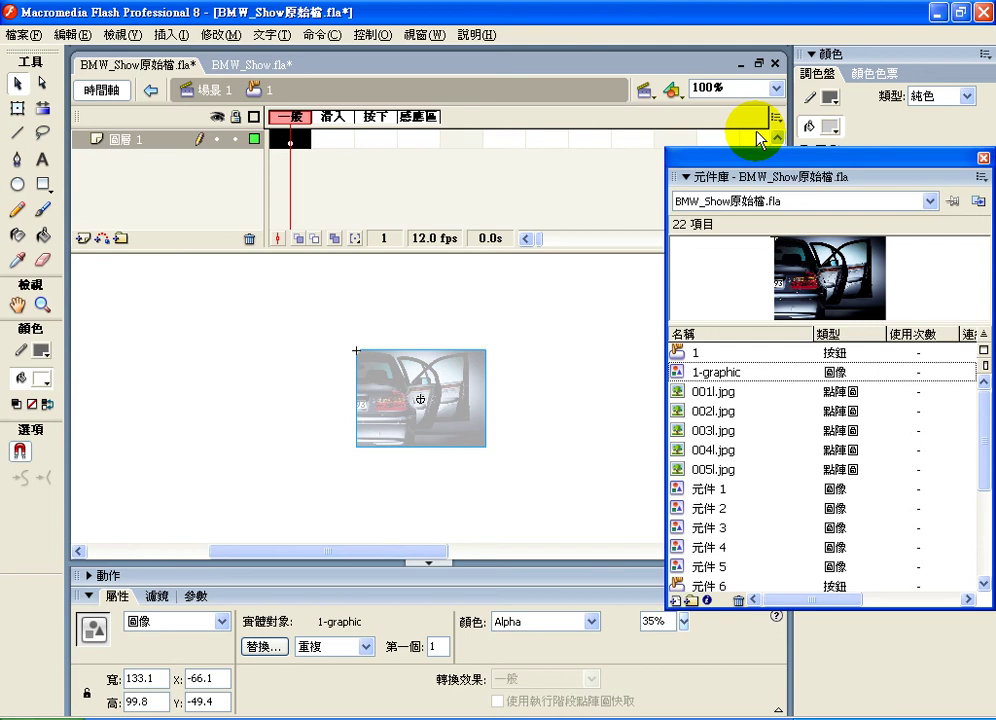
Move the floating library clear of the stage and insert a keyframe in the button's 滑入 (Over) frame
left_click_drag(838, 173, 947, 180)
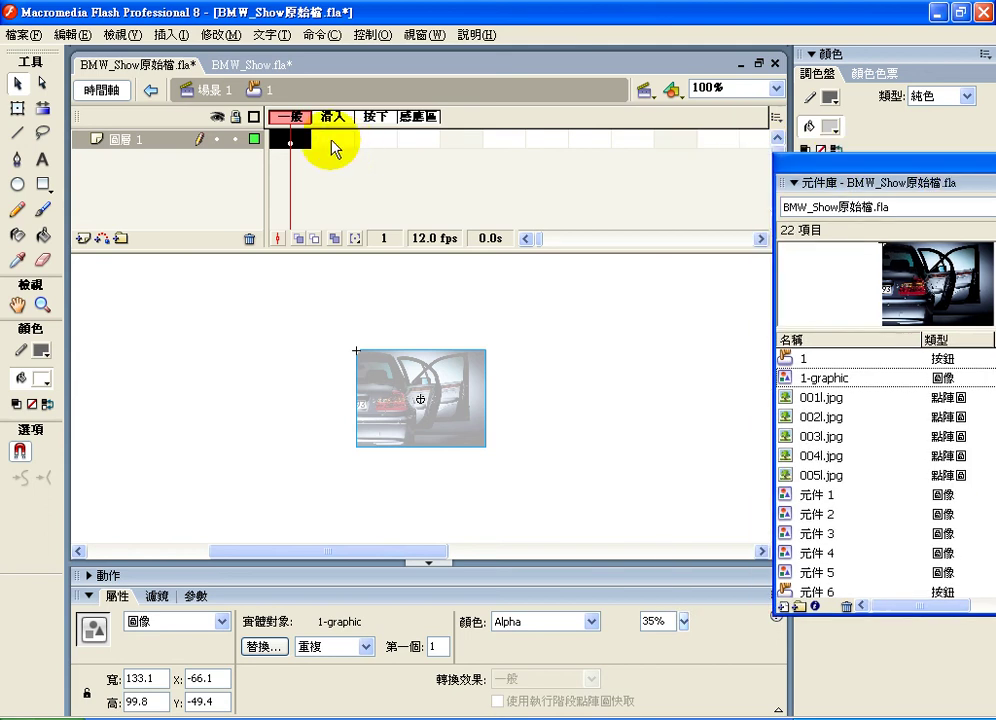
left_click(333, 143)
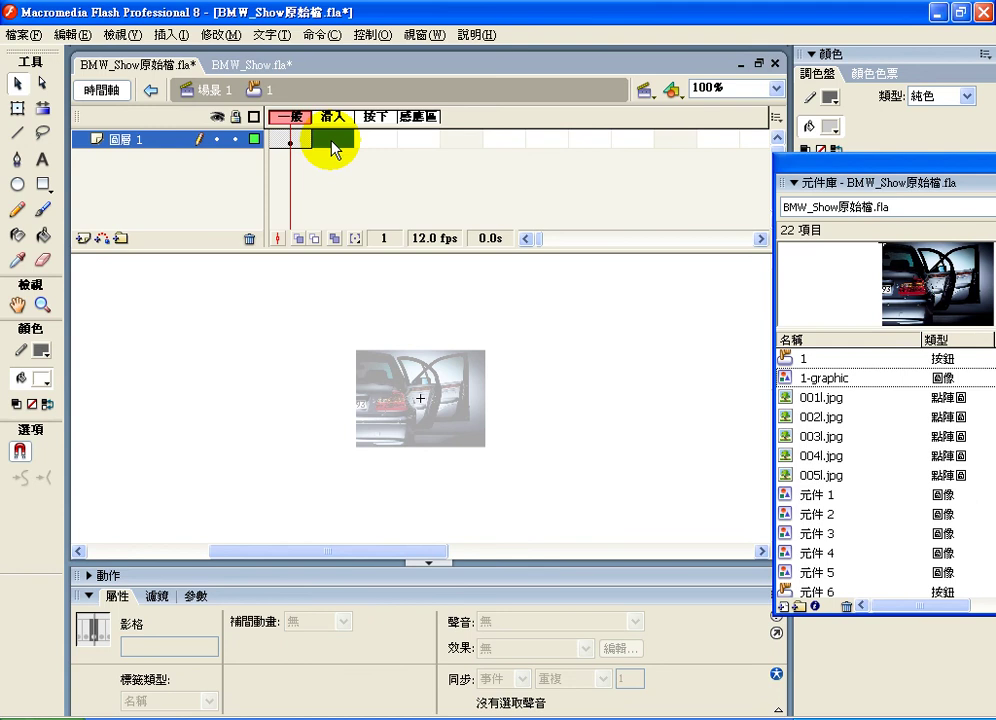
right_click(332, 141)
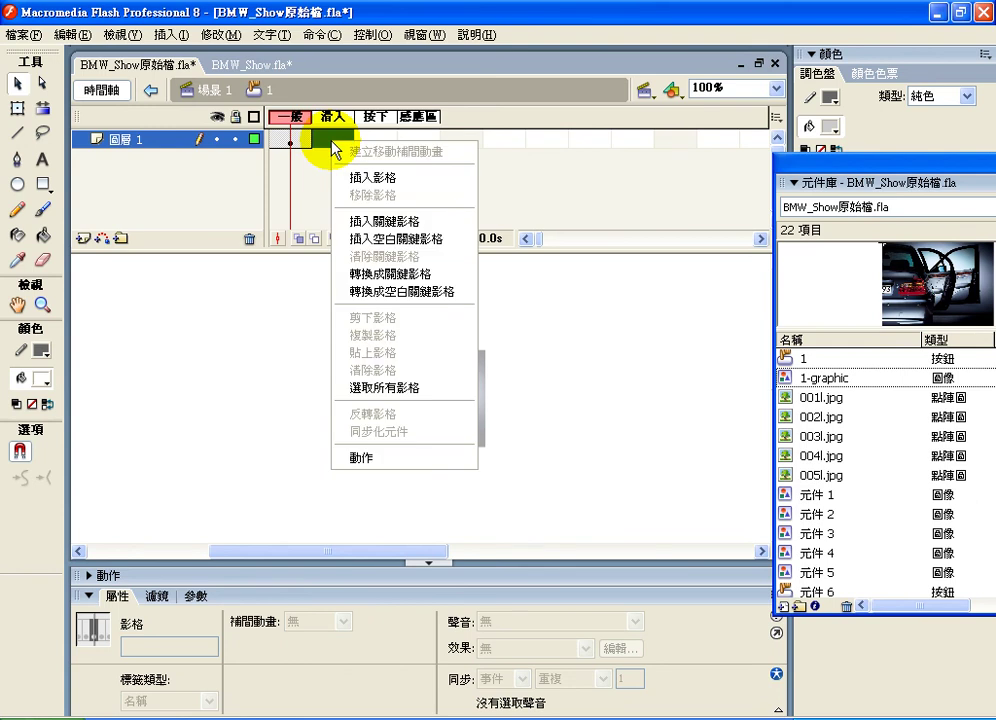
left_click(360, 223)
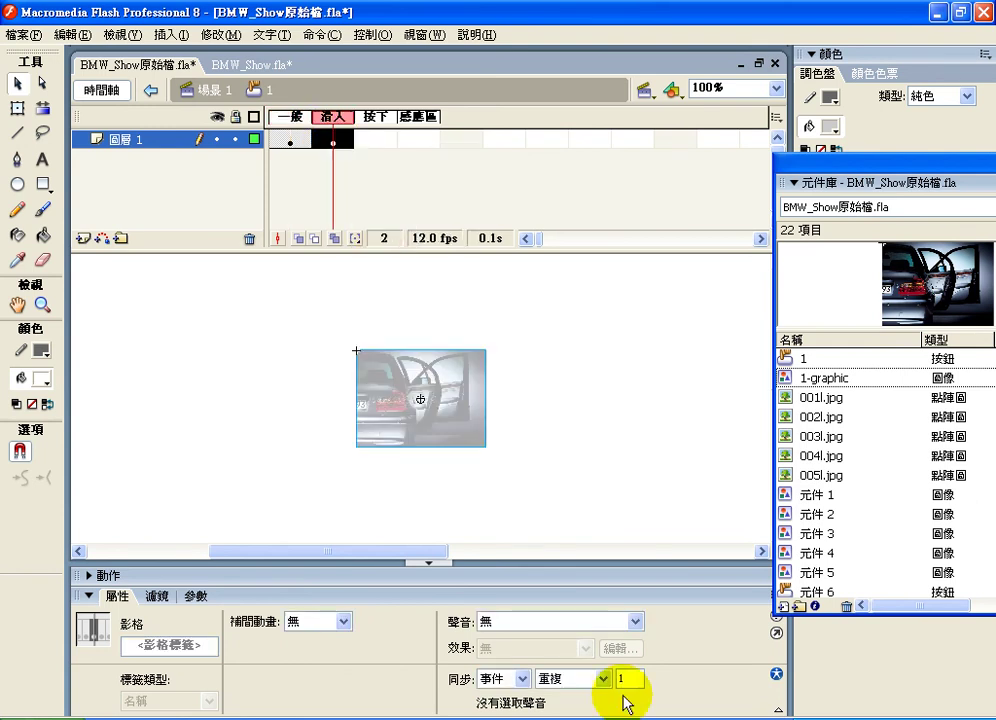
Set the colour effect of the thumbnail in the 滑入 (Over) frame to 無 (none) and compare it with the 一般 frame
left_click(369, 428)
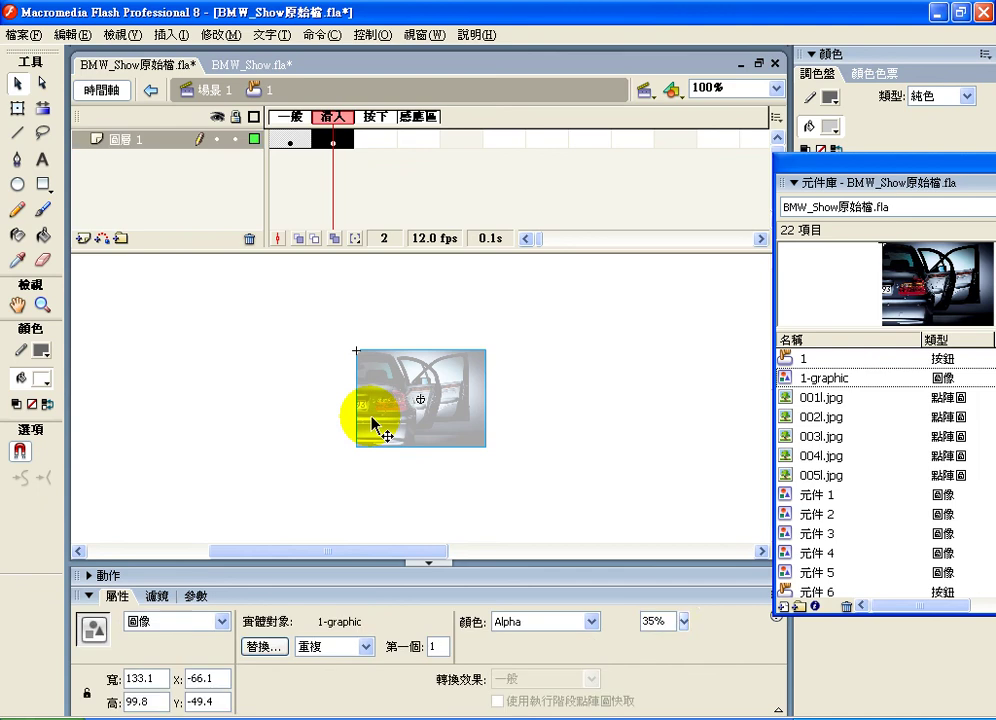
left_click_drag(684, 624, 680, 558)
left_click(591, 621)
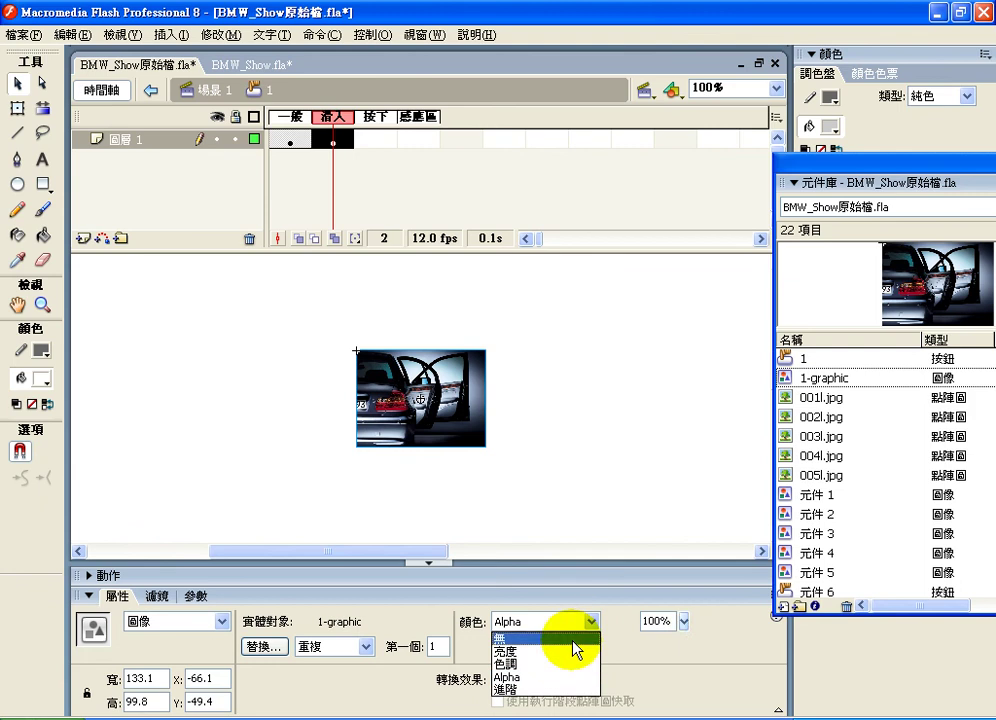
left_click(573, 640)
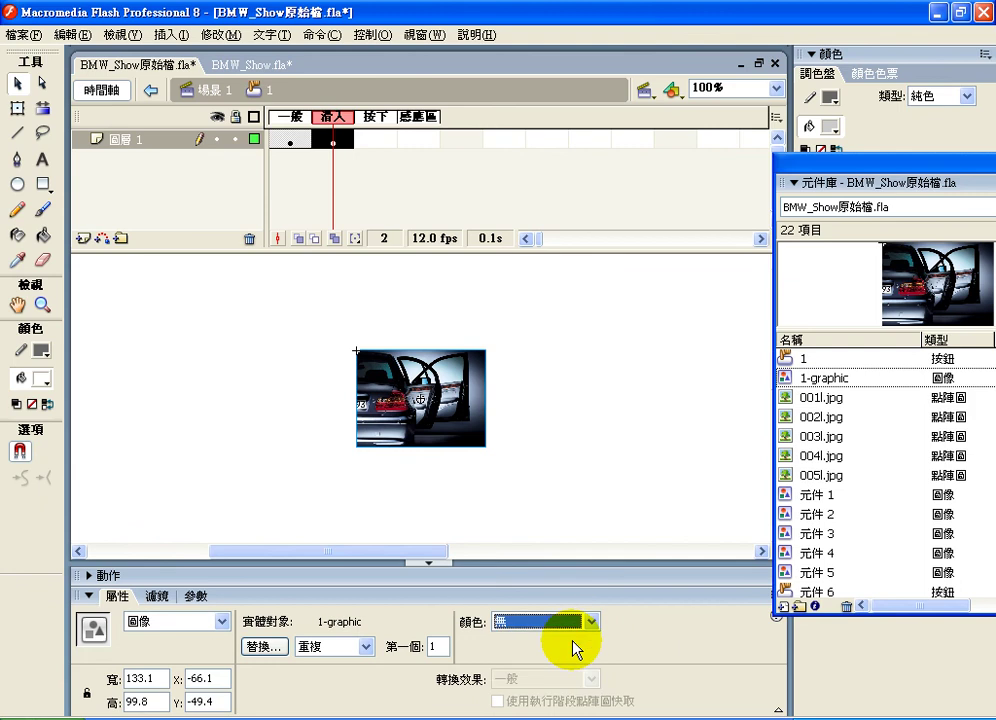
left_click(292, 119)
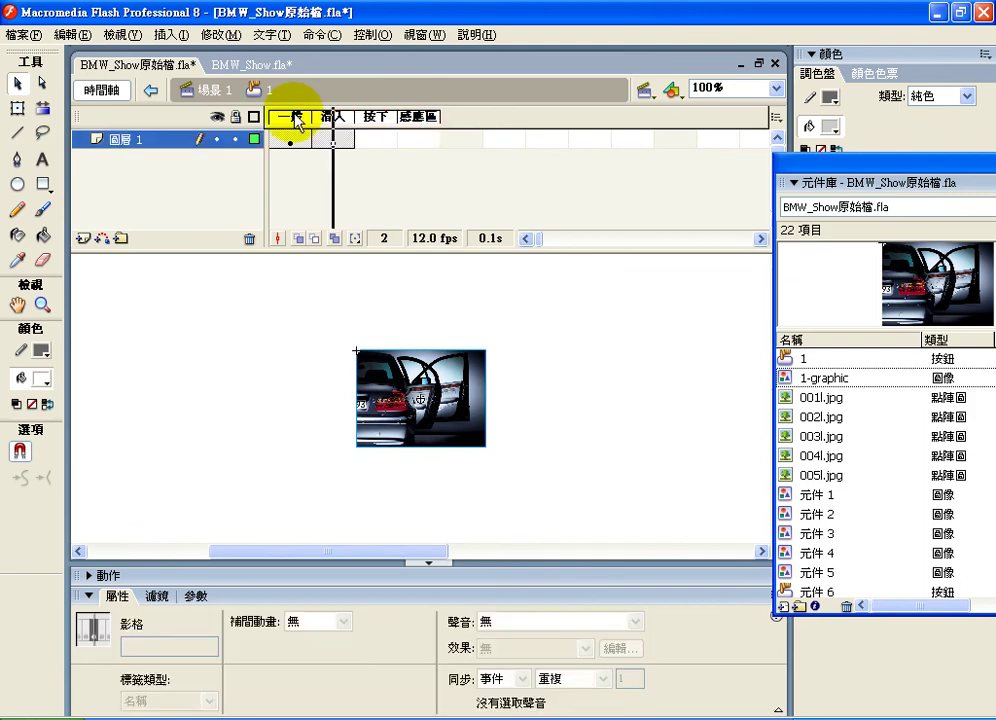
left_click(333, 122)
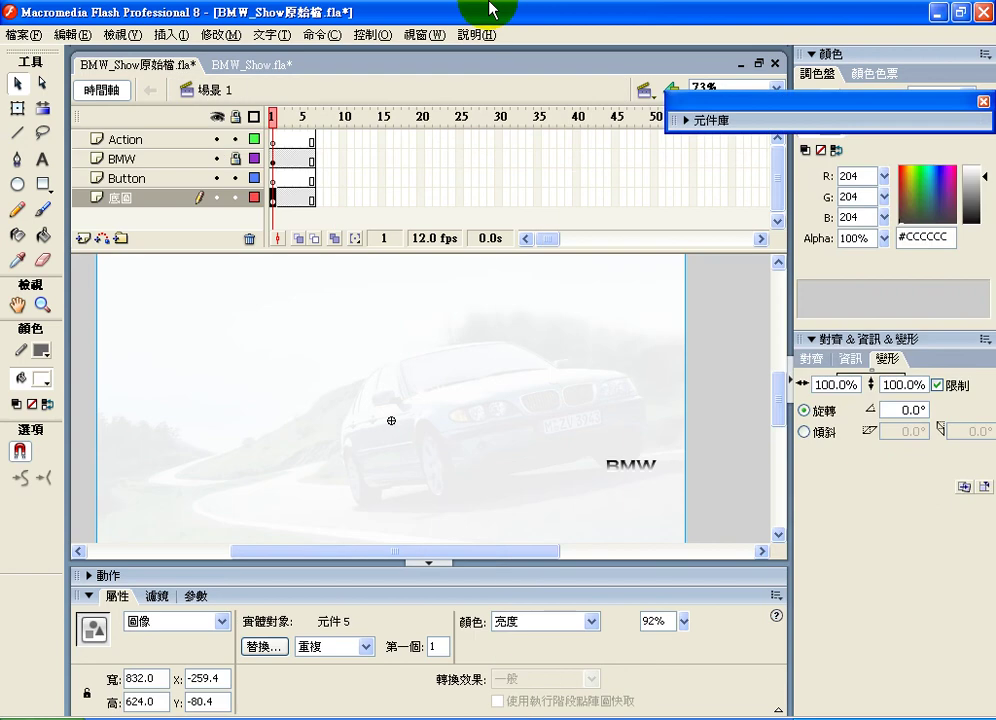
Place an instance of button 1 from the library on the main scene's Button layer, near the lower-left part of the background
left_click(707, 120)
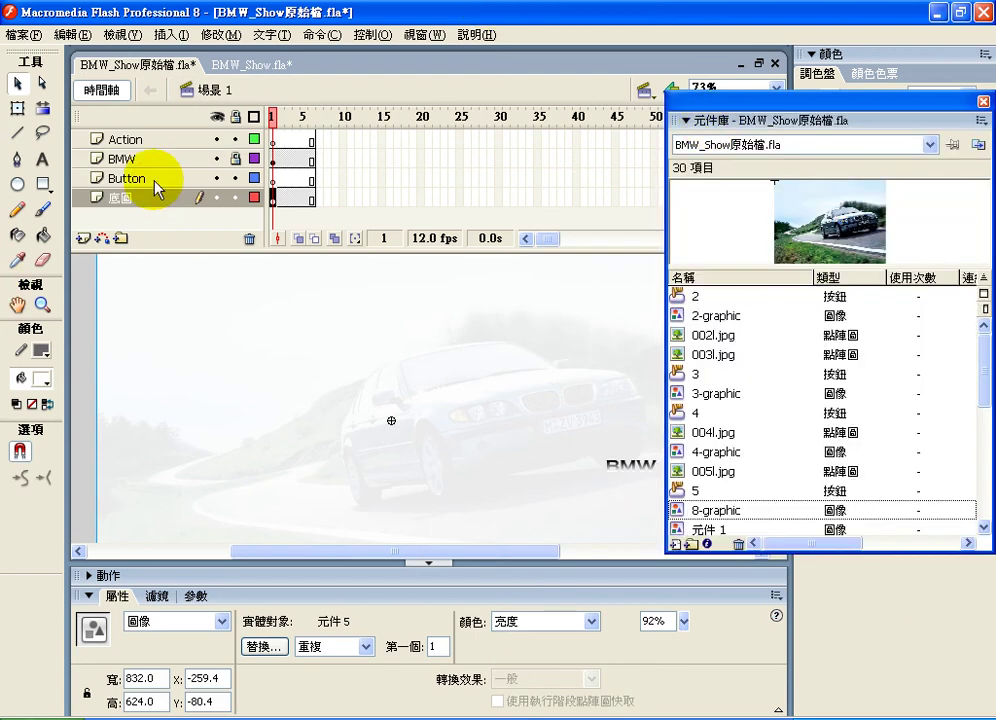
left_click(205, 178)
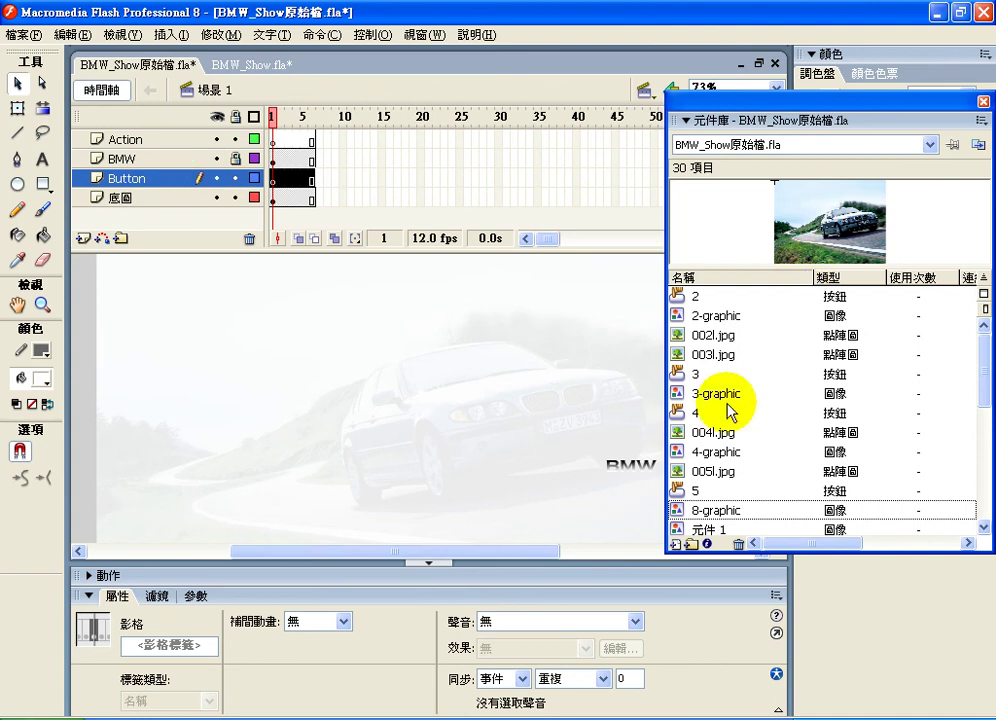
left_click_drag(986, 352, 268, 517)
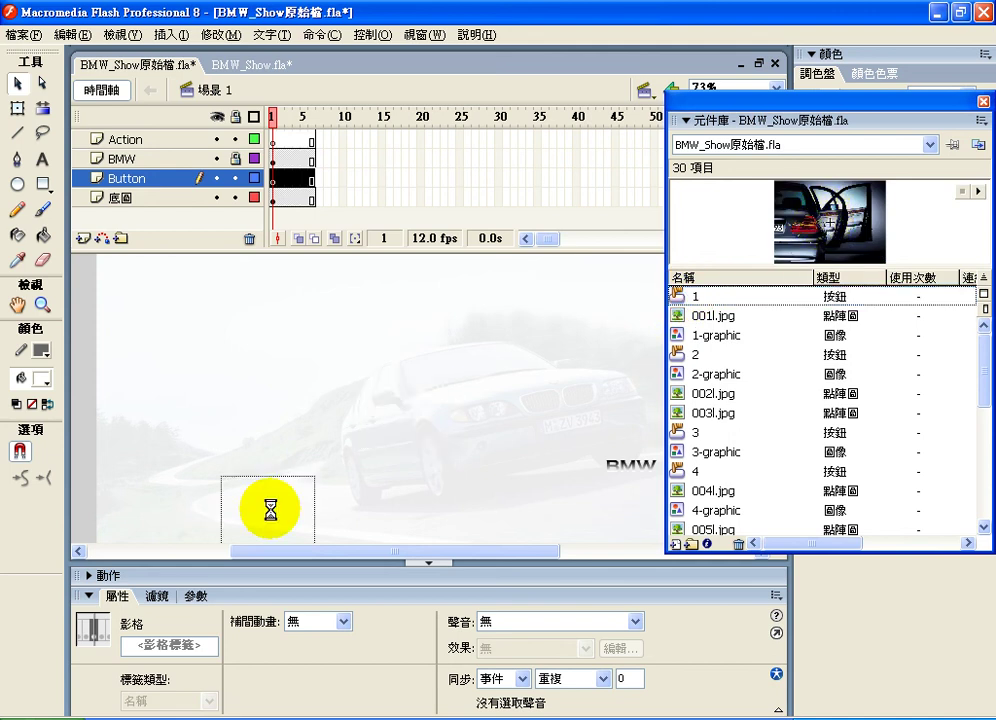
left_click(698, 357)
left_click_drag(470, 458, 357, 517)
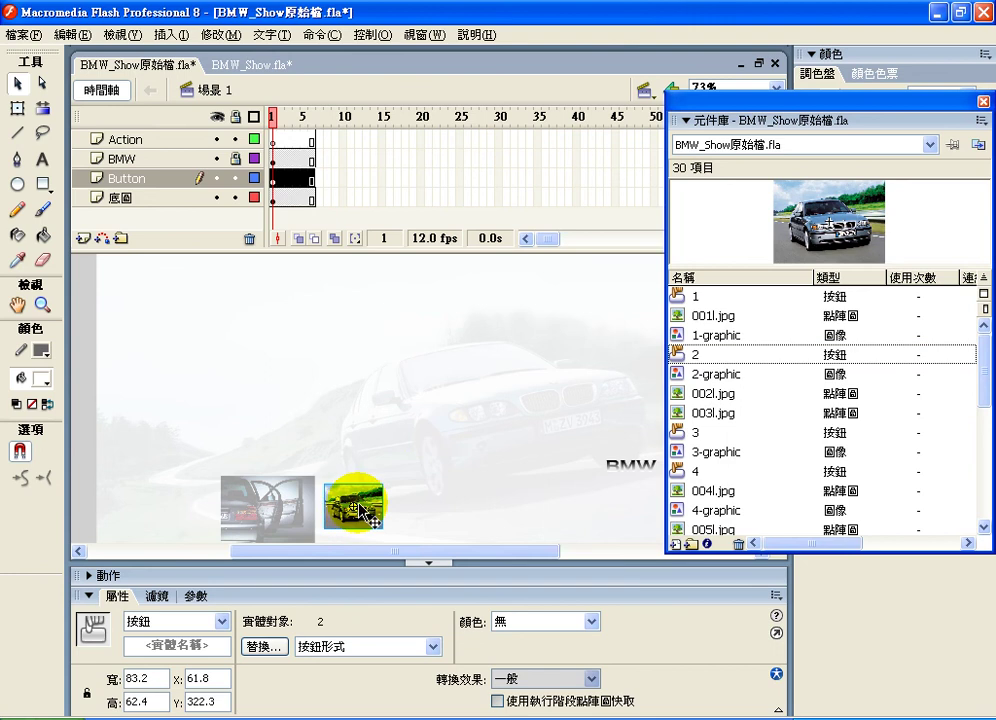
key("Delete")
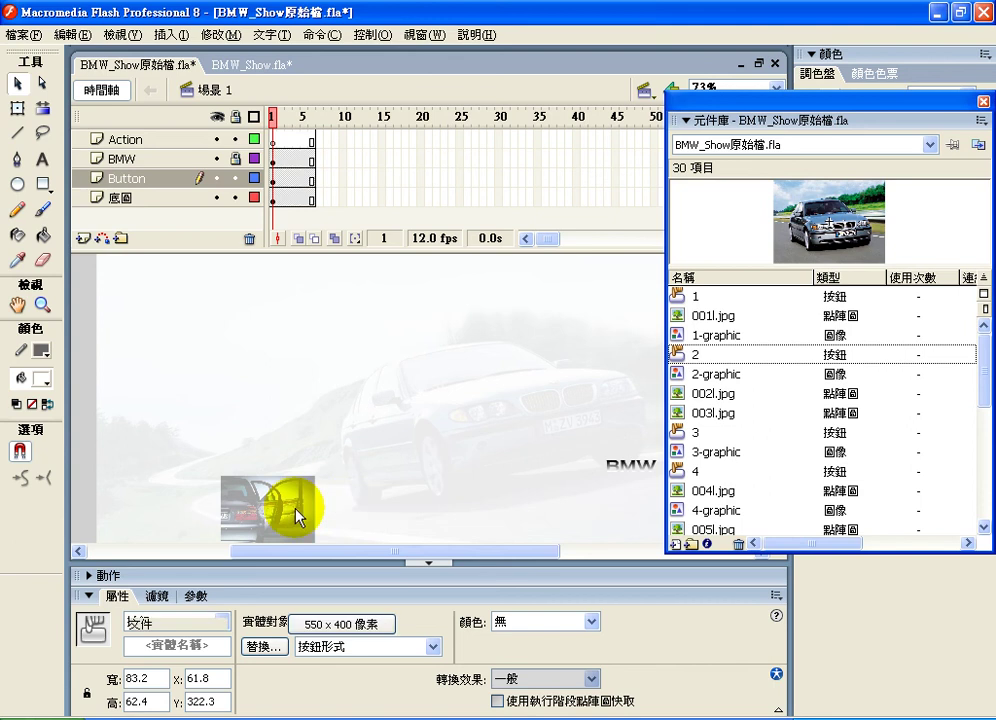
Compare the library previews of buttons 1 and 2, and select the button 1 instance on the stage
left_click(295, 512)
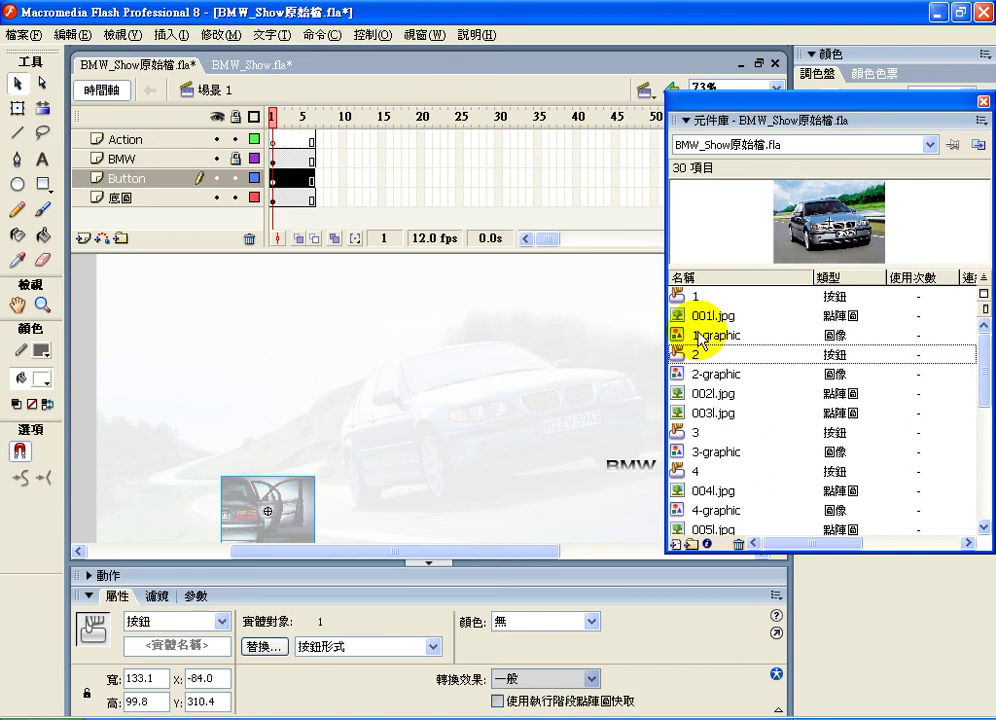
left_click(690, 296)
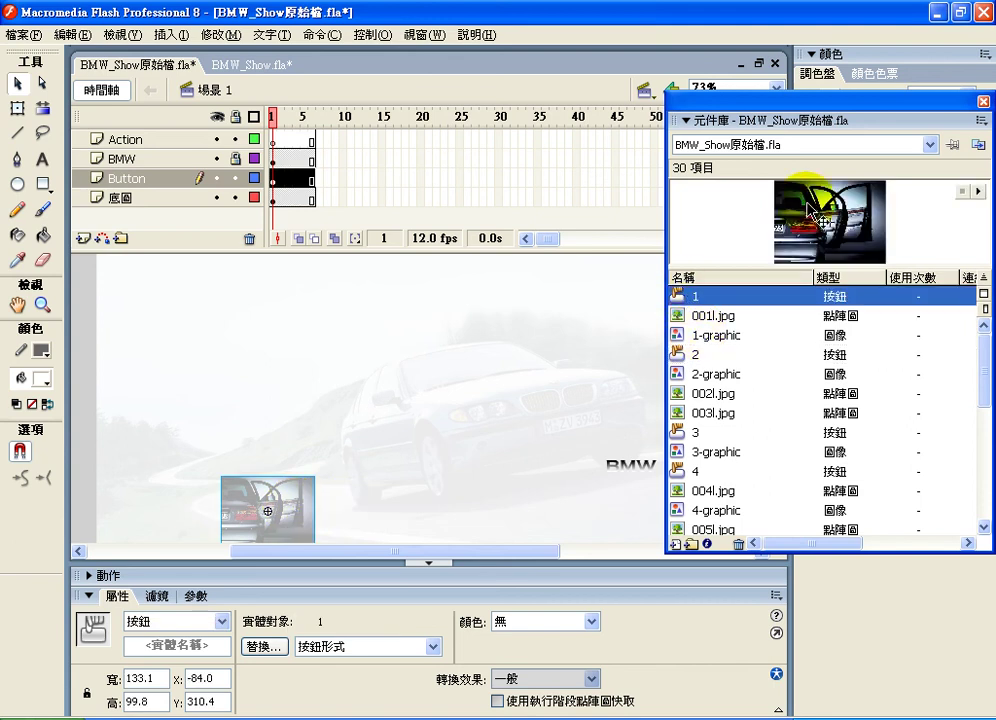
left_click(685, 354)
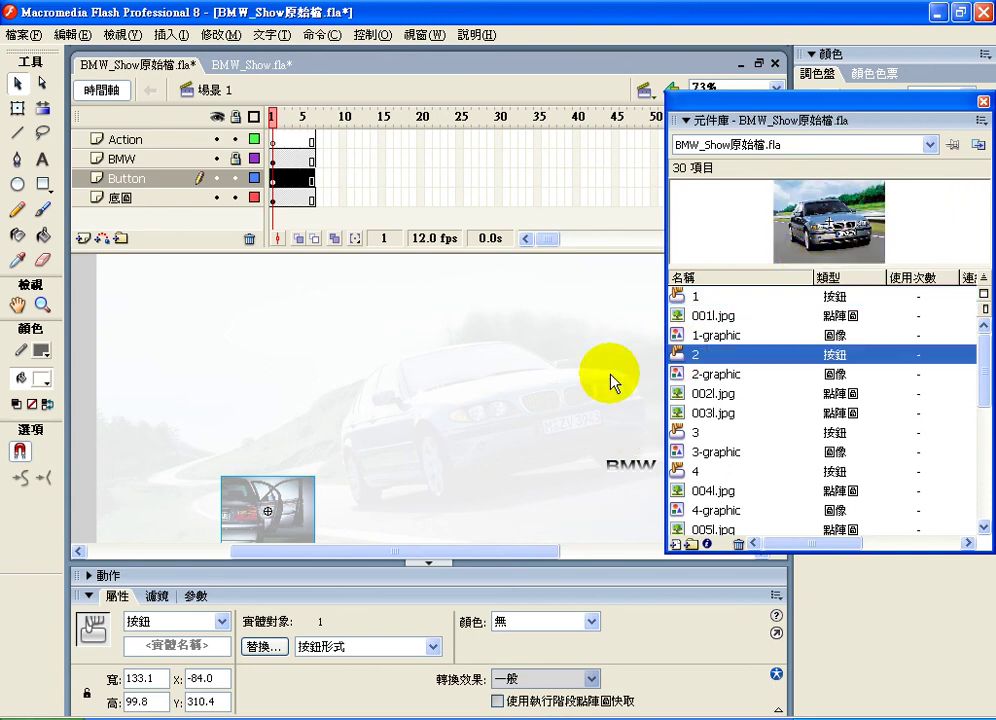
left_click_drag(612, 382, 376, 490)
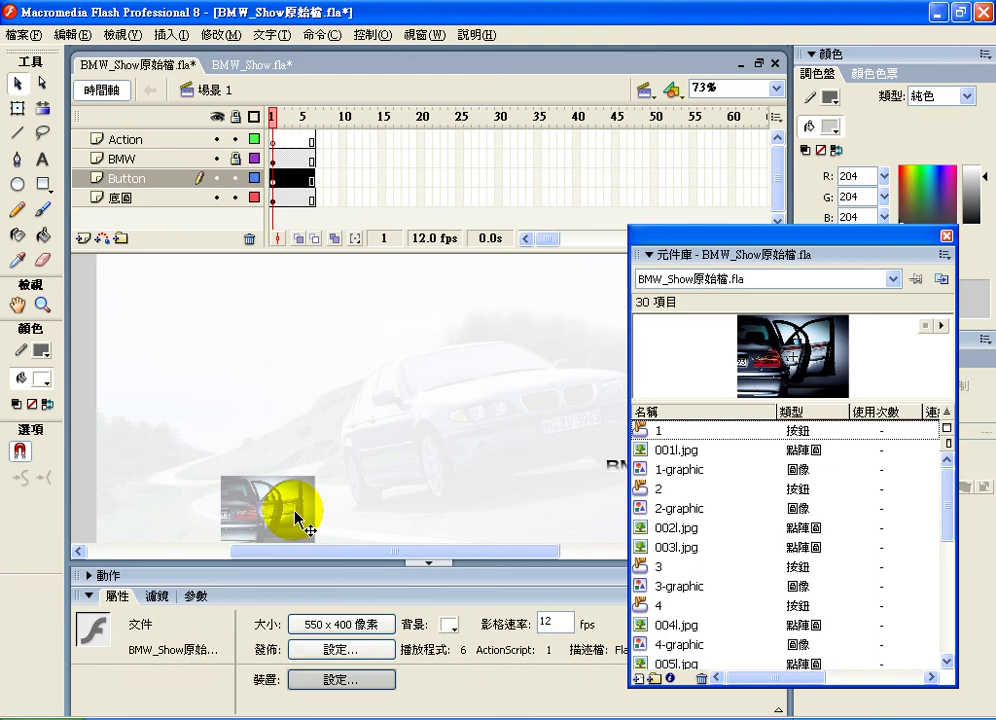
left_click(296, 514)
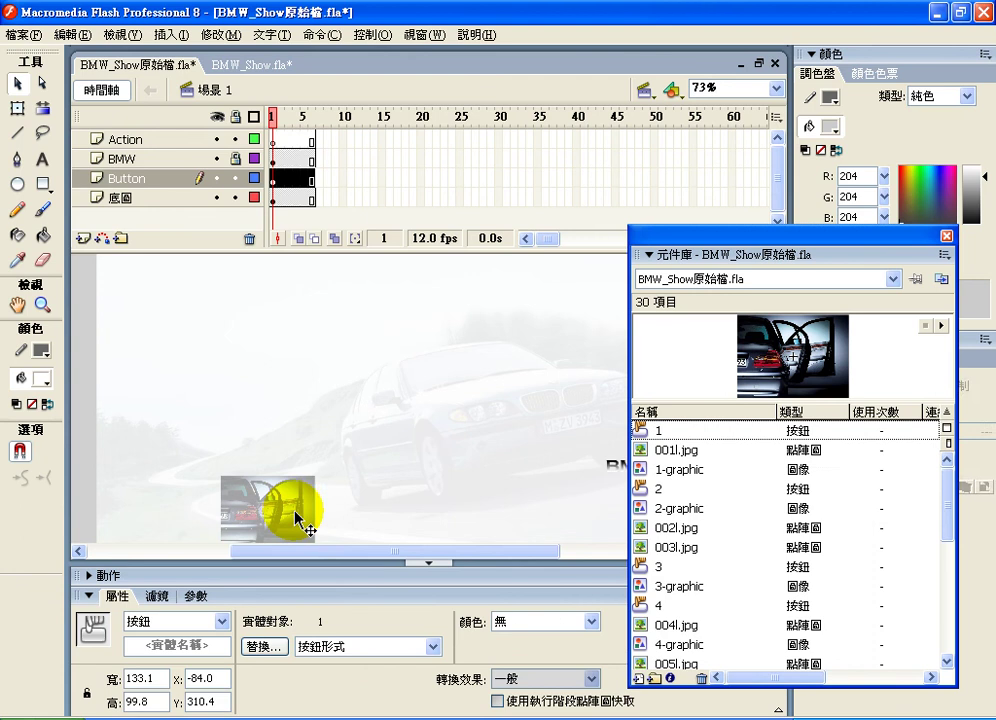
Move the floating library clear of the stage and duplicate the button 1 instance into a horizontal row of five thumbnails
left_click(711, 233)
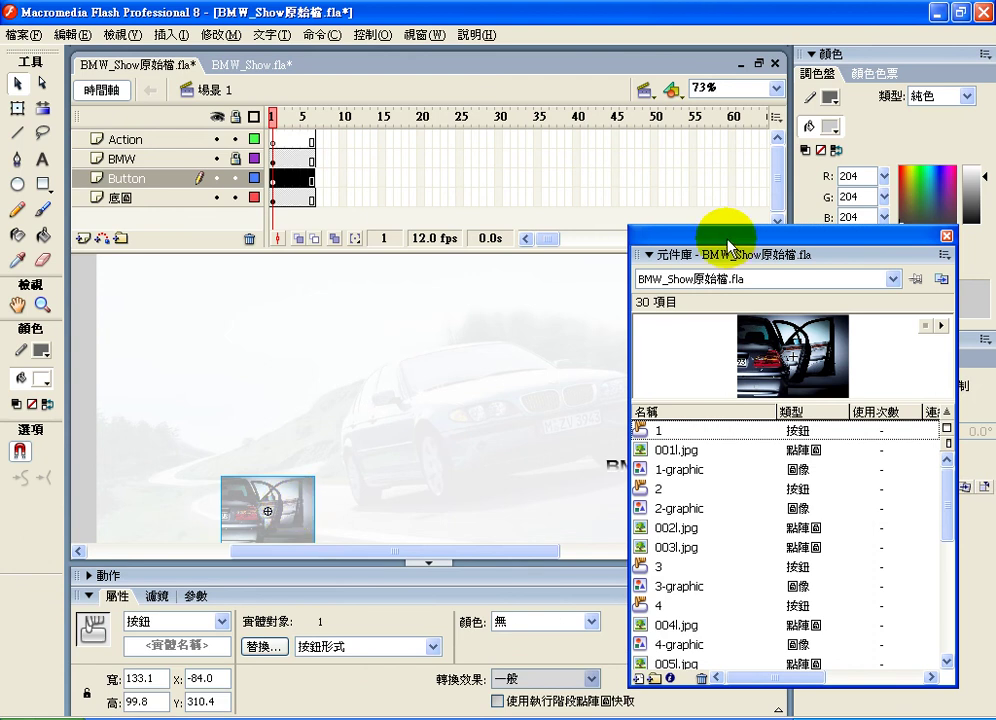
left_click_drag(727, 247, 800, 192)
left_click(293, 514)
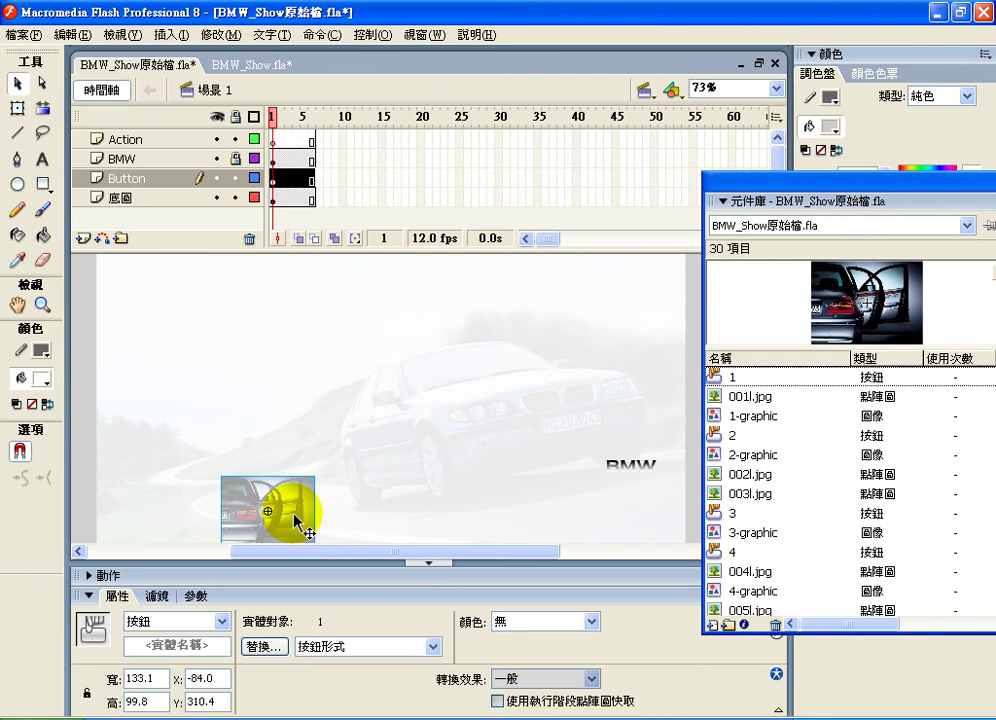
left_click_drag(296, 520, 342, 520)
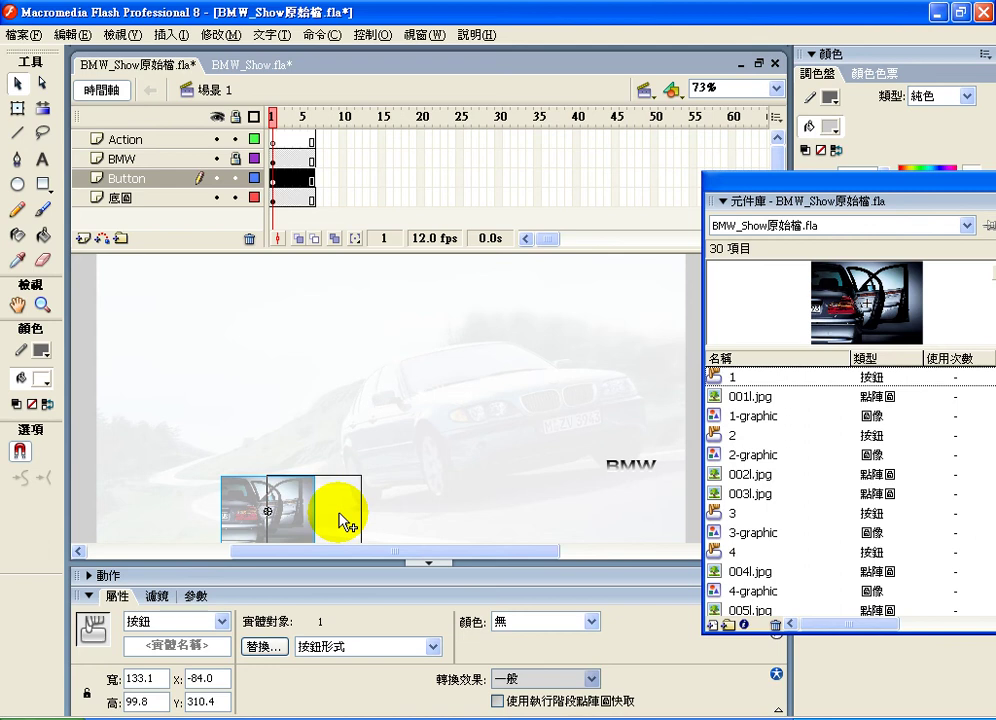
left_click_drag(339, 513, 562, 522)
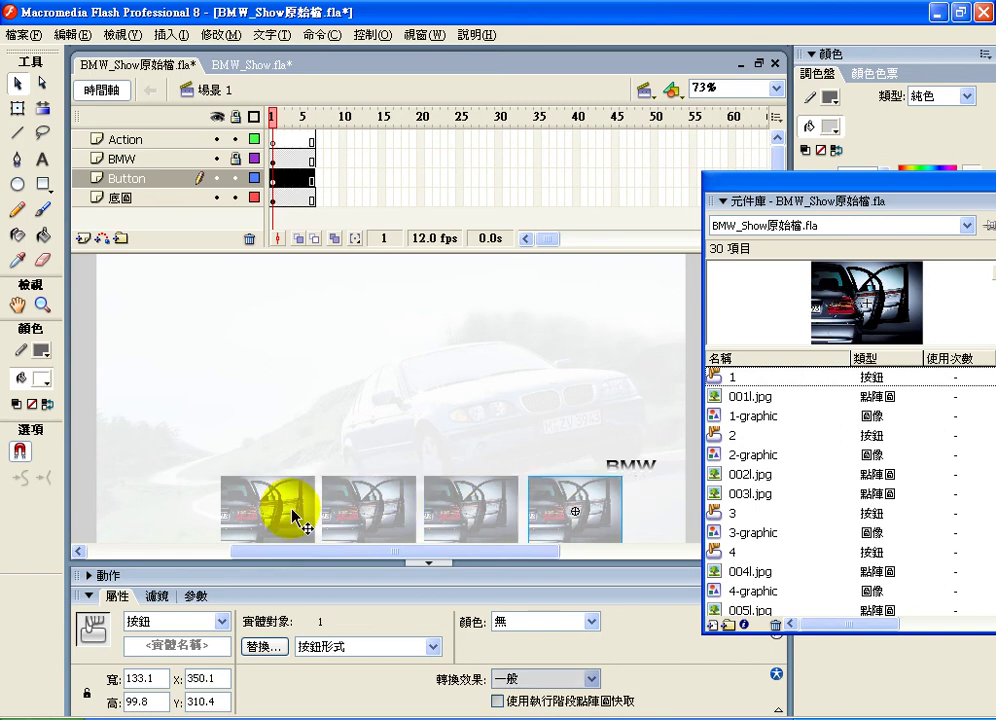
left_click_drag(289, 507, 203, 532)
Swap the second thumbnail's symbol for button 2 and the third thumbnail's symbol for button 3
left_click(260, 513)
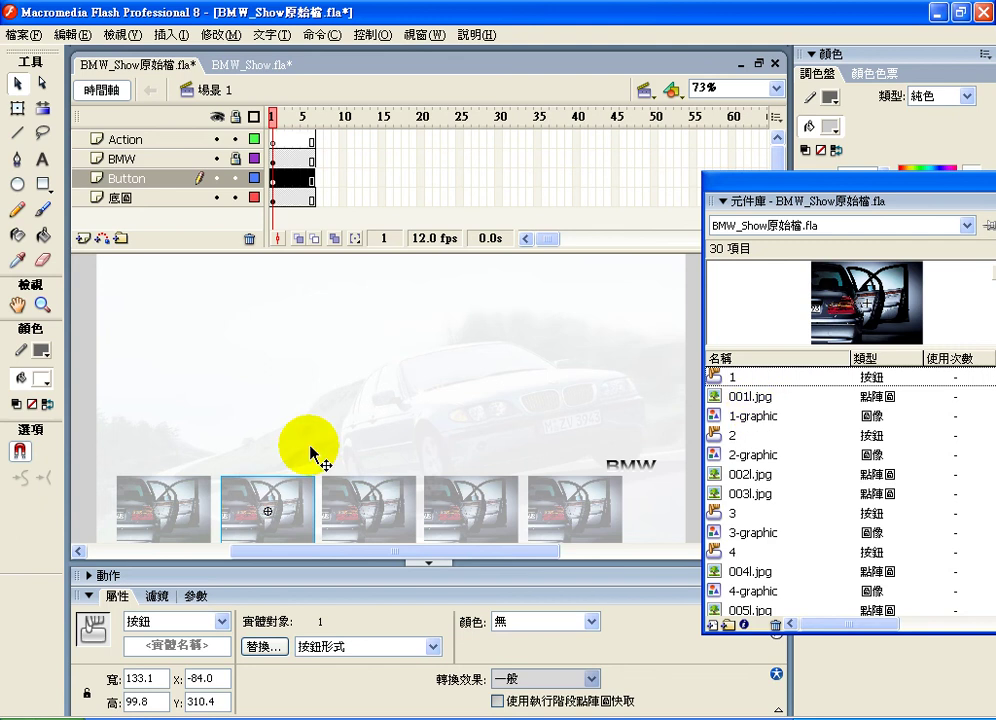
left_click(264, 647)
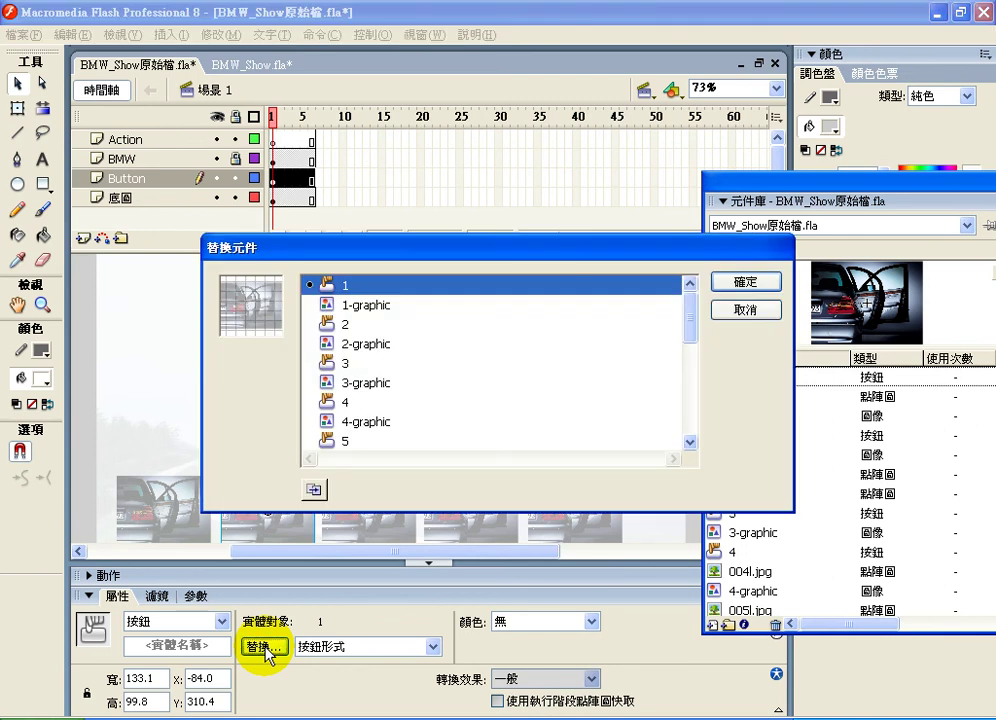
left_click(320, 324)
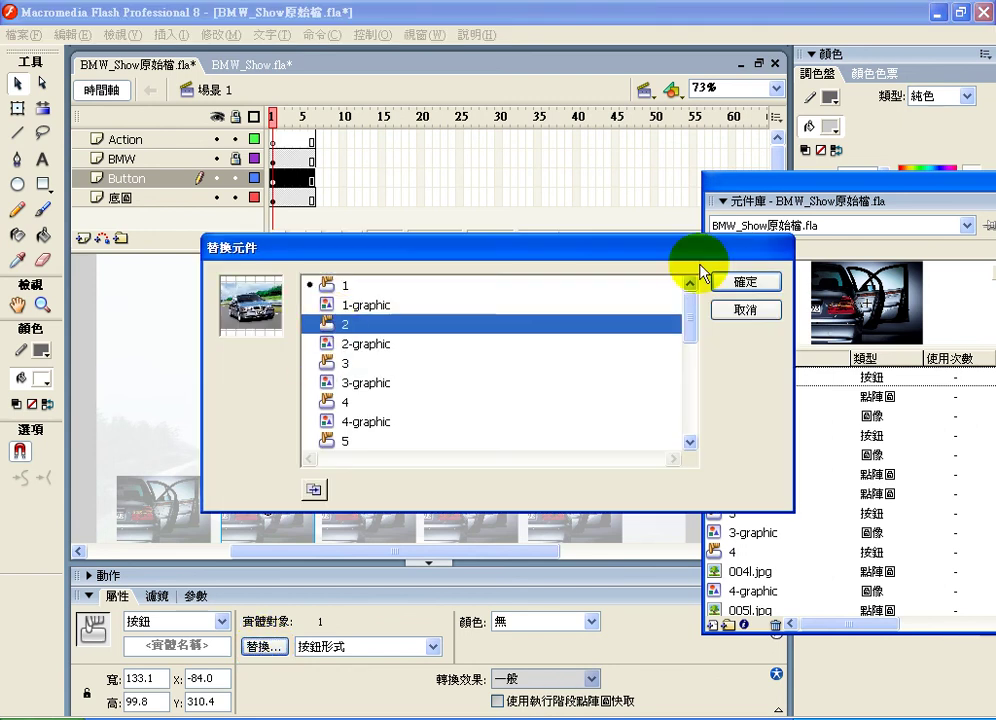
left_click(741, 283)
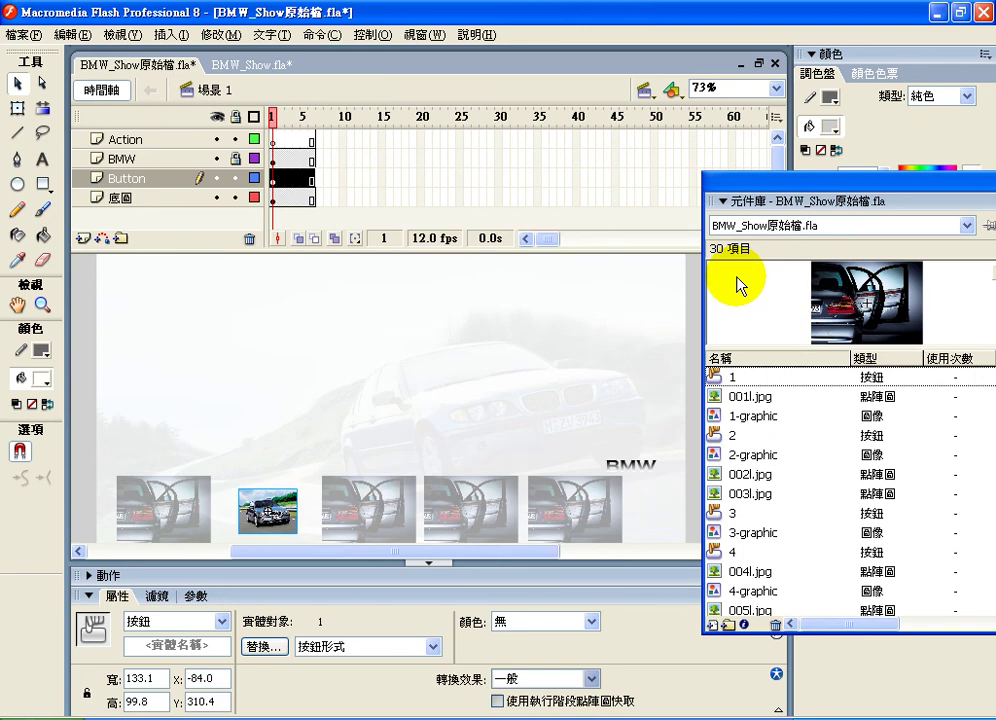
left_click(376, 528)
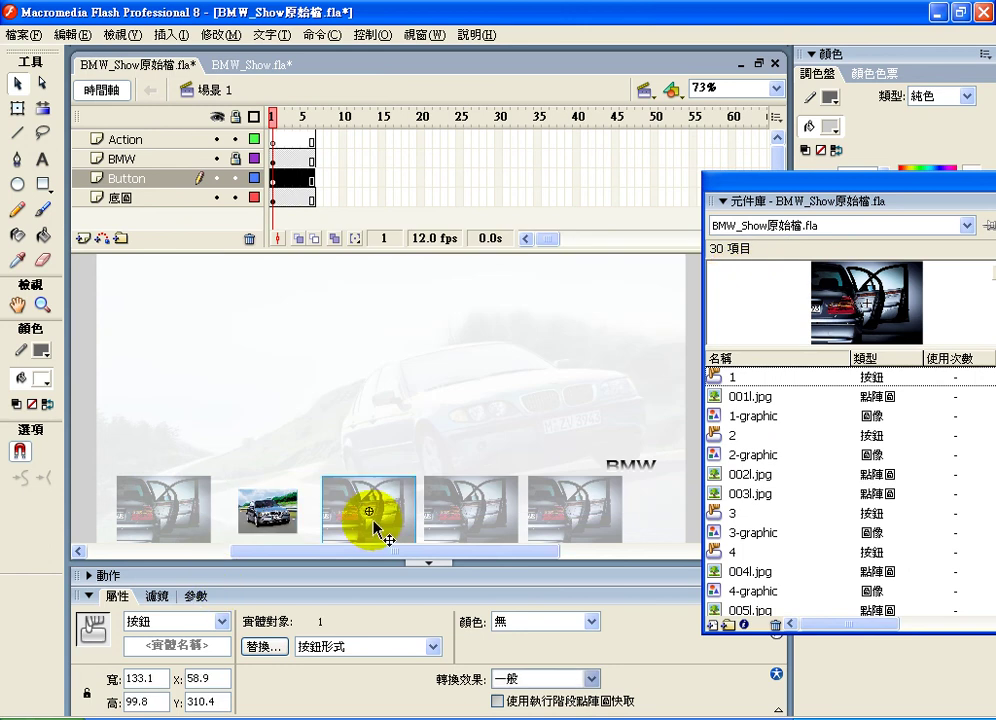
left_click(276, 645)
left_click(330, 362)
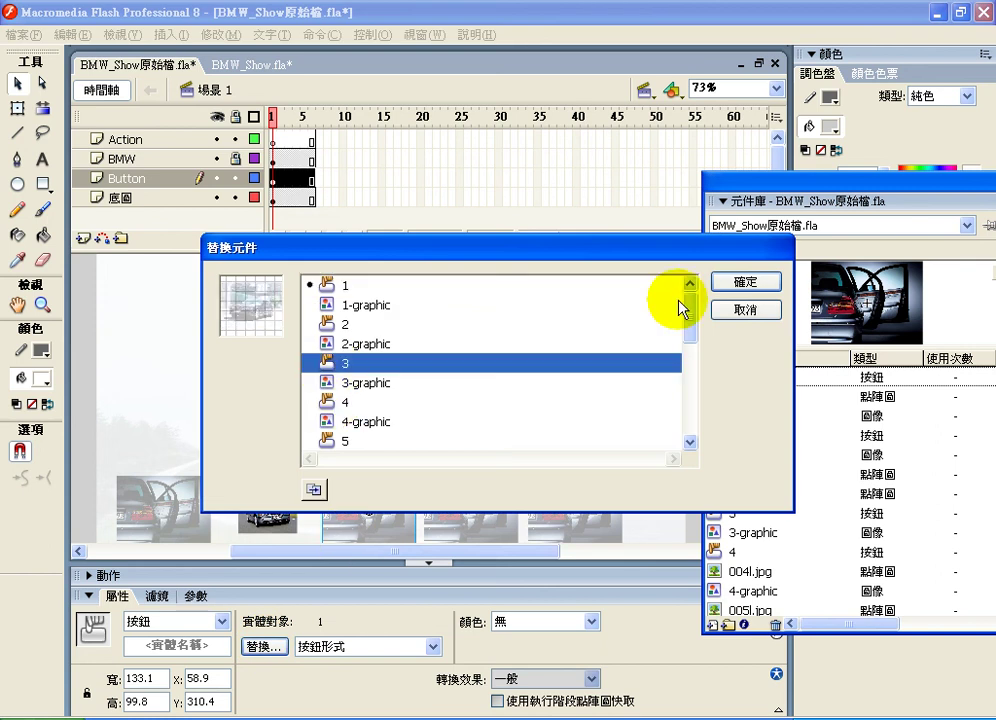
left_click(718, 285)
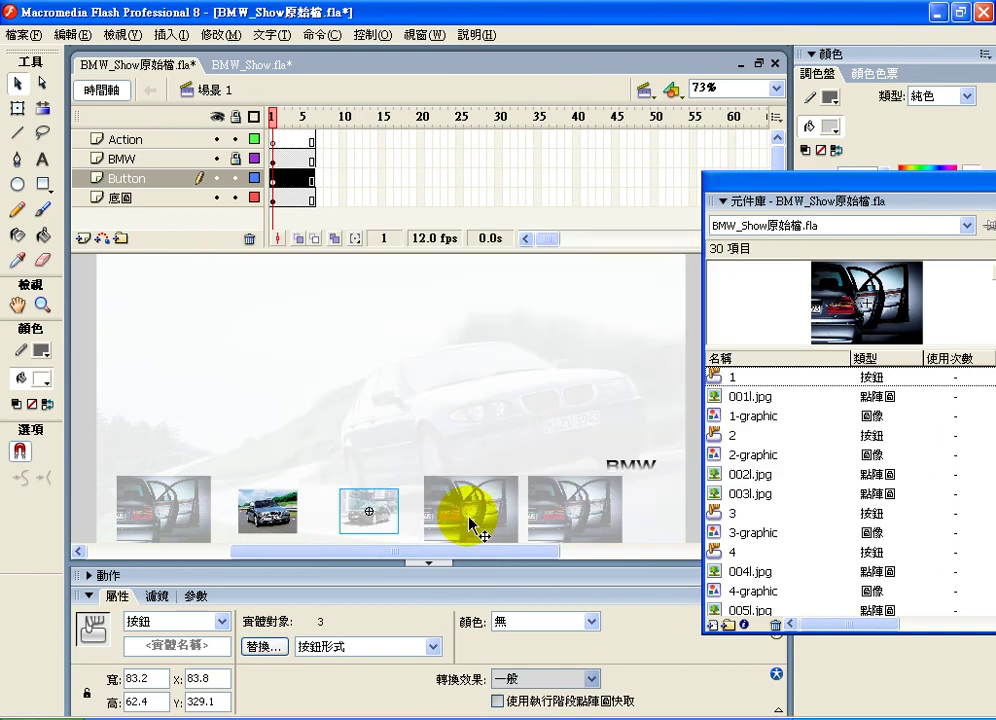
Swap the fourth thumbnail's symbol for button 4 and the fifth thumbnail's symbol for button 5
left_click(474, 522)
left_click(264, 646)
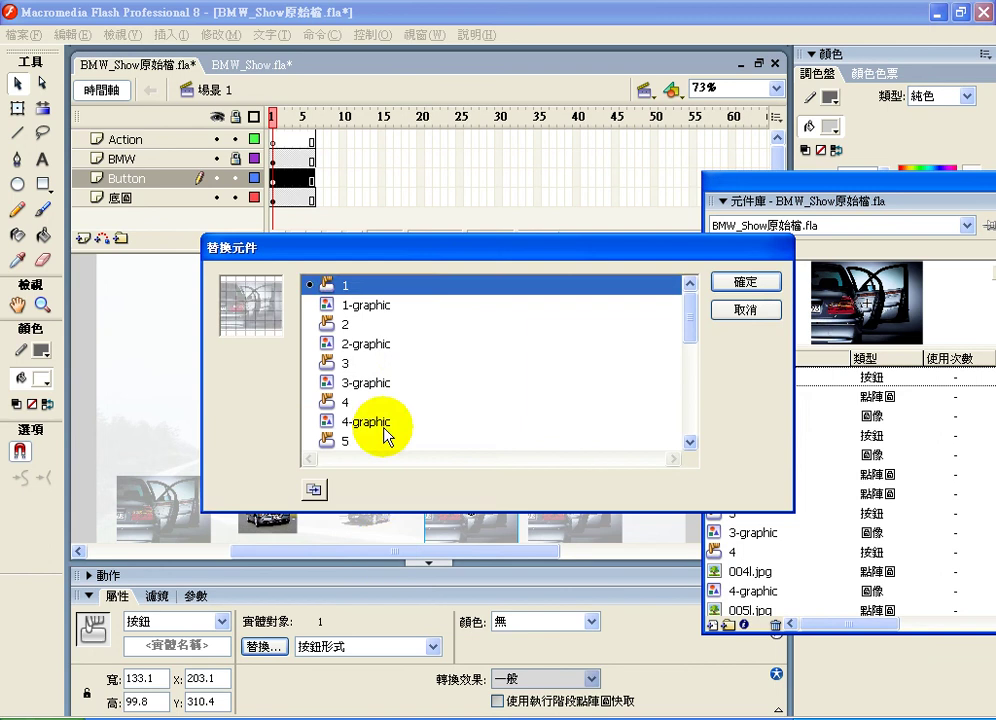
left_click(388, 402)
left_click(765, 284)
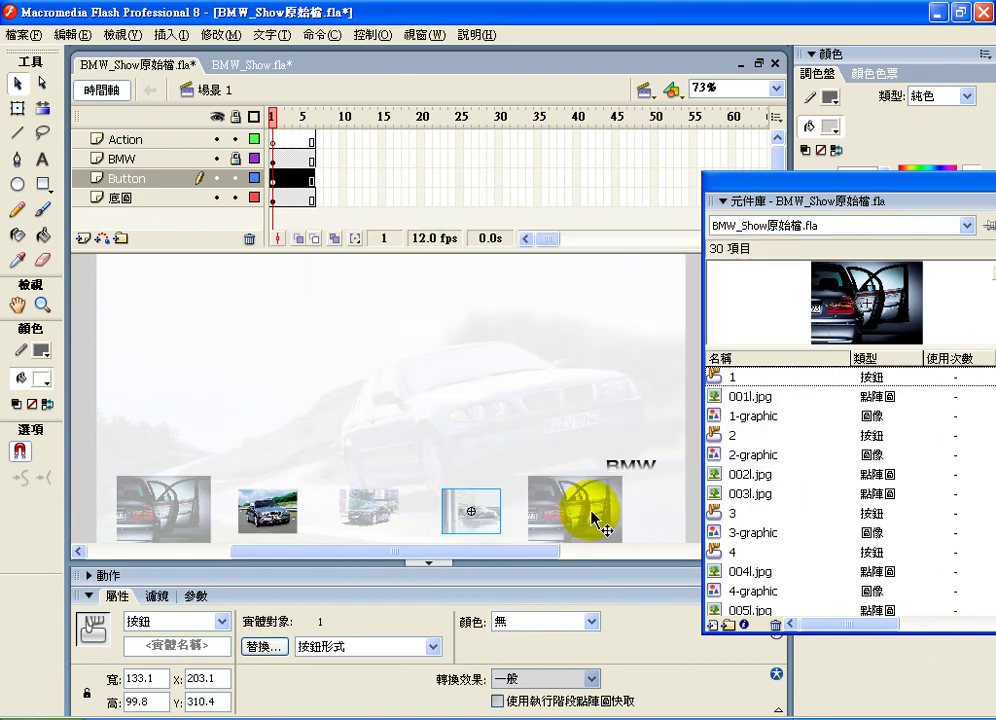
left_click(594, 520)
left_click(264, 646)
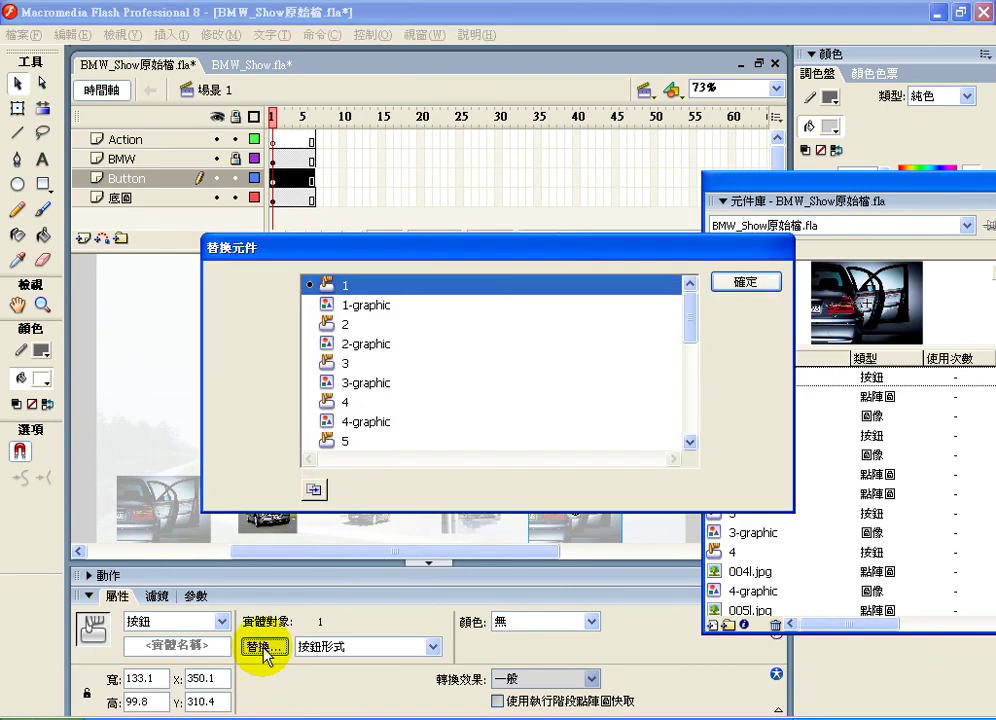
left_click(325, 440)
left_click(744, 284)
Resize the button 2 instance on the stage to a width of 133.1 and a height of 99.8
left_click(280, 524)
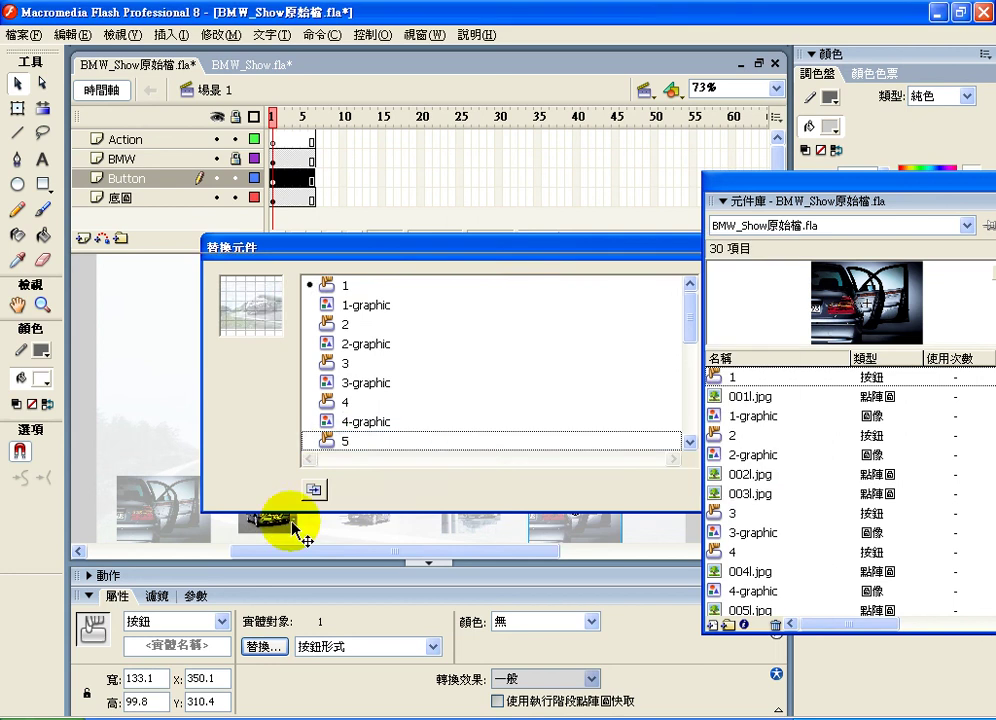
left_click(165, 650)
left_click(152, 530)
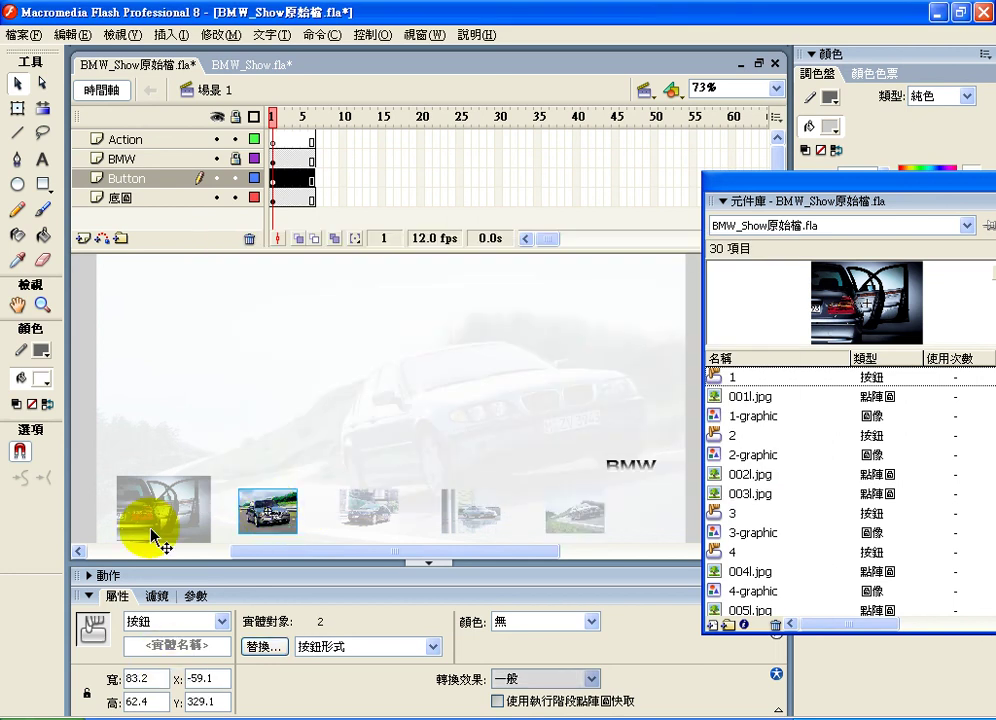
left_click(267, 511)
double_click(106, 680)
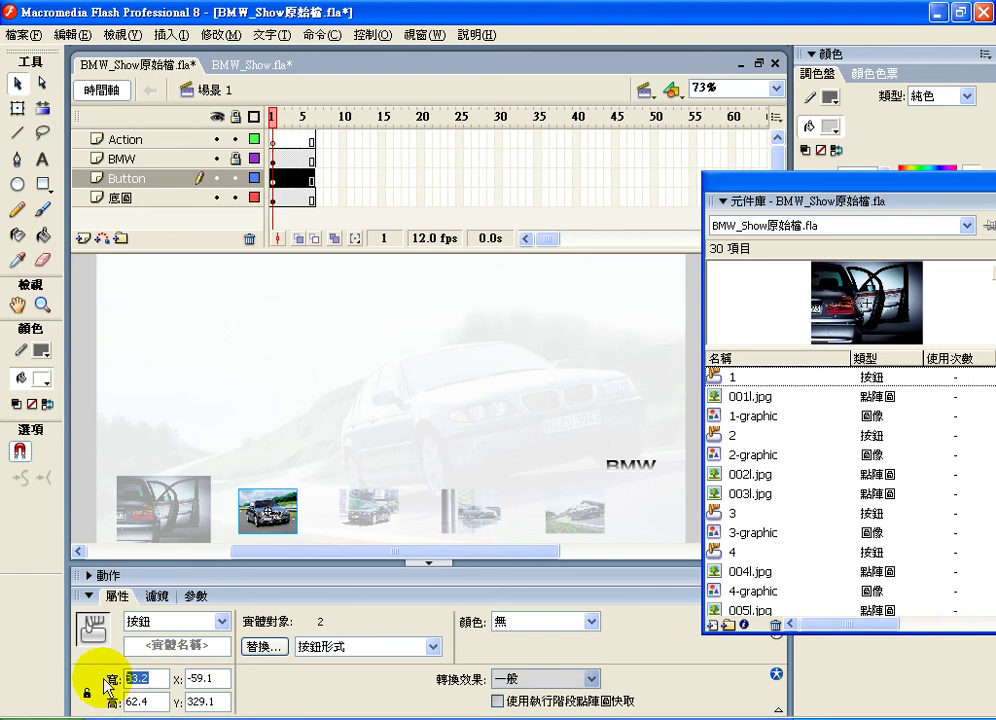
type("133.1")
key("Tab")
type("99.8")
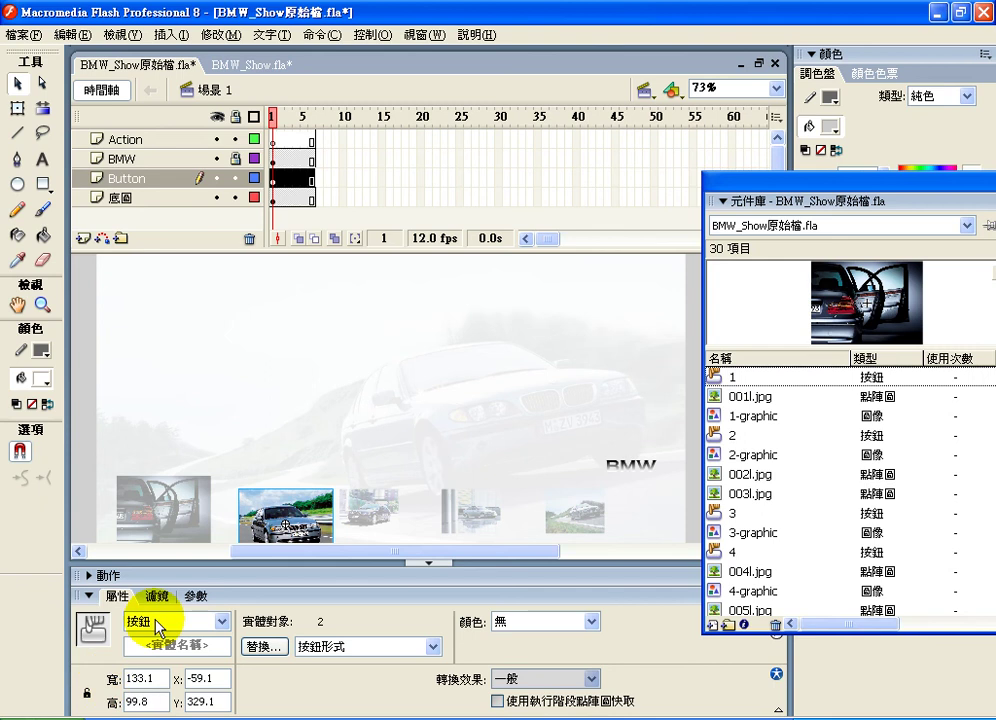
Resize the button 3 instance to a width of 133.1 and a height of 99.8
left_click(368, 512)
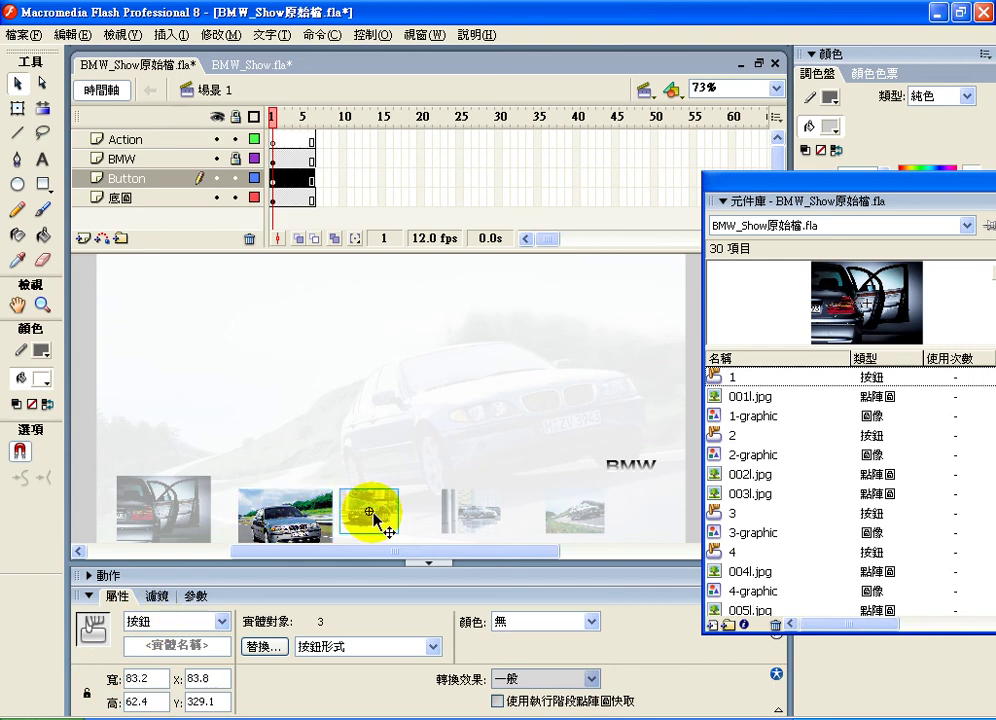
left_click(150, 679)
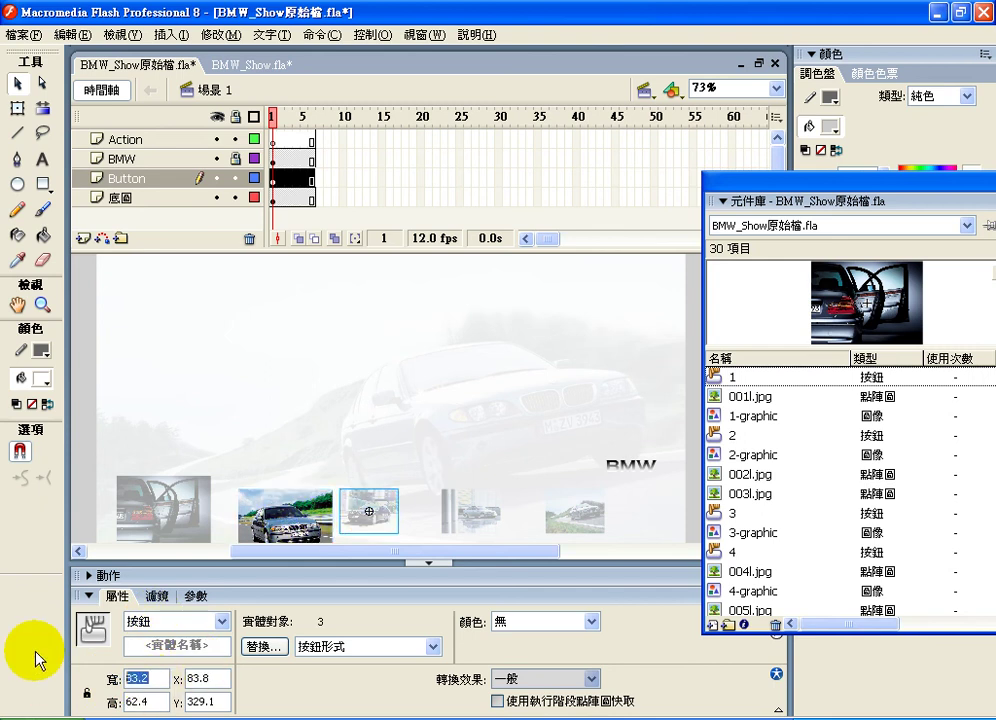
type("133.1")
key("Tab")
type("99.8")
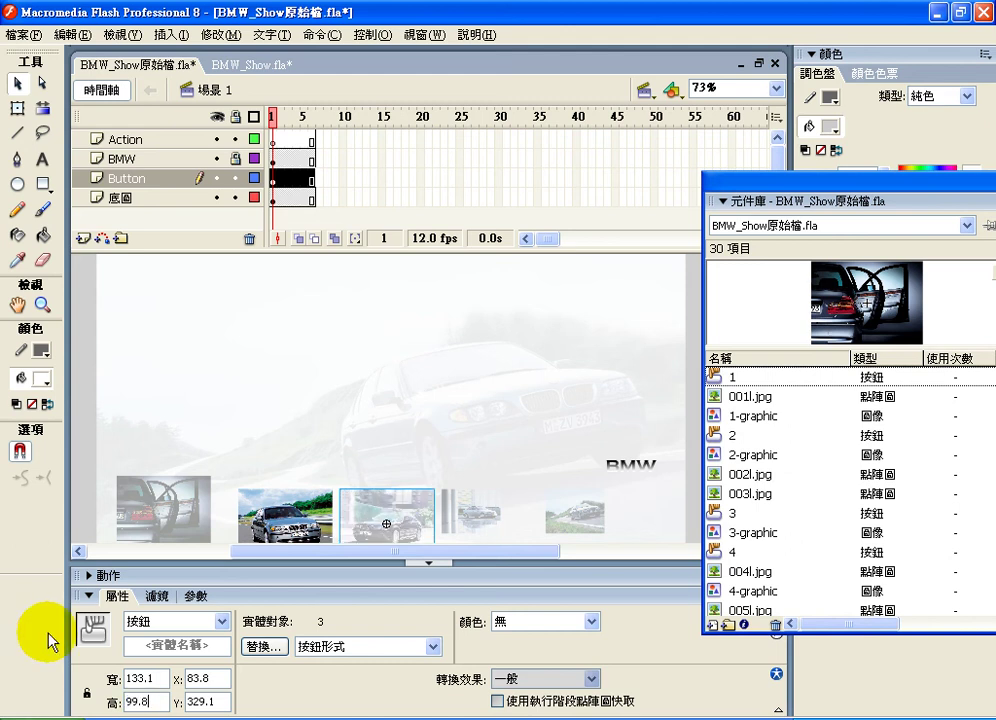
Resize the button 4 instance to a width of 133.1 and a height of 99.8
left_click(495, 516)
left_click(495, 516)
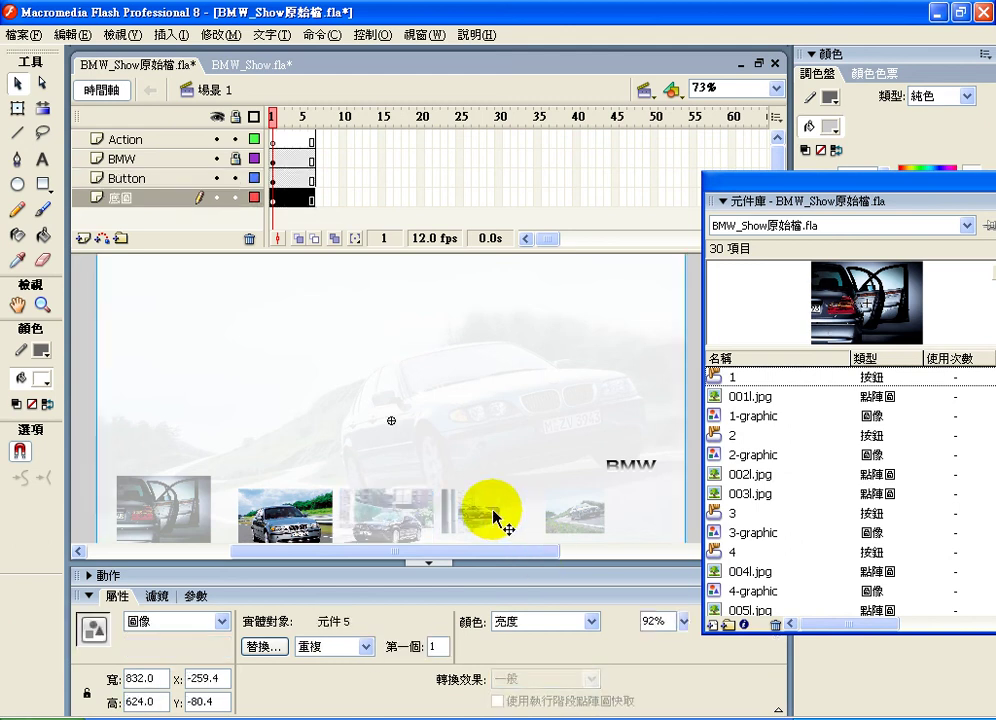
left_click(496, 517)
double_click(126, 678)
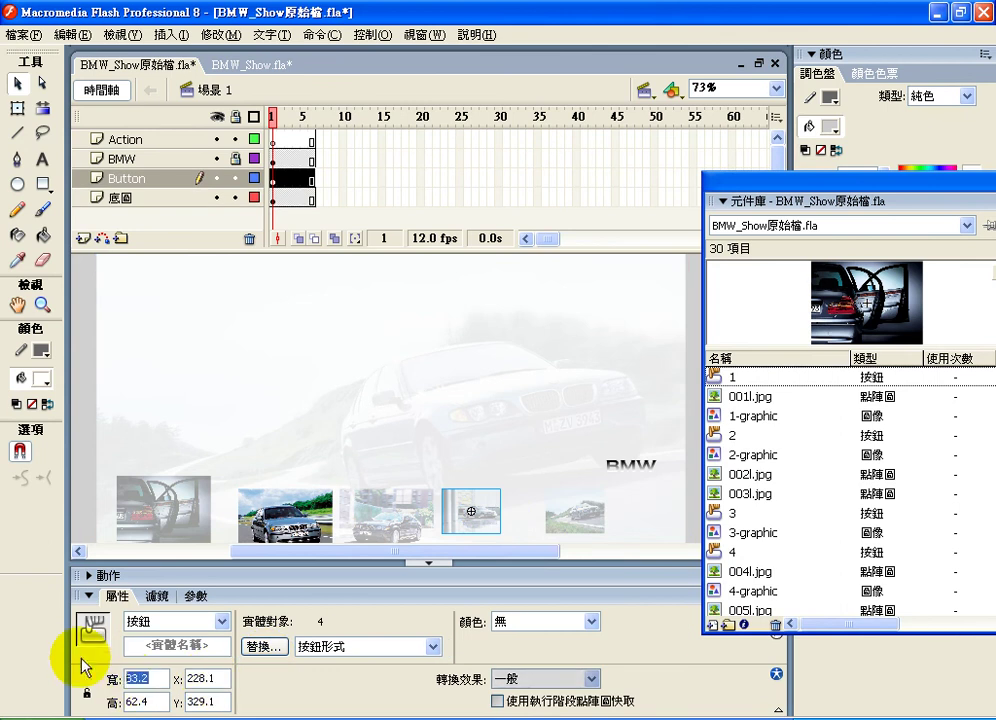
type("133.1")
key("Tab")
type("99.8")
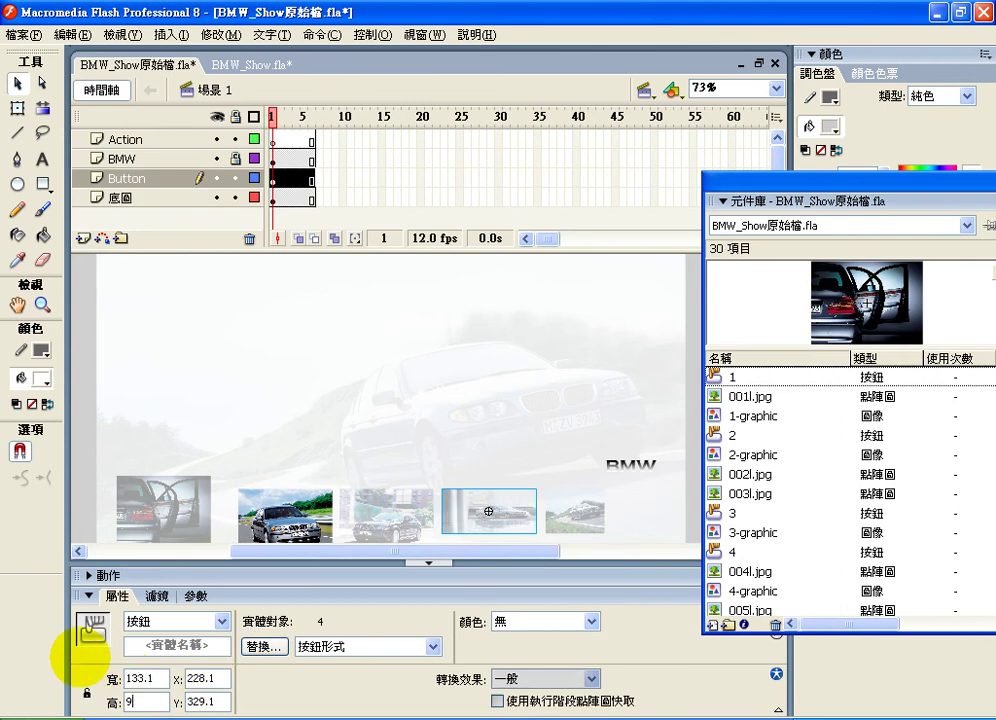
Resize the button 5 instance to a width of 133.1 and a height of 99.8
left_click(552, 526)
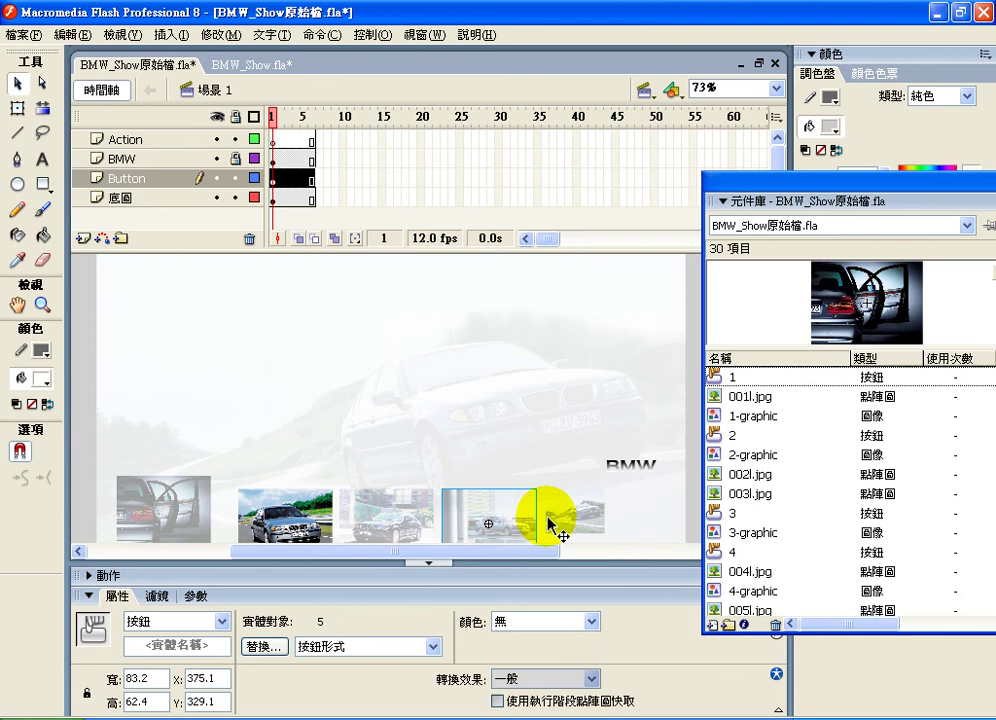
double_click(205, 678)
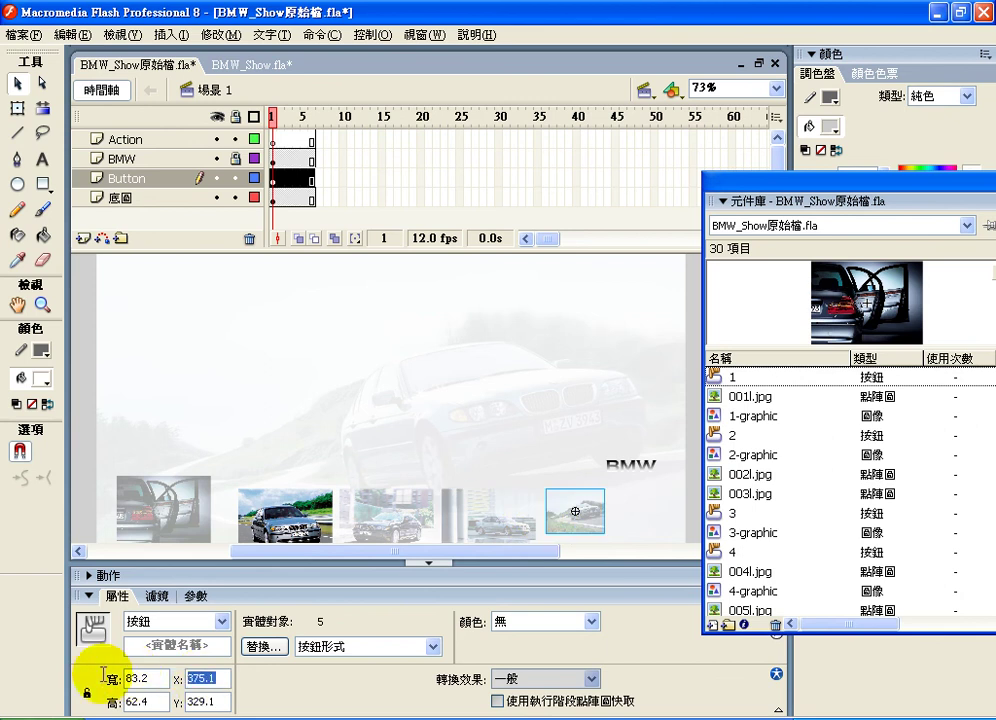
key("shift+Tab")
type("133.1")
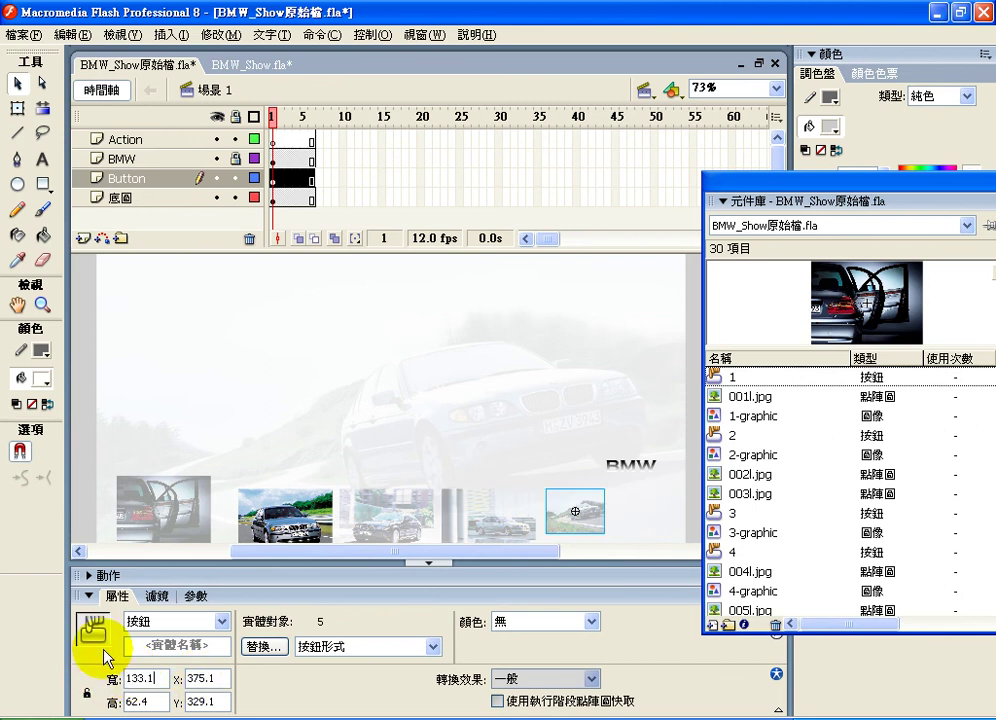
key("Tab")
type("99.8")
key("Return")
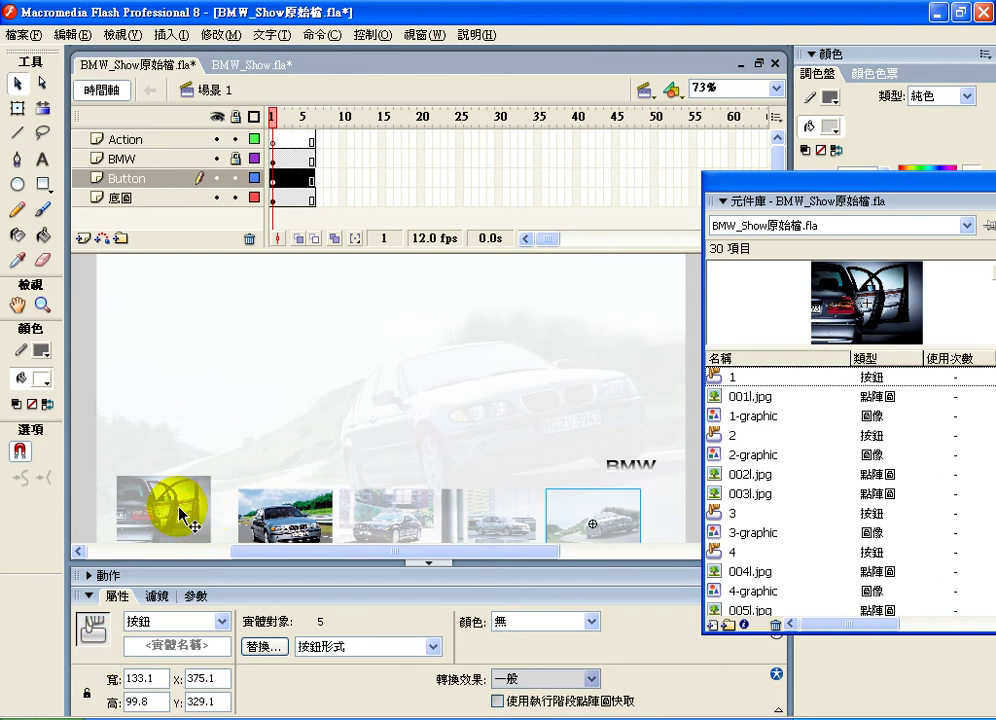
Align the five thumbnails by their top edges and distribute their horizontal centres evenly
key("ctrl+a")
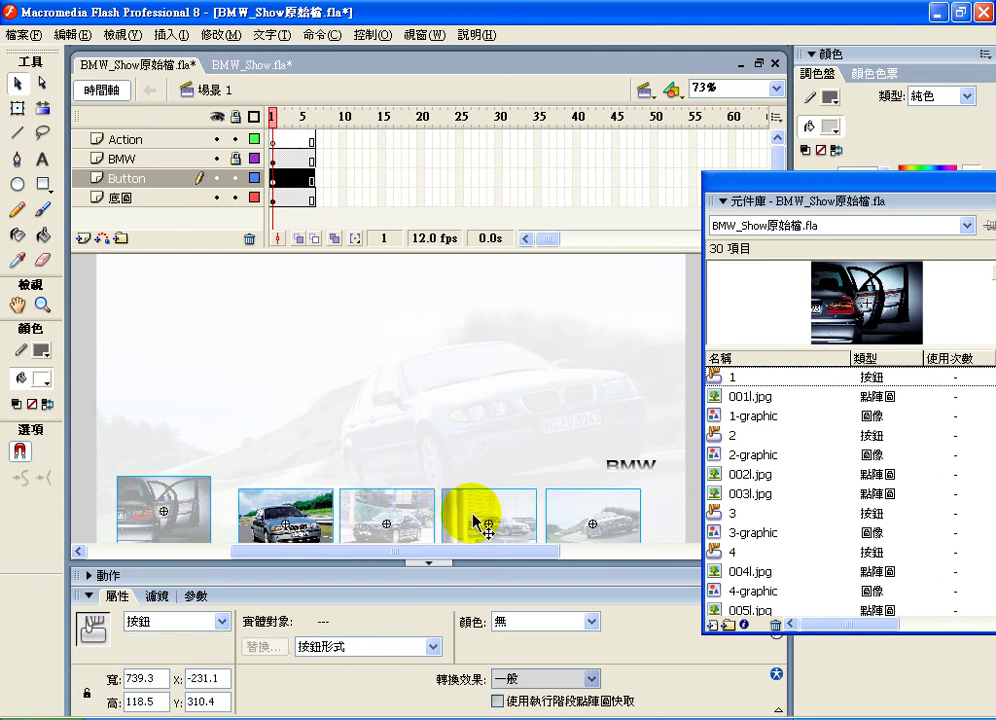
key("ctrl+l")
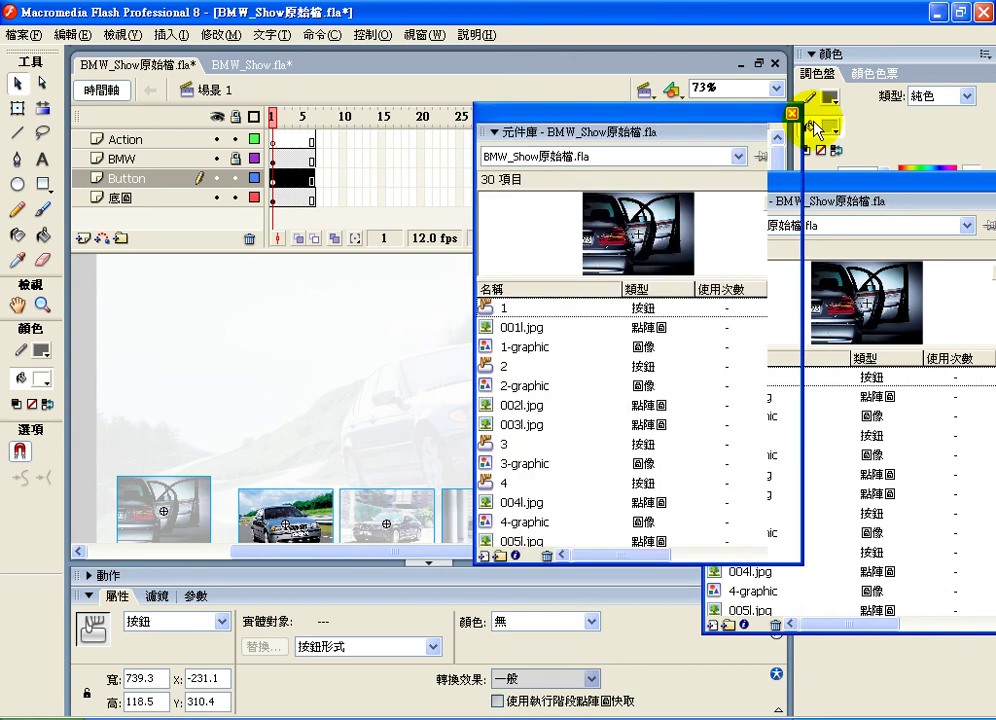
left_click(791, 114)
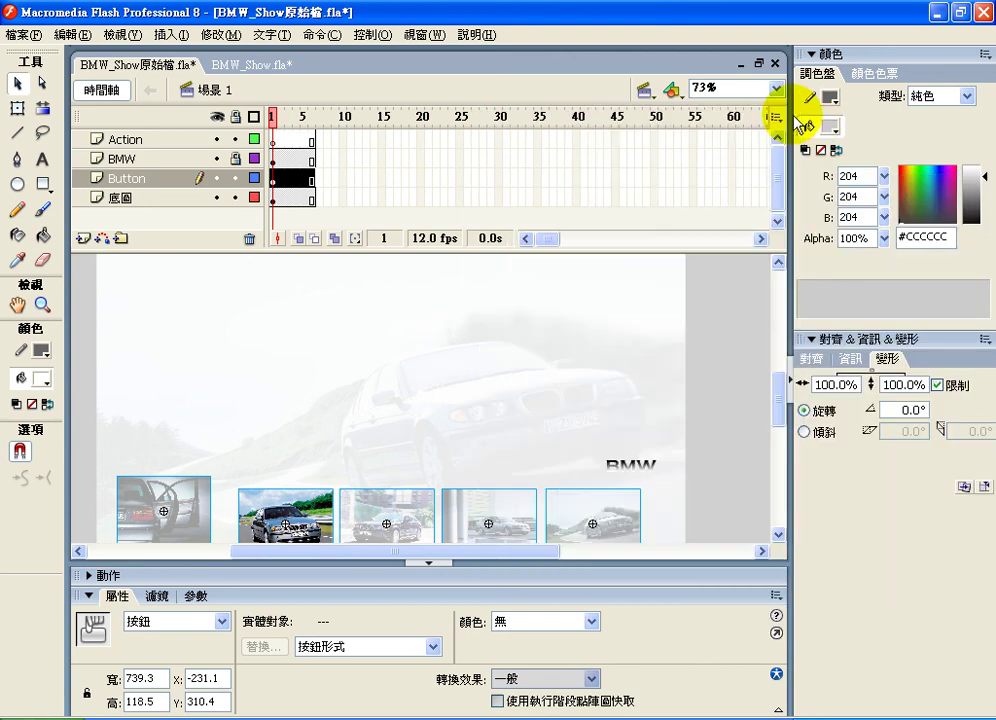
left_click(811, 359)
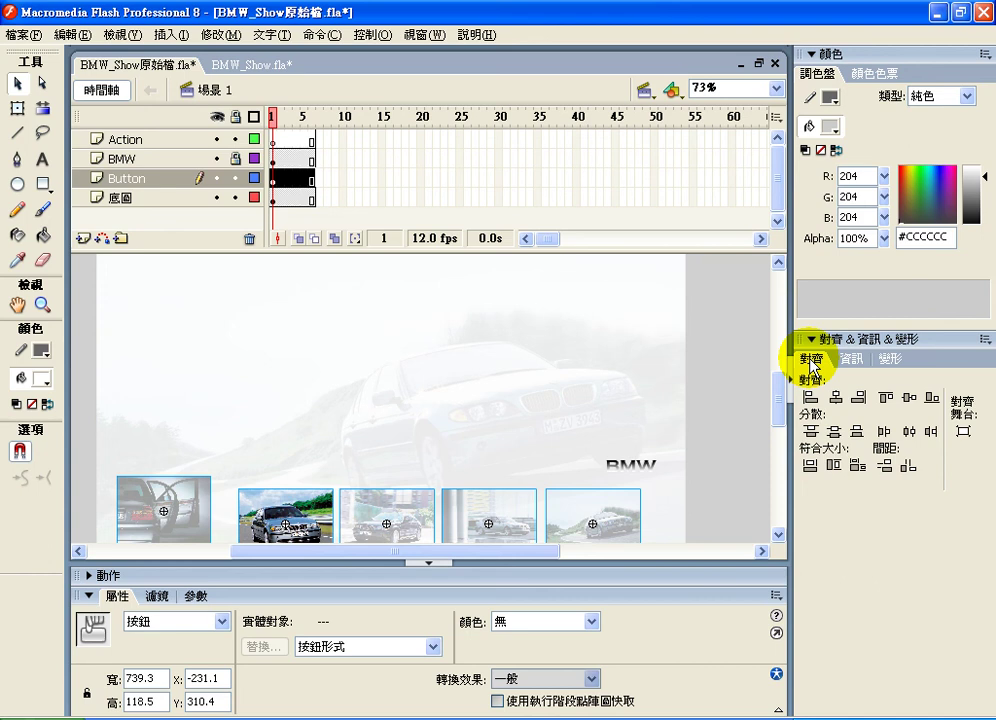
left_click(887, 399)
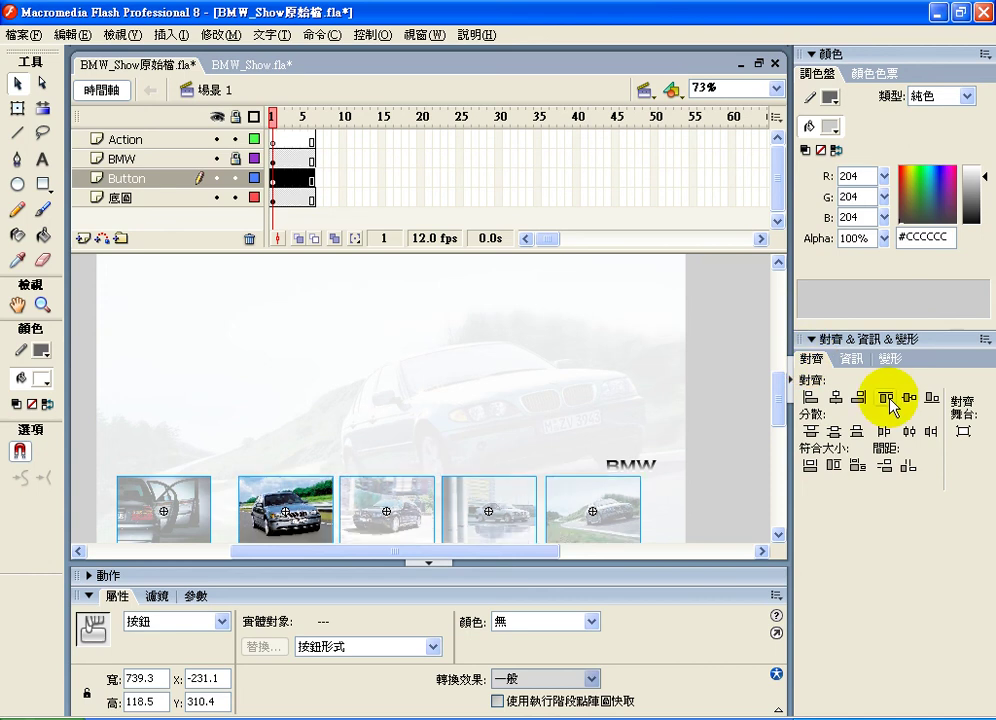
left_click(909, 433)
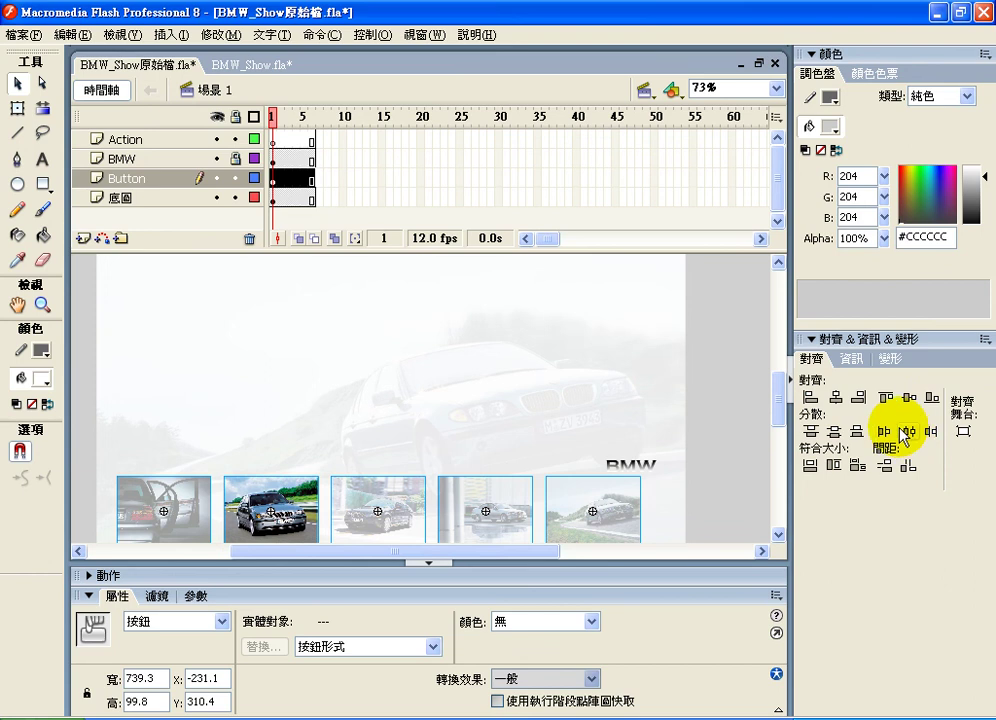
Hide the 底圖 background layer to reveal the stage boundaries behind the thumbnails
left_click(271, 500)
scroll(351, 356, "down", 2)
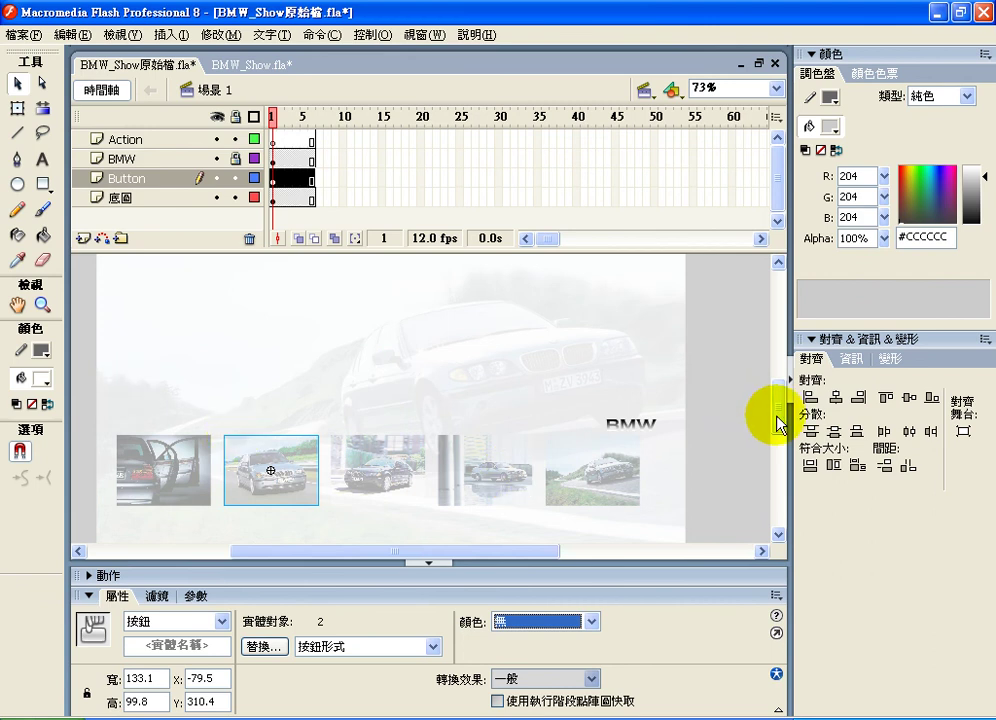
left_click_drag(778, 407, 778, 396)
left_click(362, 370)
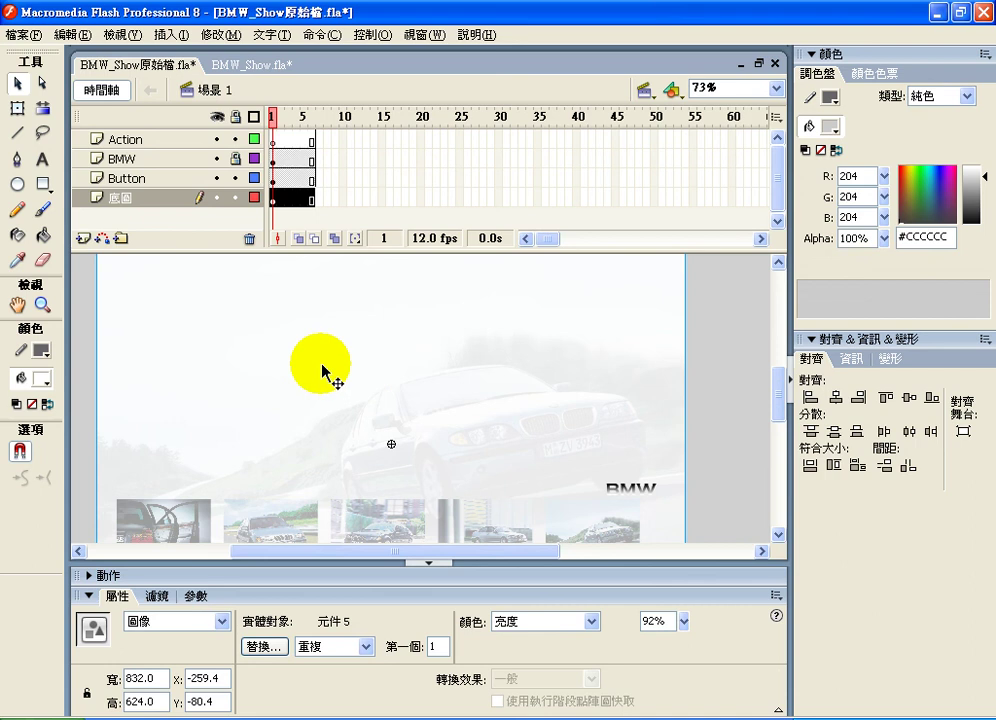
left_click(216, 198)
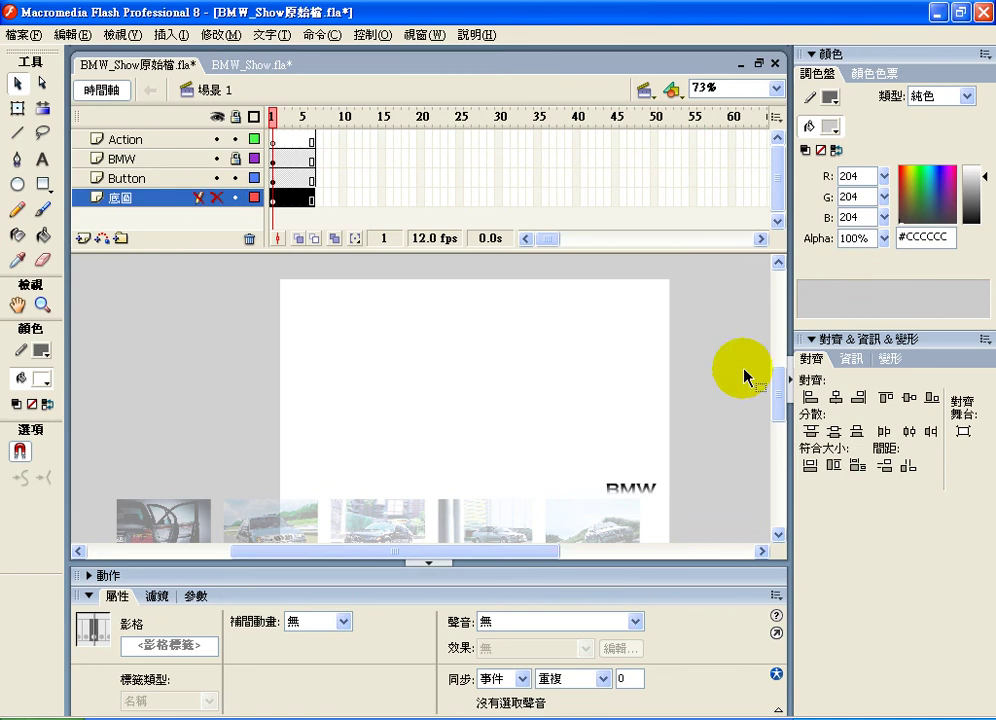
scroll(767, 389, "down", 2)
left_click(229, 471)
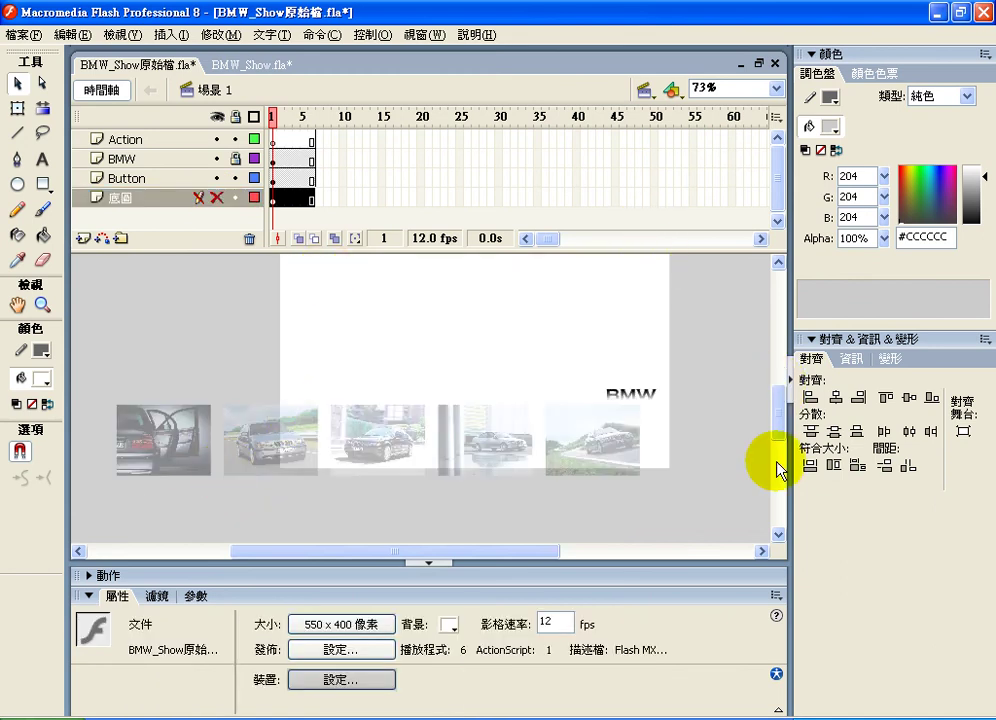
scroll(778, 407, "up", 3)
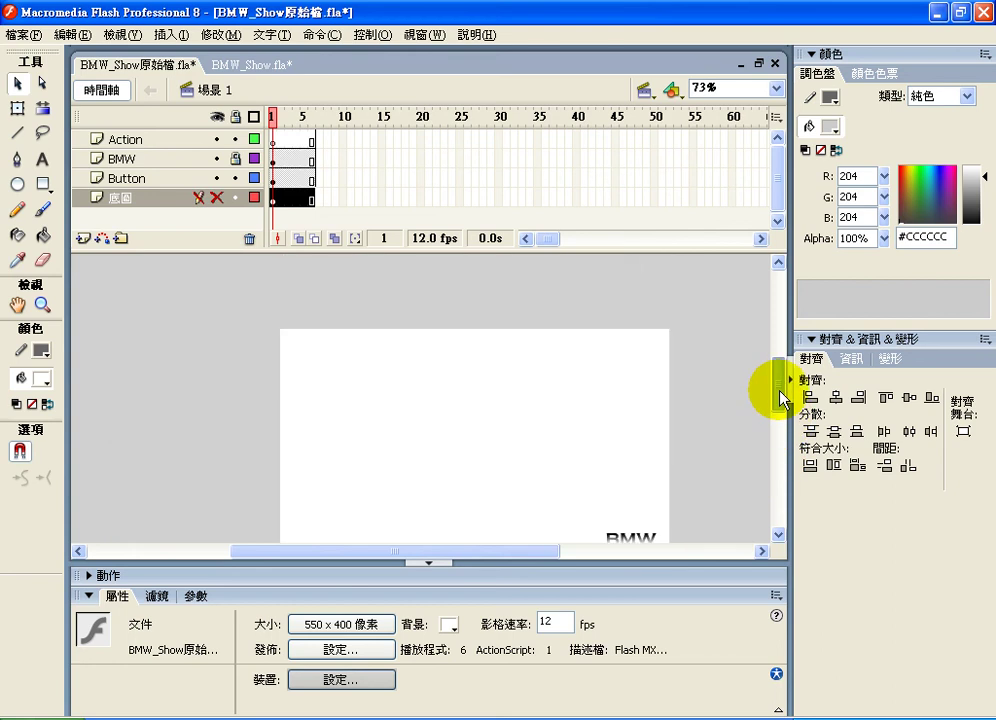
scroll(780, 398, "down", 2)
Scale the five thumbnails together to about 454 by 61 and place them inside the stage's lower edge, then show the 底圖 layer
left_click_drag(94, 455, 662, 534)
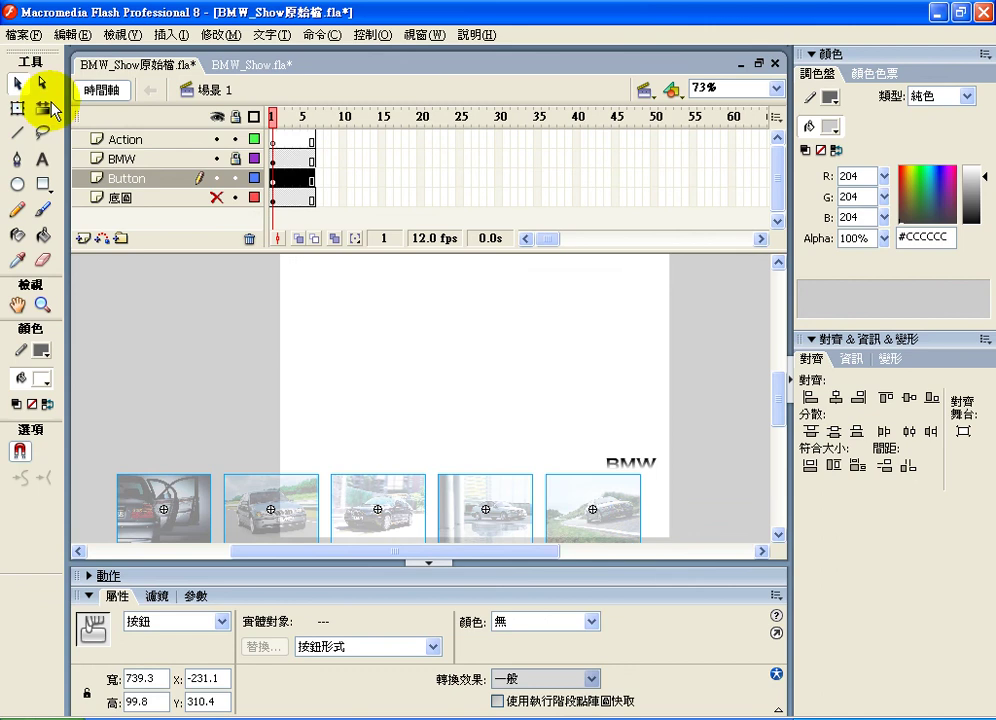
left_click(17, 108)
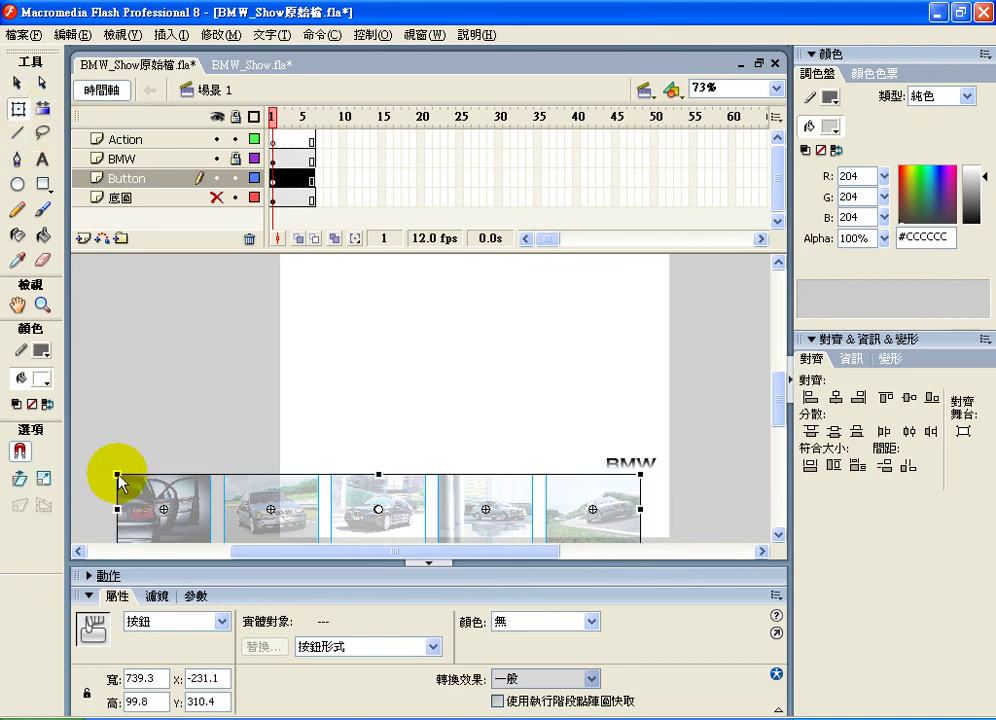
left_click_drag(118, 478, 240, 516)
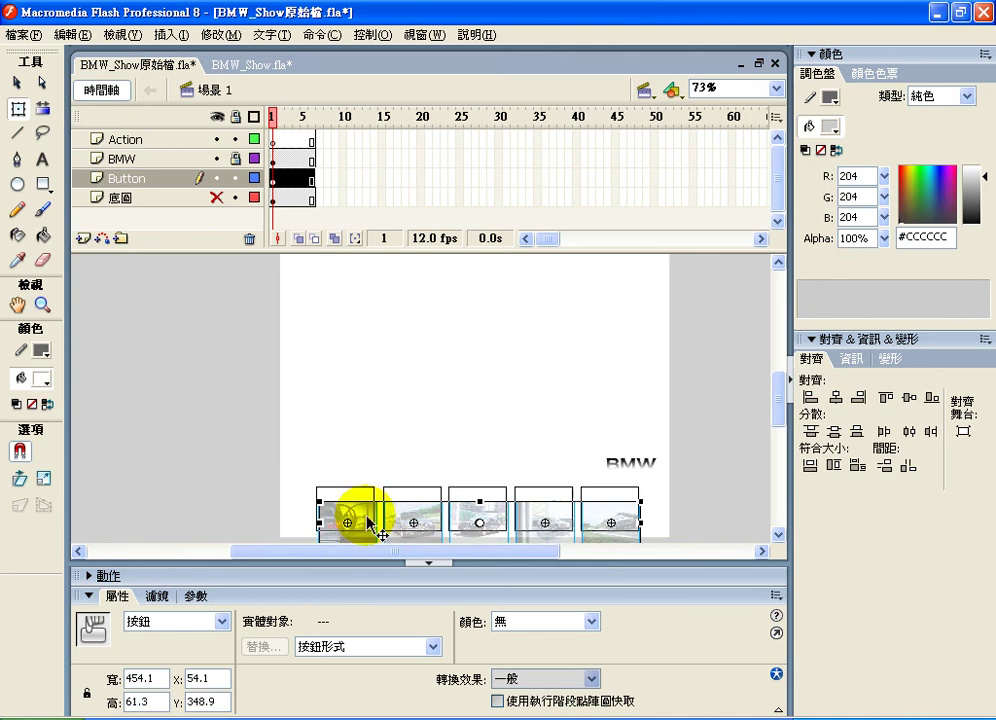
left_click_drag(373, 525, 370, 505)
left_click(212, 455)
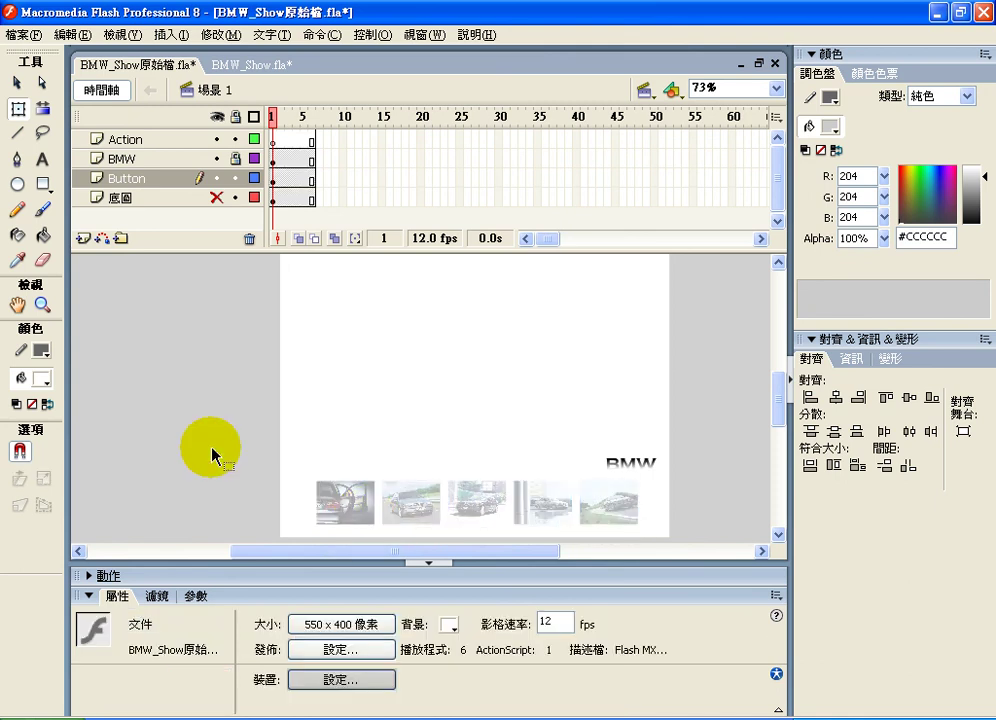
left_click(17, 83)
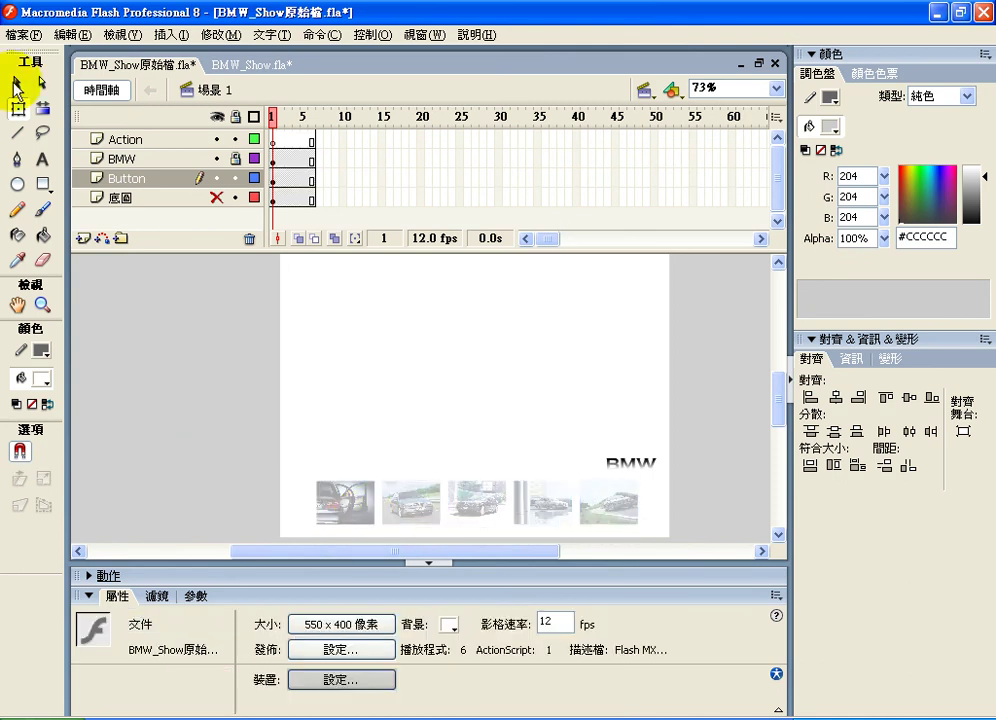
left_click(213, 197)
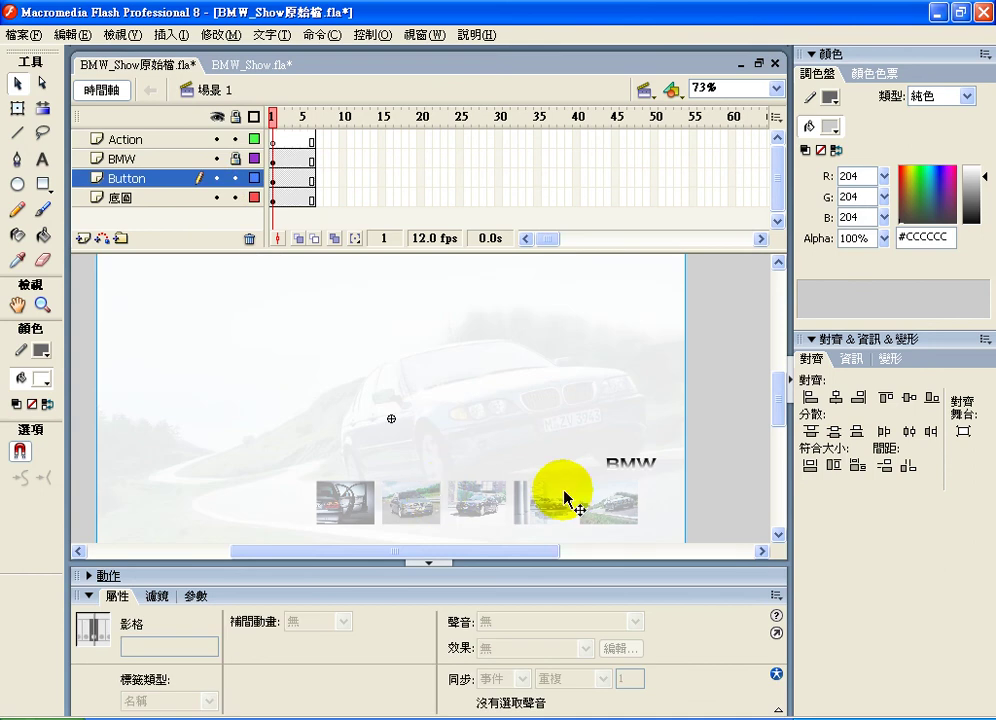
Open the first thumbnail button for editing and insert a keyframe in its 按下 (Down) state
left_click(350, 502)
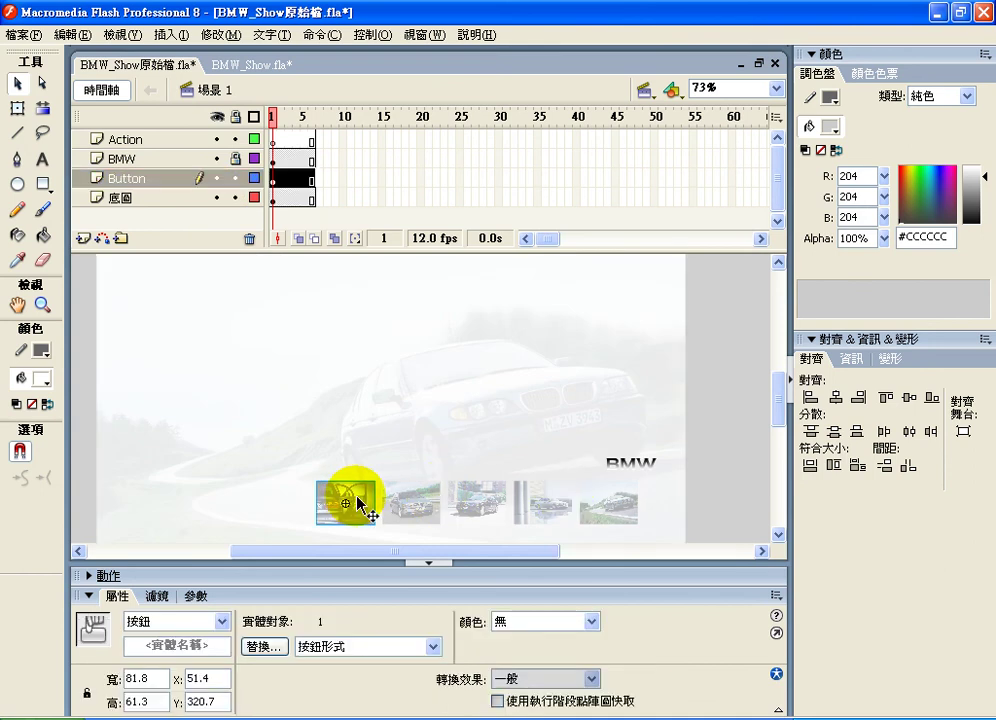
double_click(350, 502)
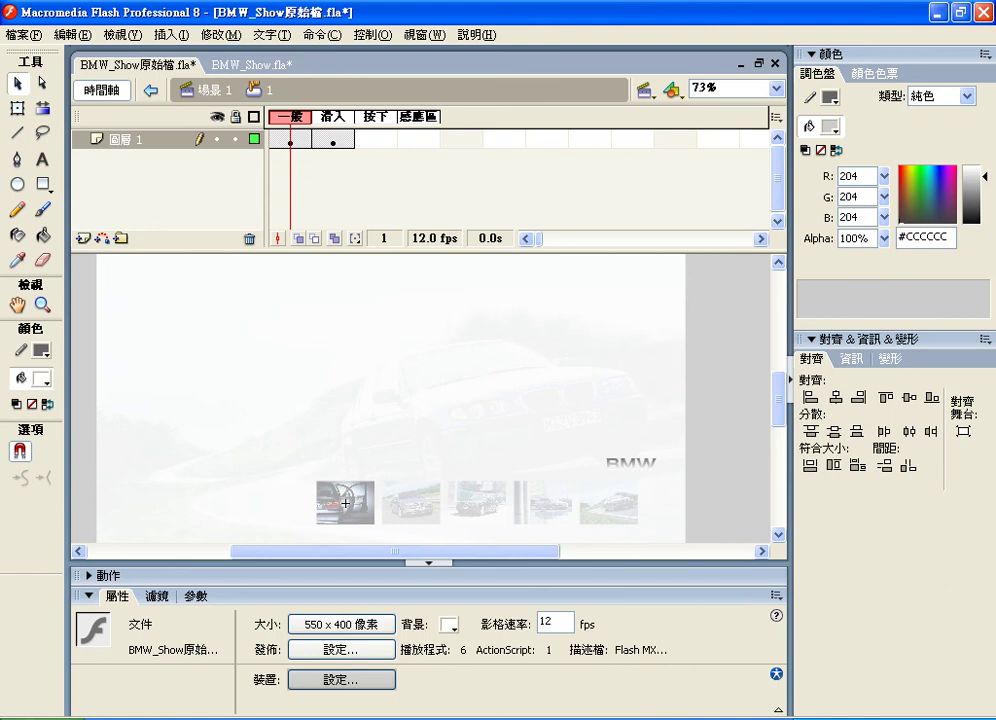
key("ctrl+Return")
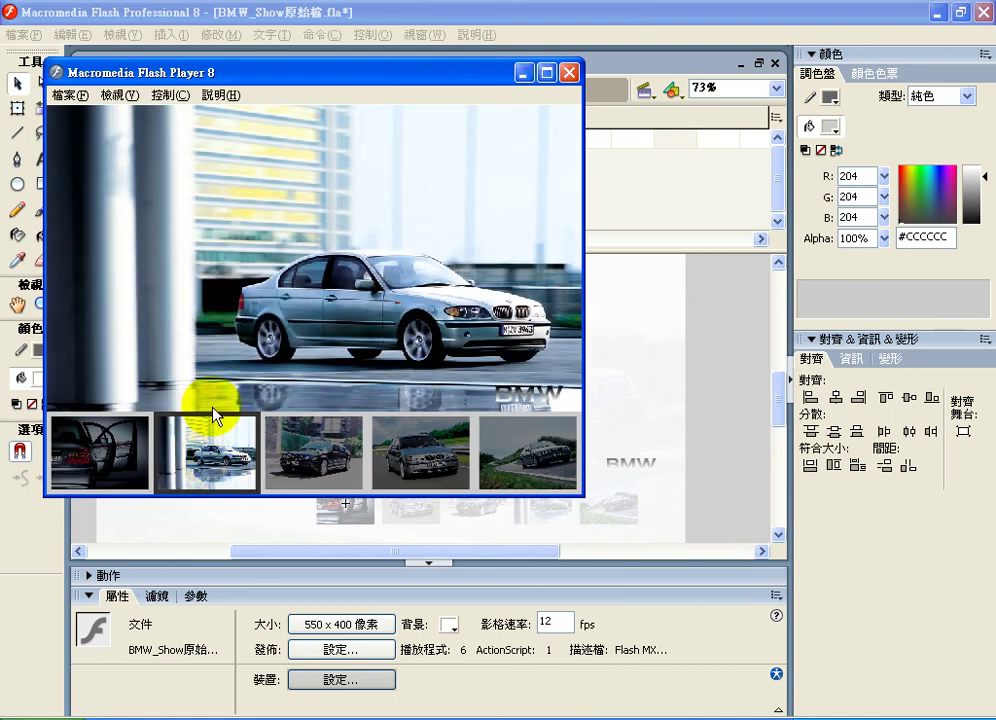
left_click(401, 16)
left_click(380, 140)
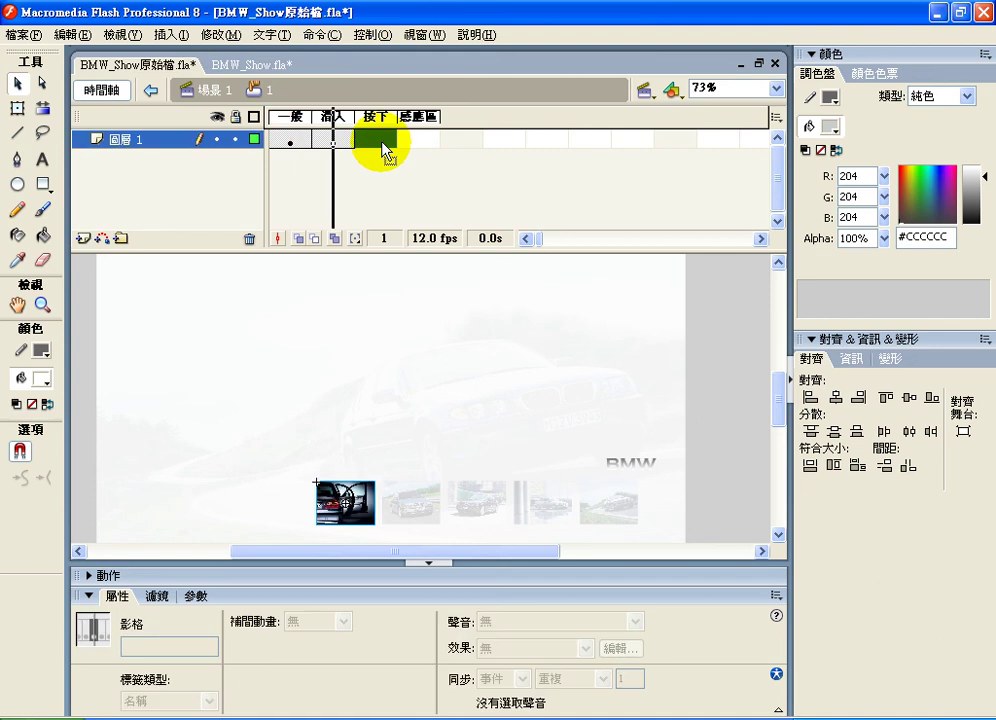
right_click(382, 146)
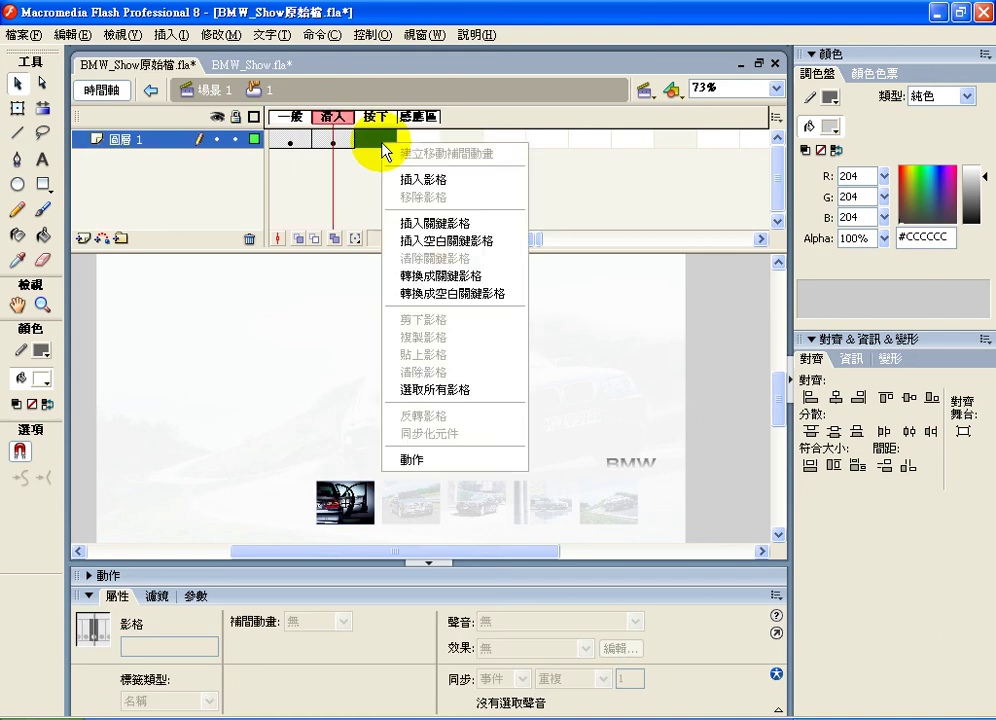
left_click(430, 226)
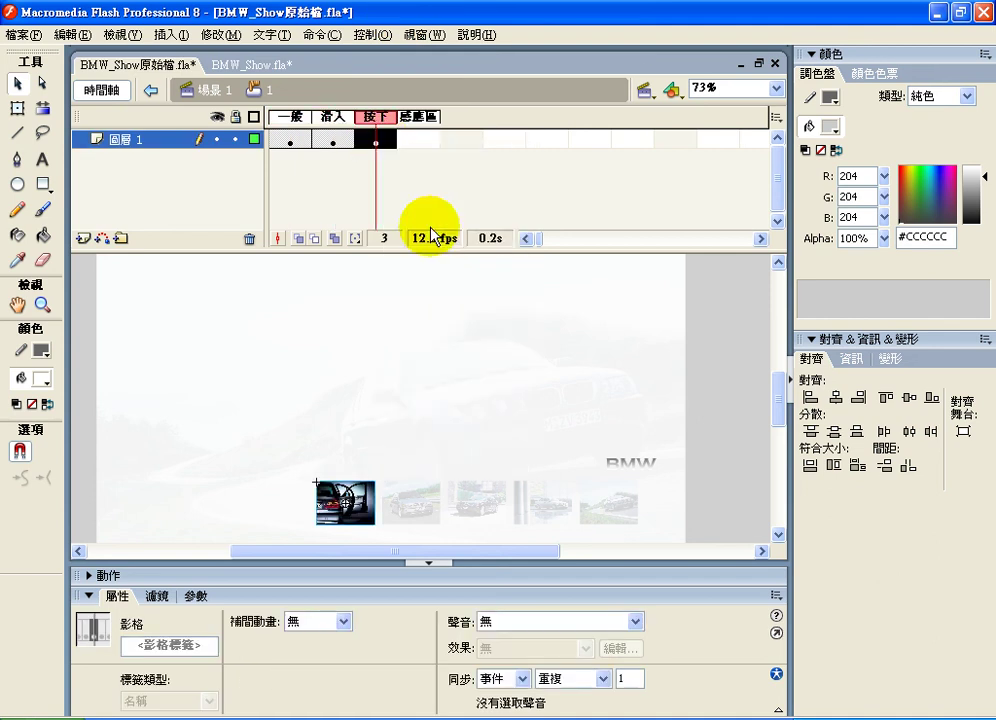
Nudge the image in the 按下 frame down and right to X -58.8, Y -42.1, and compare it with the 滑入 frame
left_click(372, 505)
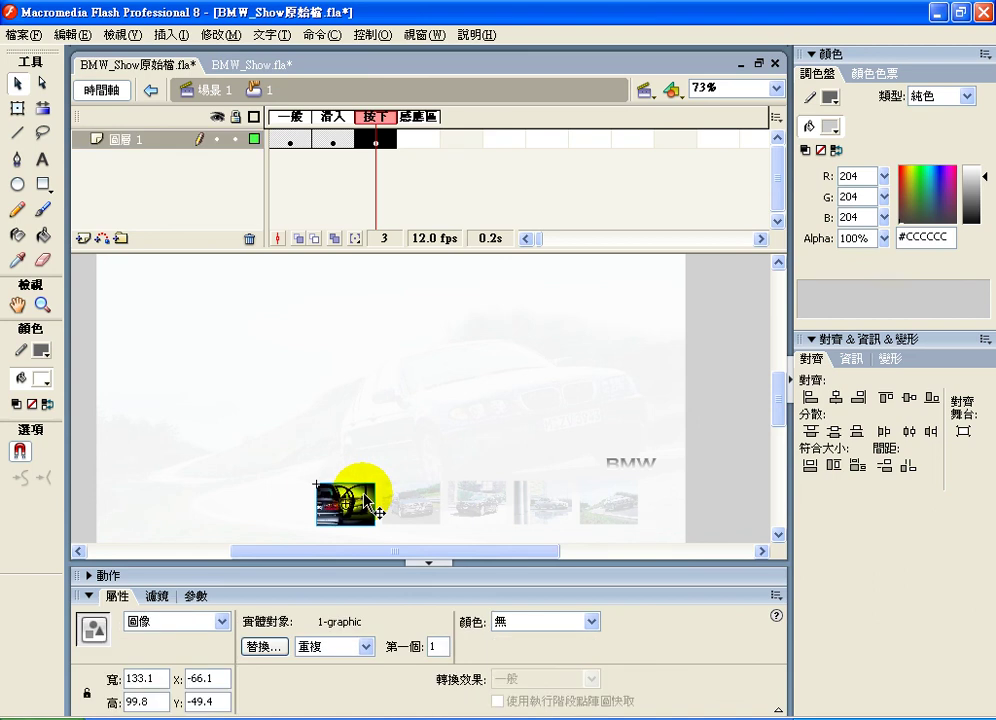
key("shift+Down")
key("shift+Right")
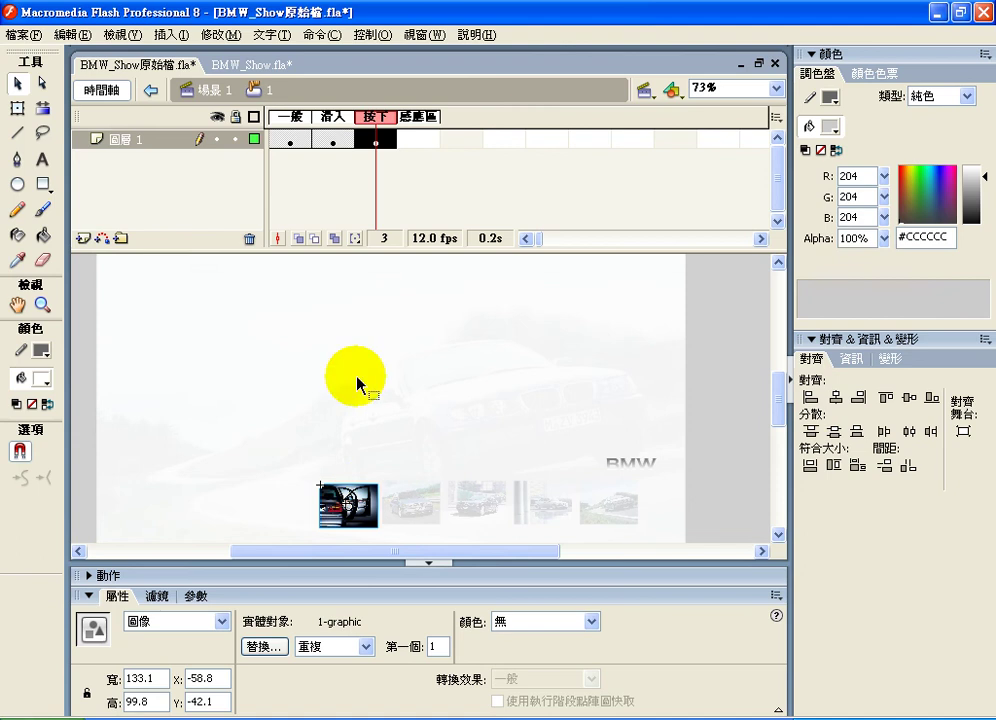
left_click(334, 121)
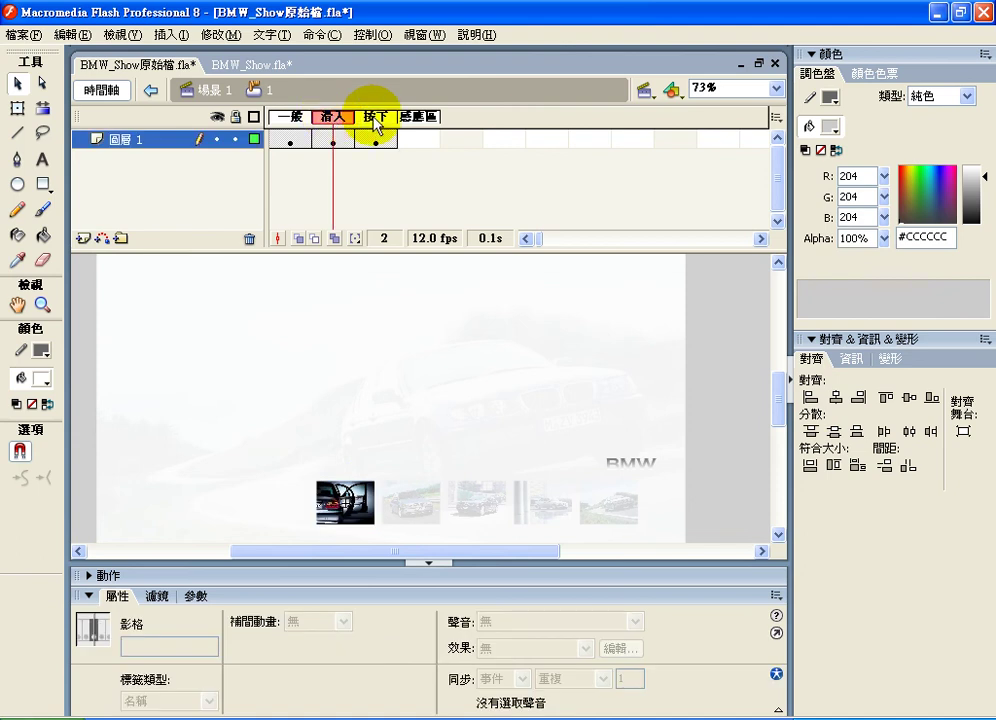
left_click(374, 118)
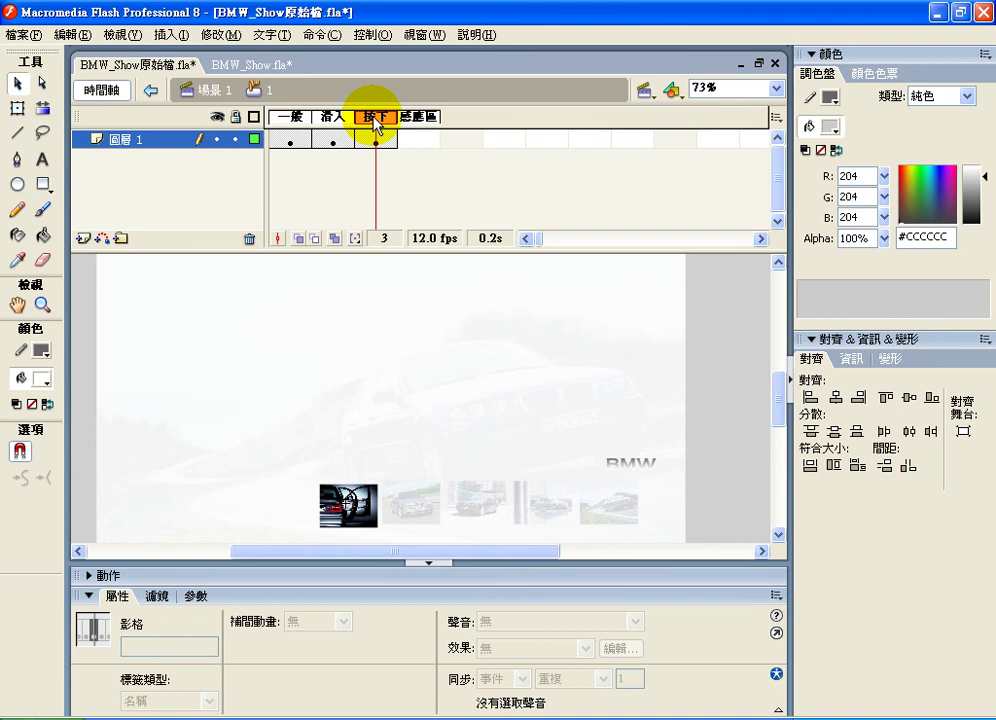
Return to 場景 1 and test the movie to check the thumbnail buttons
left_click(211, 89)
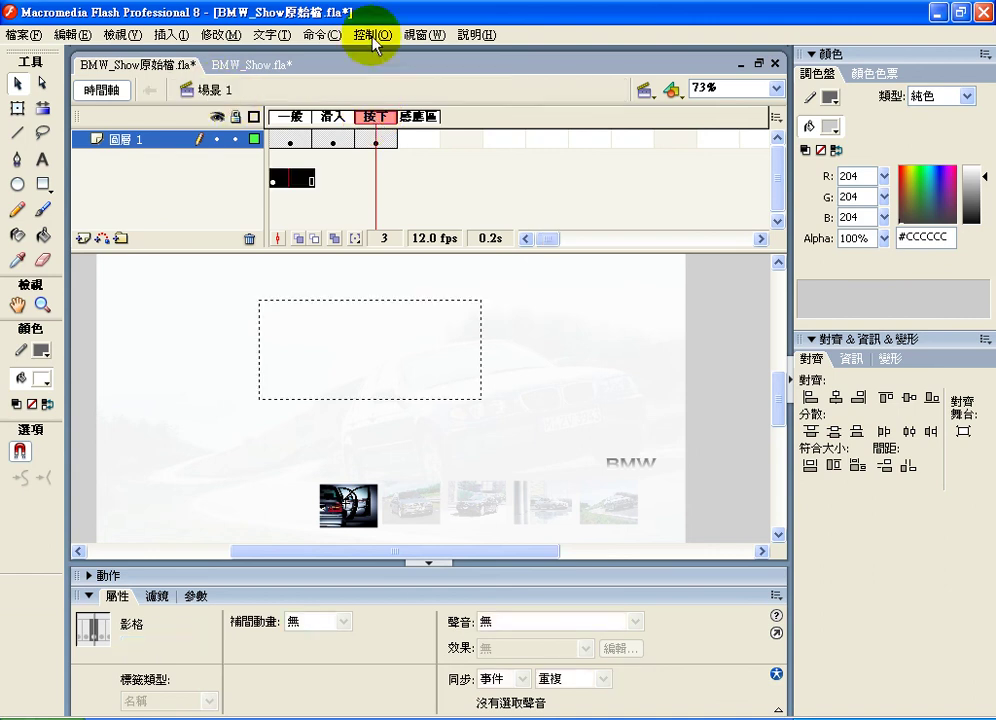
left_click(377, 35)
left_click(437, 151)
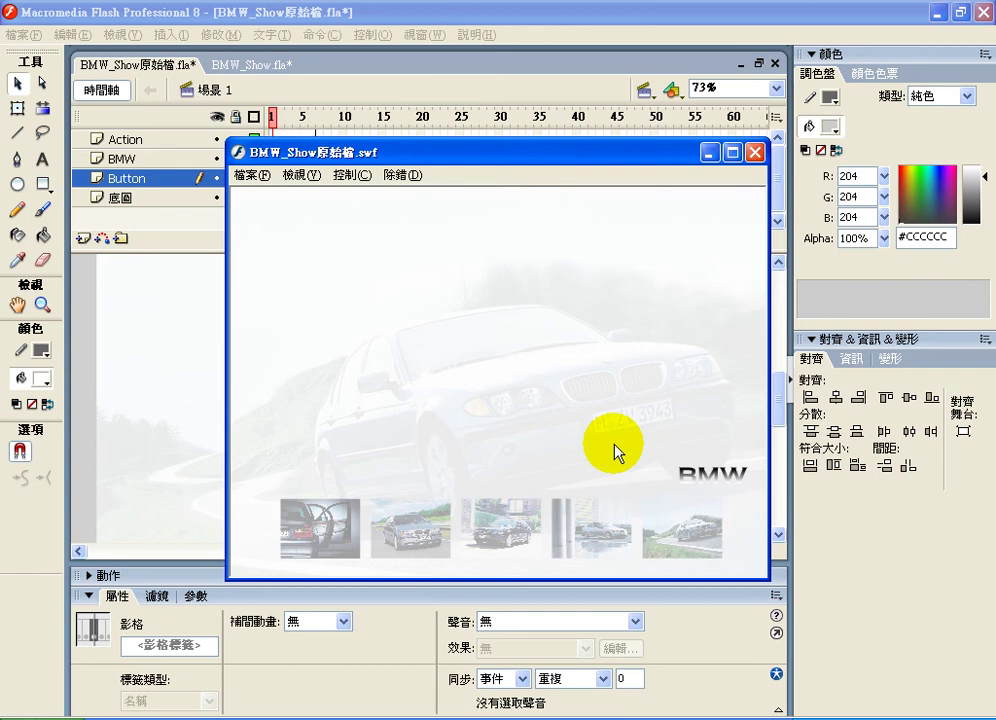
left_click(755, 152)
Hide the 底圖 layer once more to examine how the resized thumbnails sit on the bare stage
left_click(218, 198)
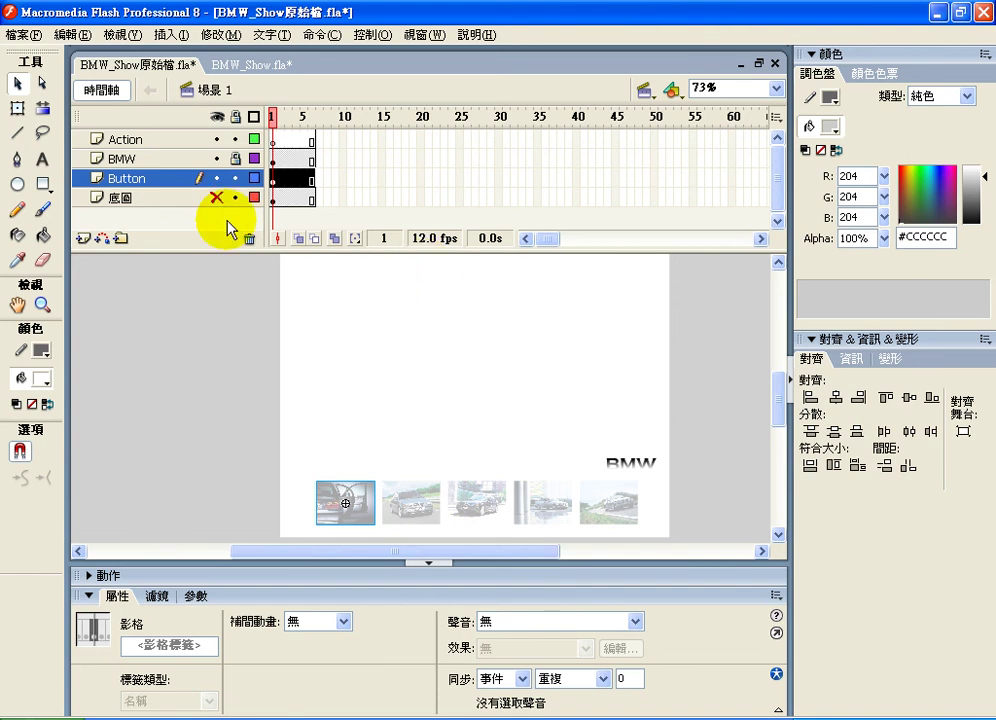
left_click(217, 199)
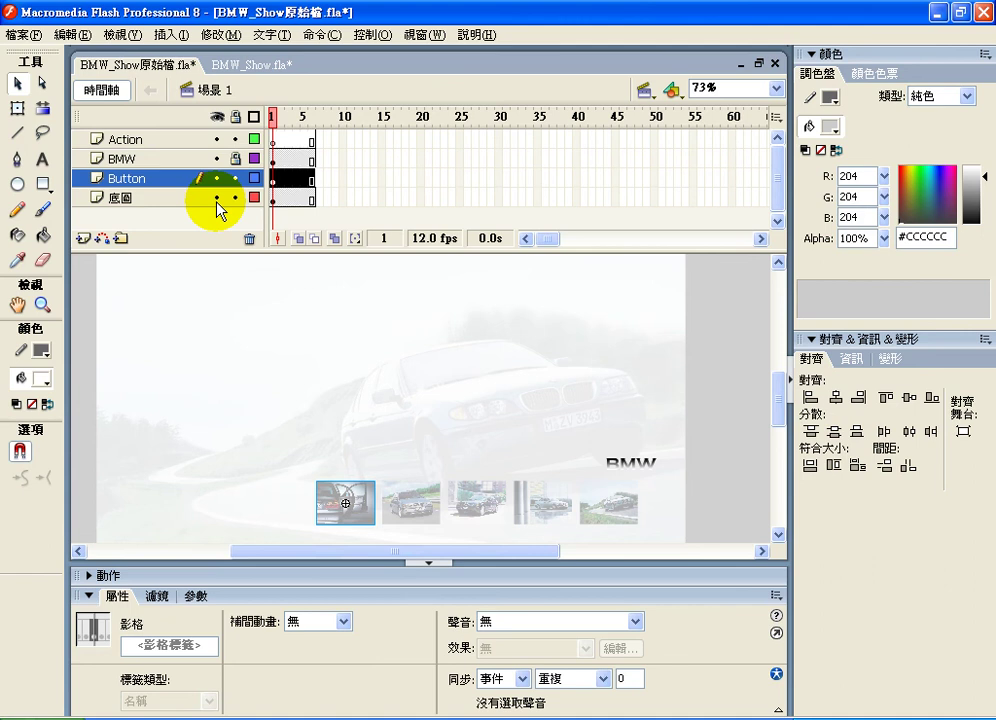
left_click(217, 198)
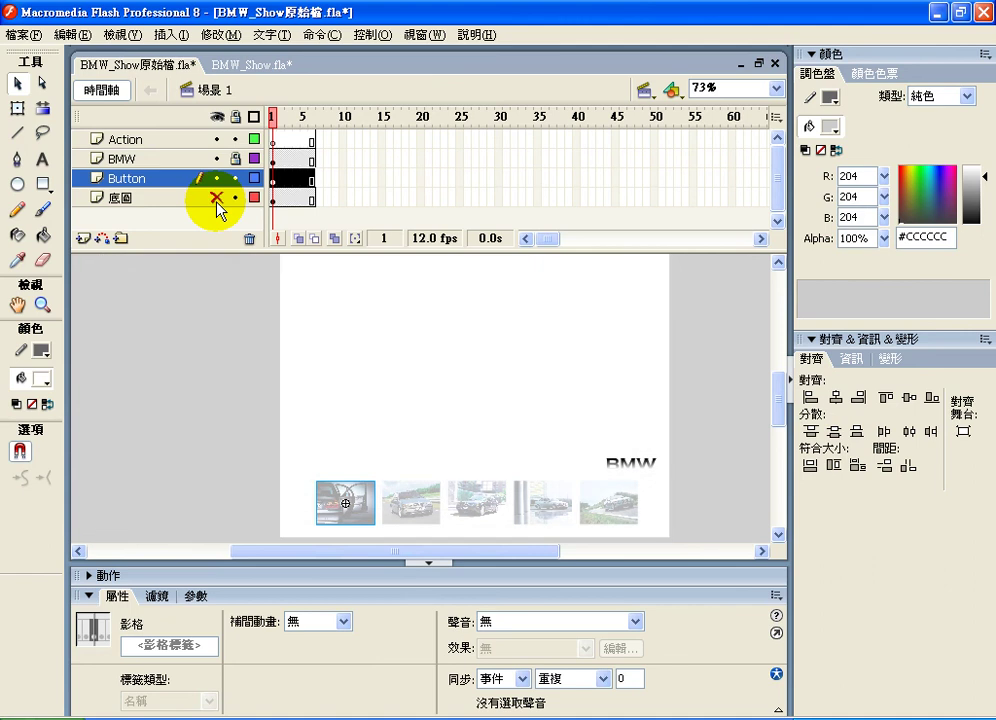
double_click(18, 305)
left_click(16, 86)
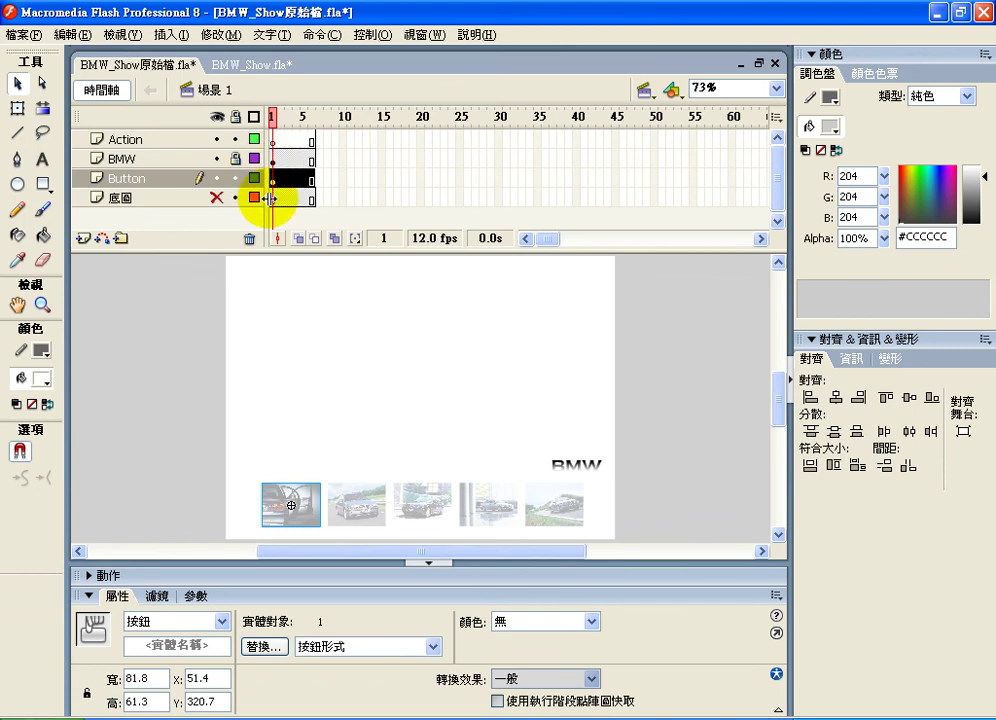
Add a layer named car between the Button and 底圖 layers, and make the 底圖 layer visible again
left_click(88, 241)
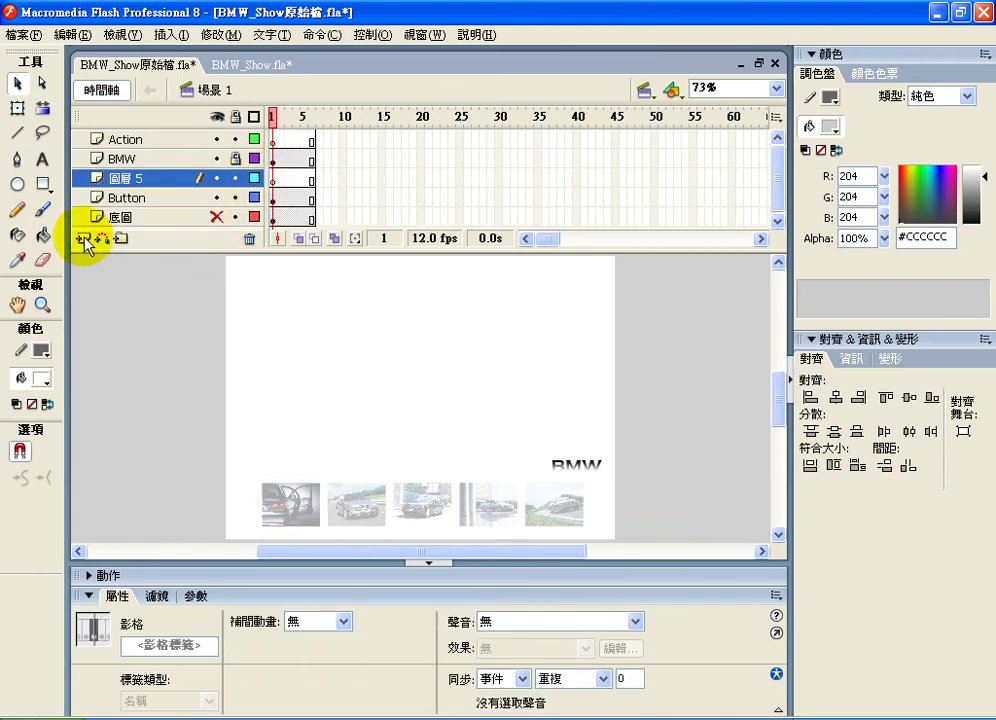
left_click(140, 185)
left_click_drag(137, 199, 138, 206)
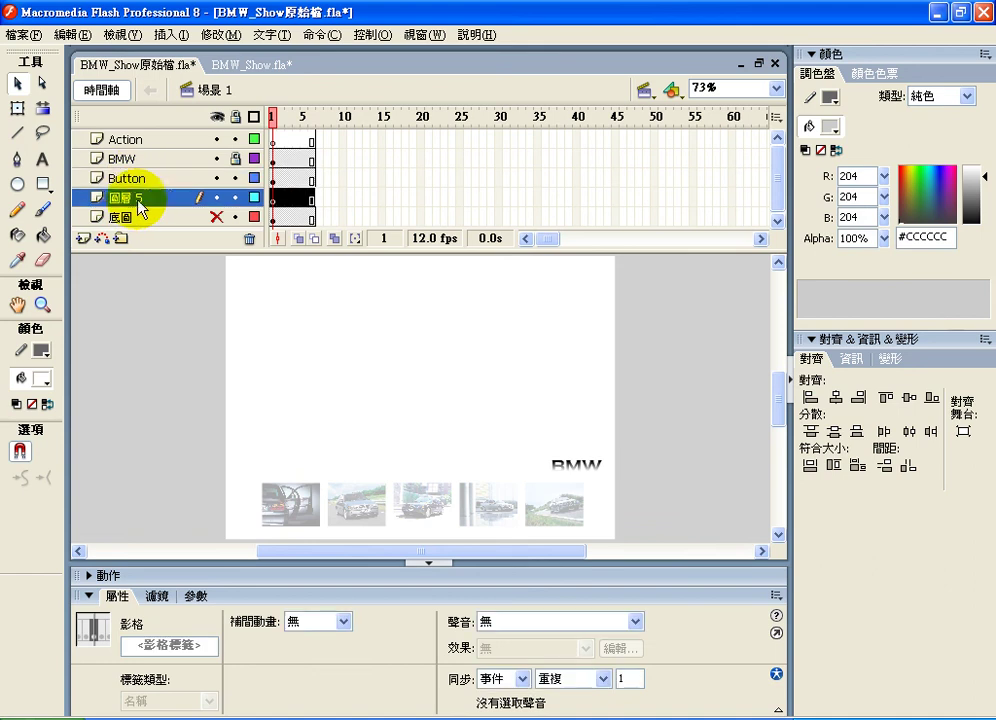
double_click(139, 199)
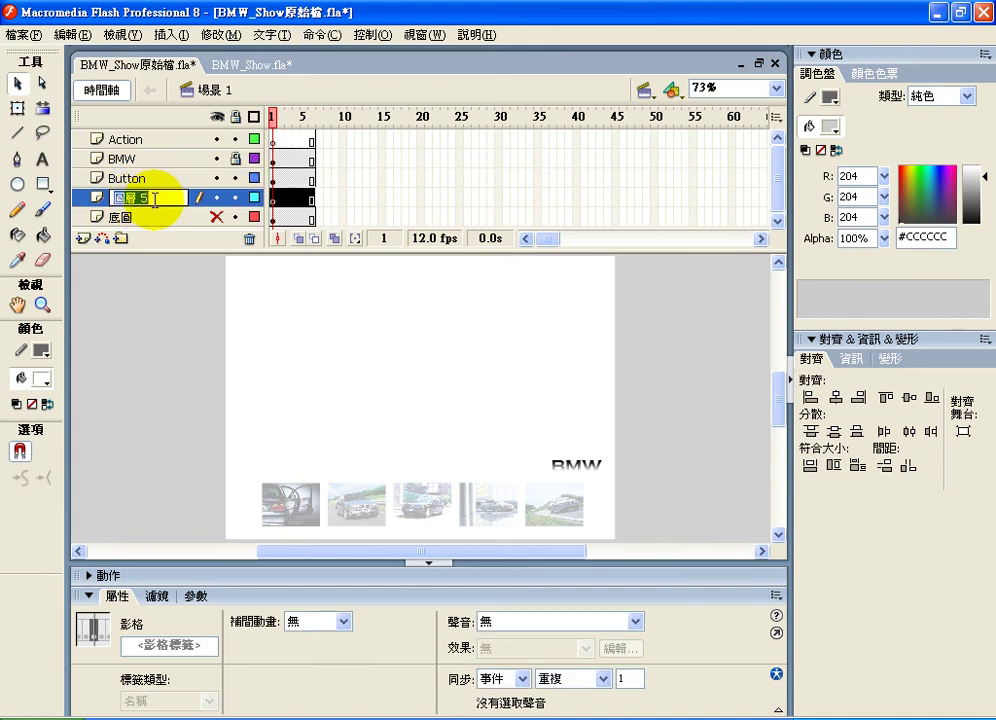
type("car")
key("Return")
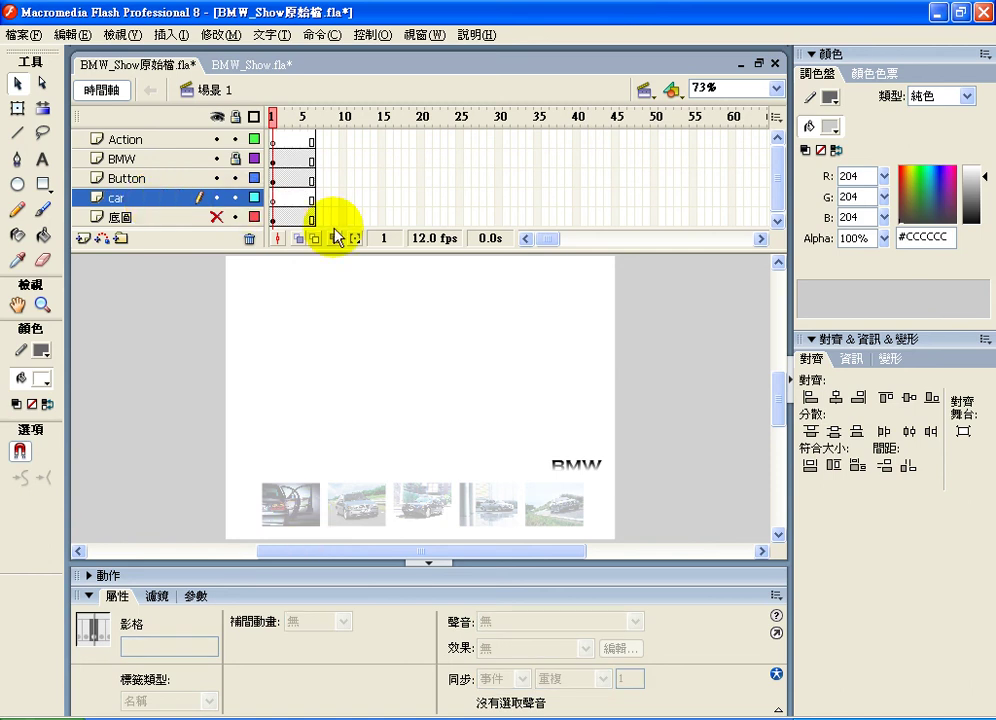
left_click(217, 217)
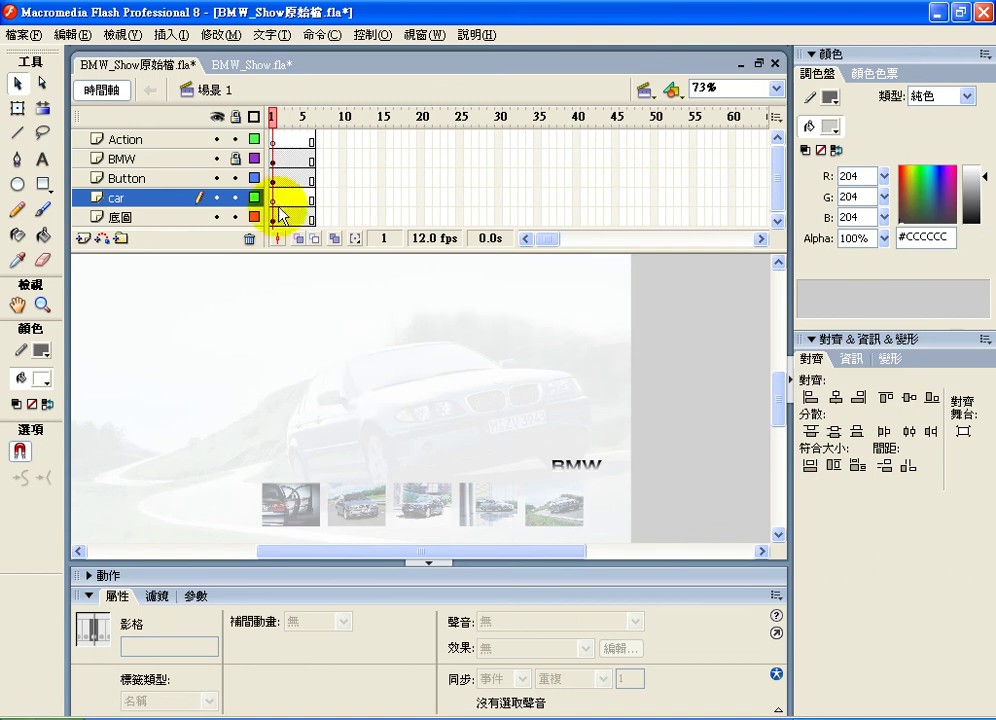
Review frames 1 to 6 of the car layer and switch to the finished sample show in Flash Player
left_click_drag(279, 203, 313, 206)
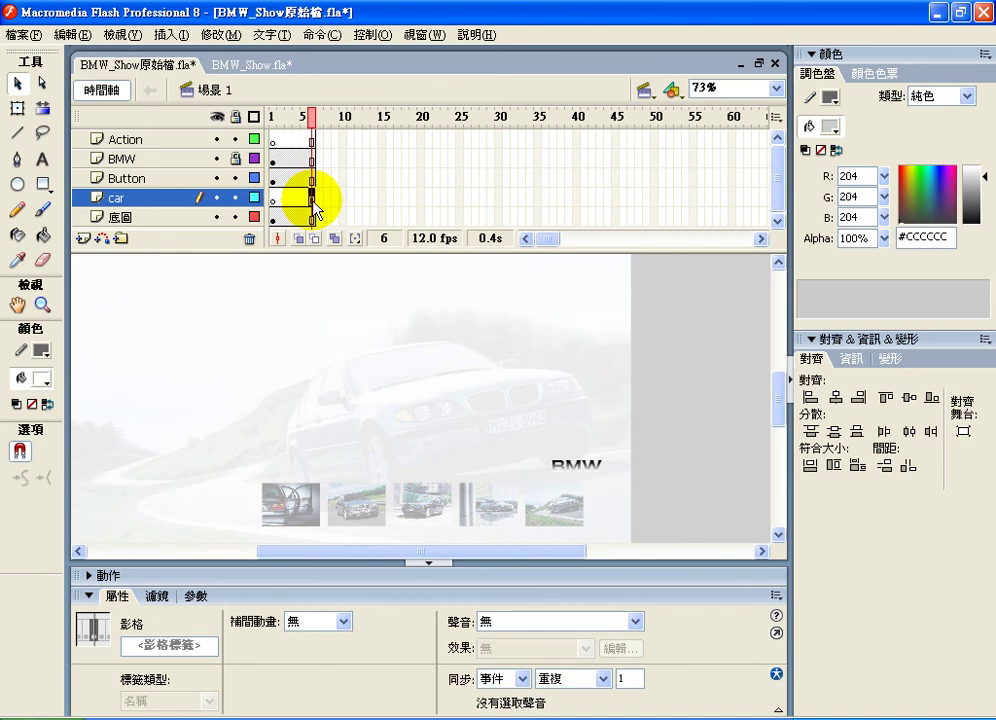
left_click(273, 203)
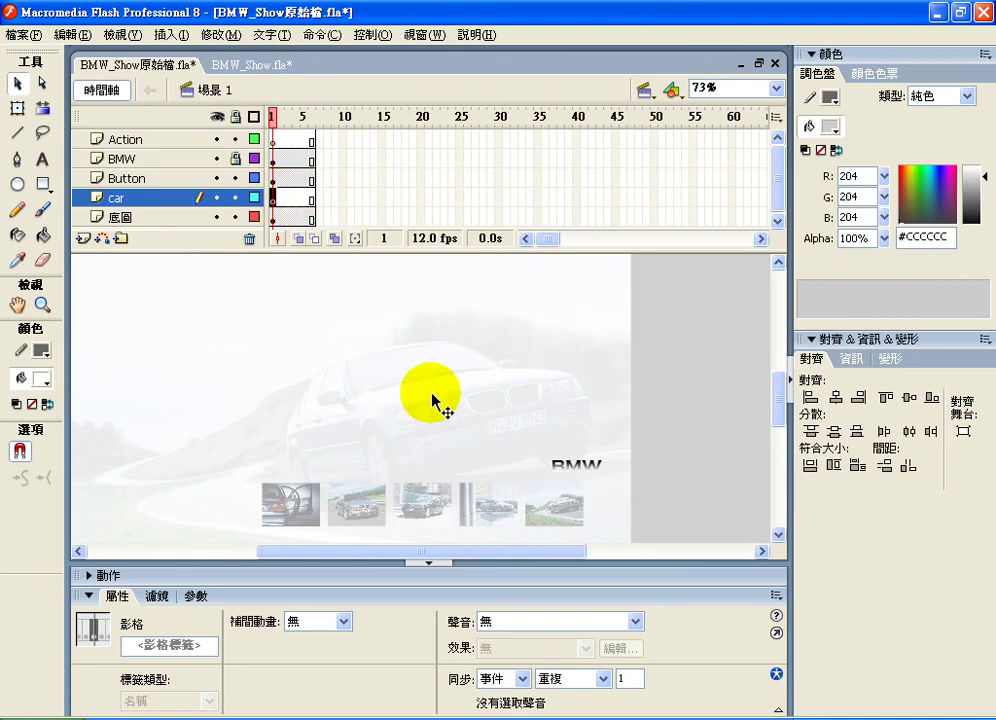
key("ctrl+Return")
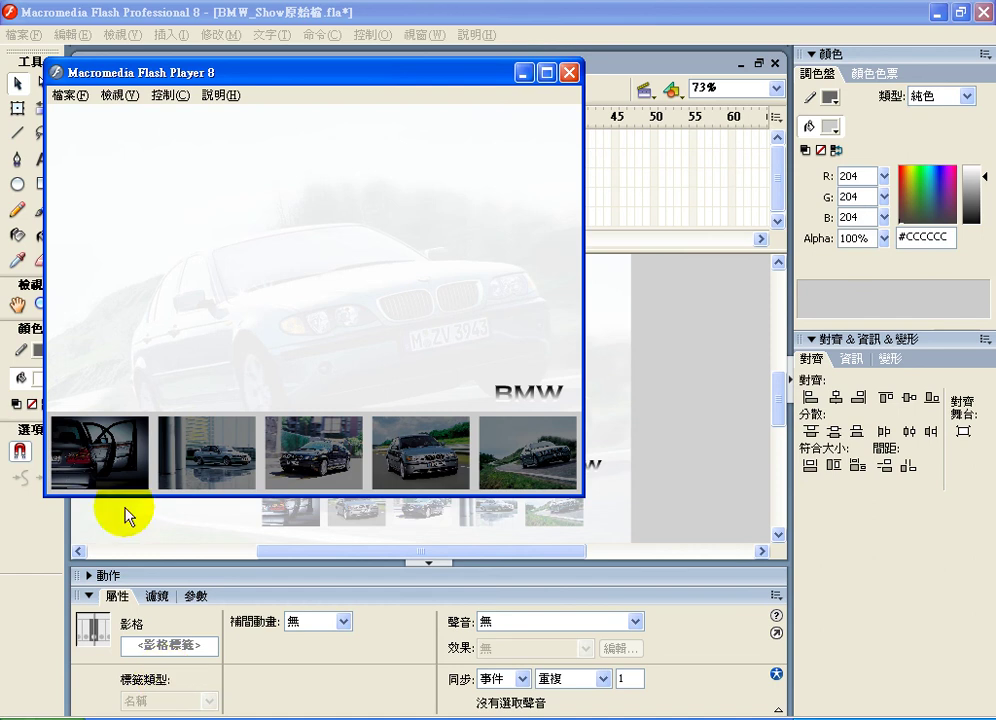
Check how the first two thumbnails switch the large image in the finished sample show, and close the player
left_click(115, 440)
left_click(195, 430)
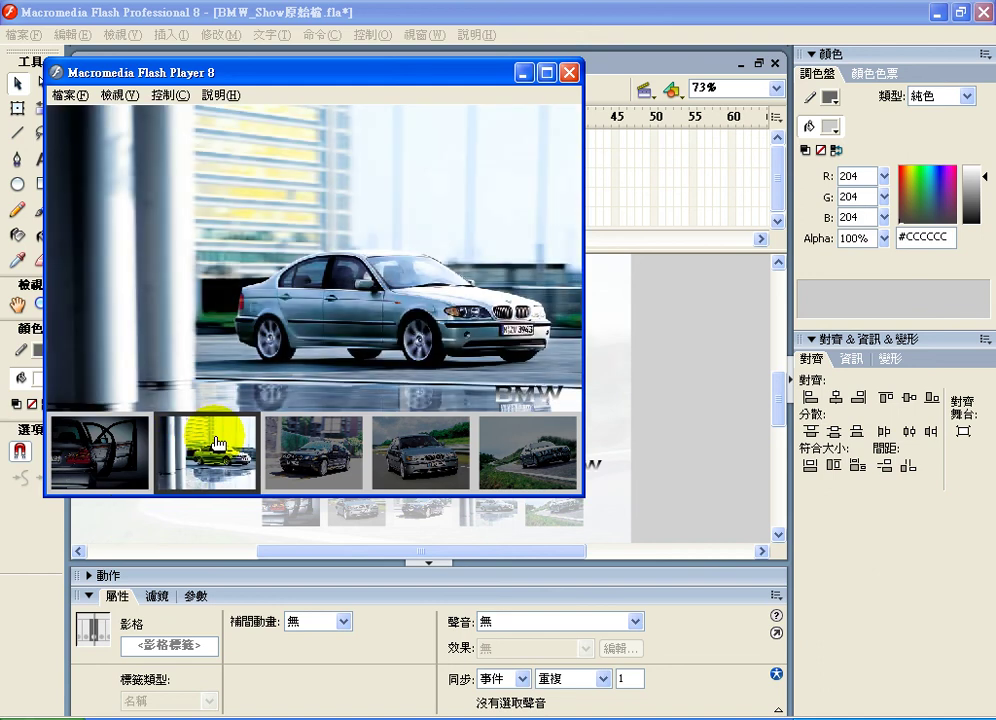
left_click(569, 72)
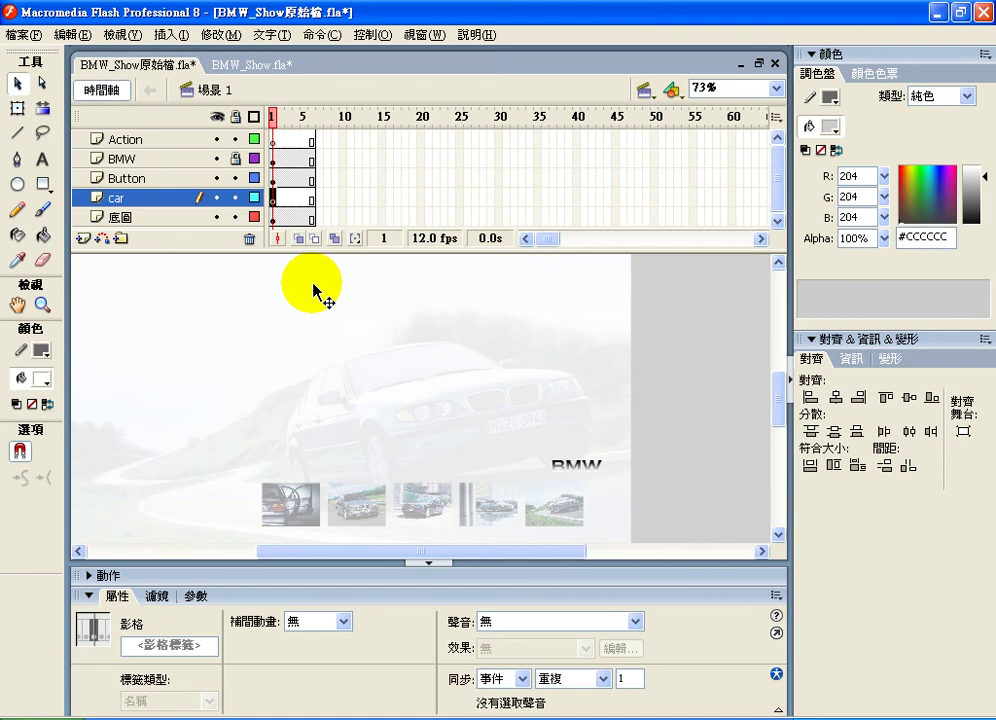
Hide the 底圖 layer and open the BMW_Show原始檔.fla library beside the stage
left_click(218, 216)
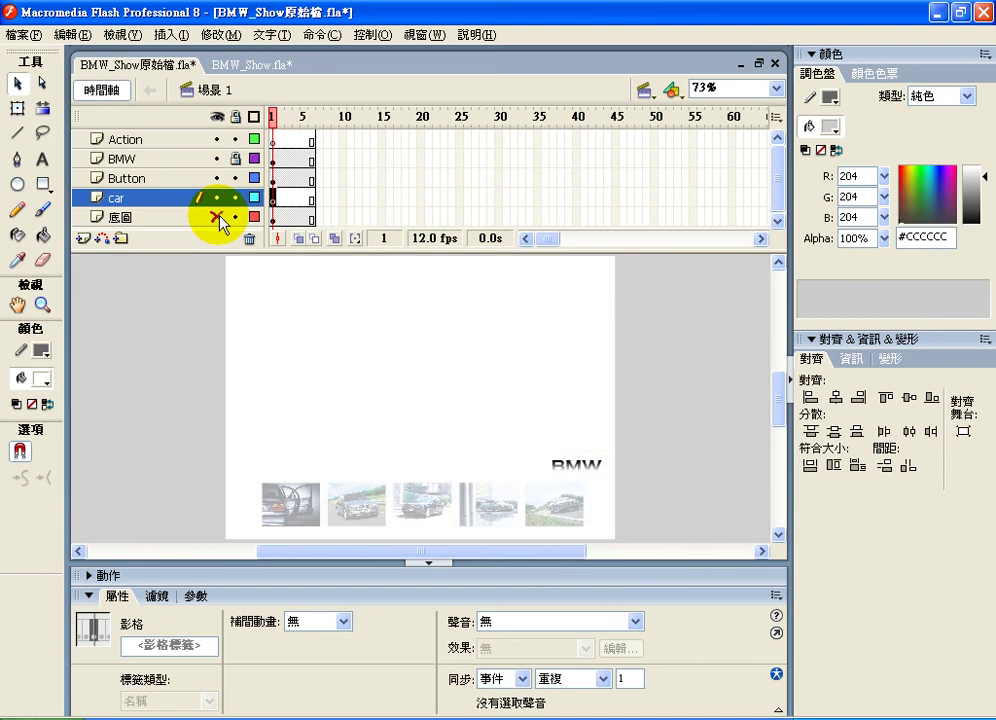
left_click(850, 340)
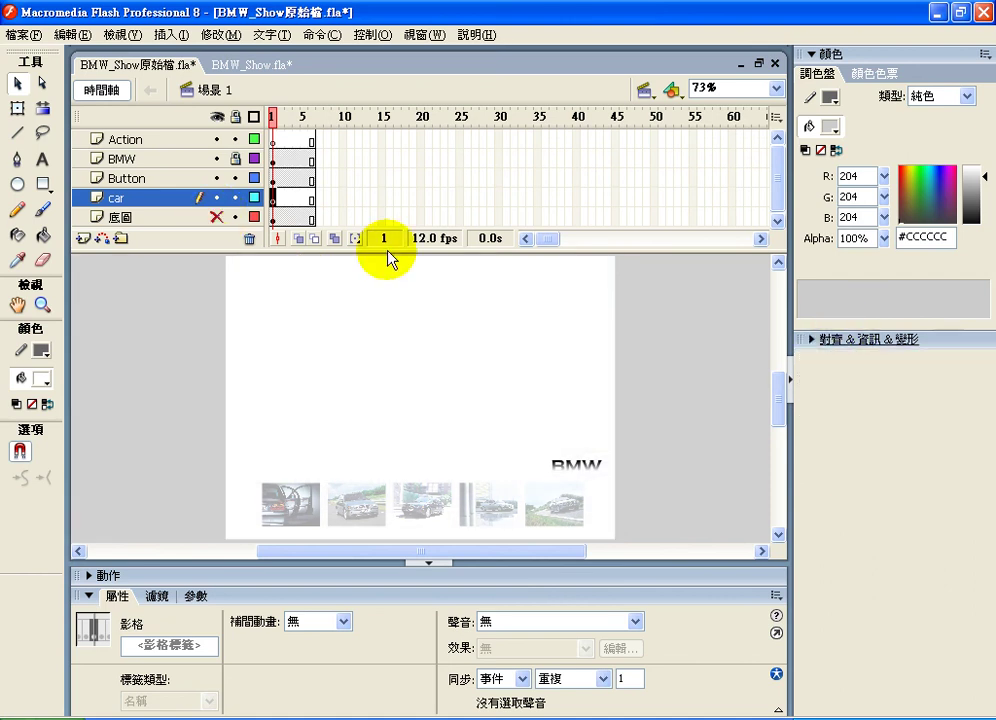
left_click(425, 35)
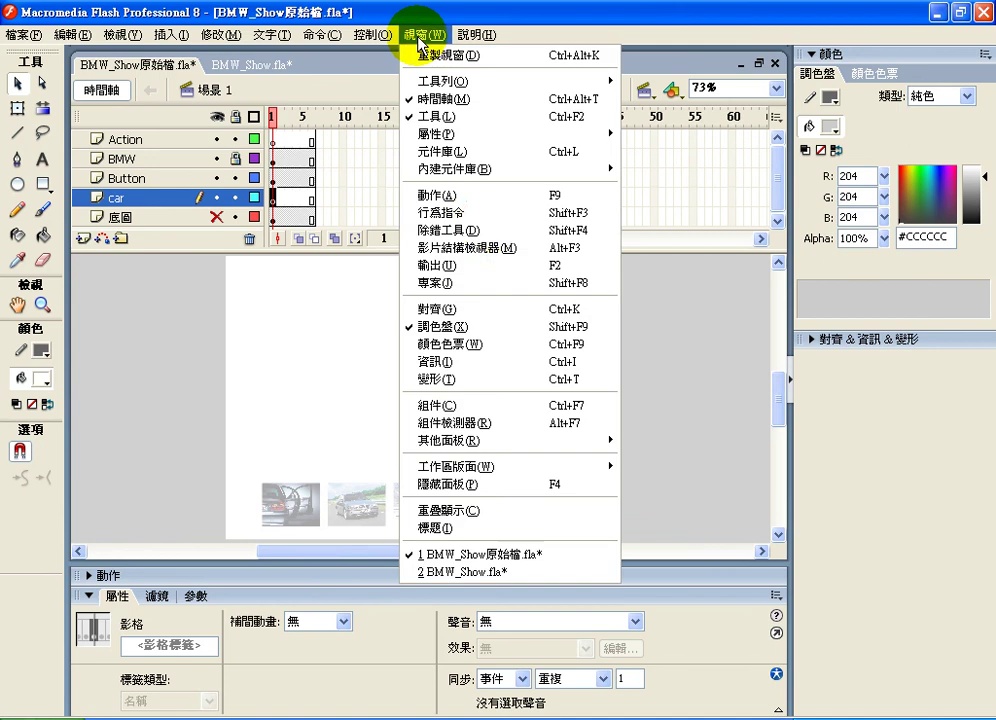
left_click(468, 158)
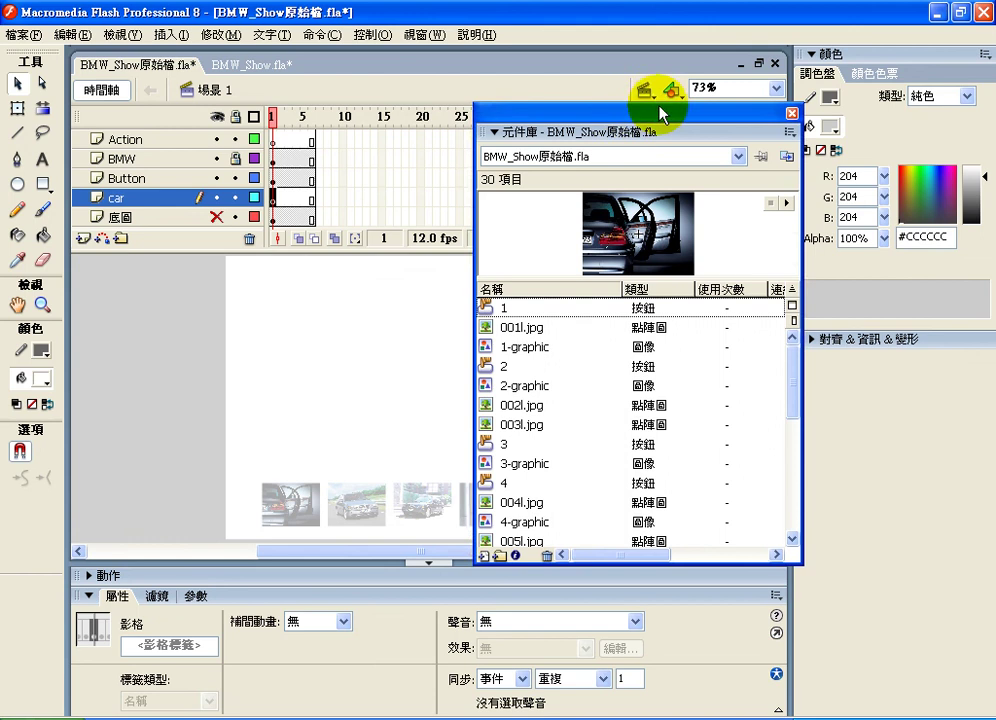
left_click(425, 34)
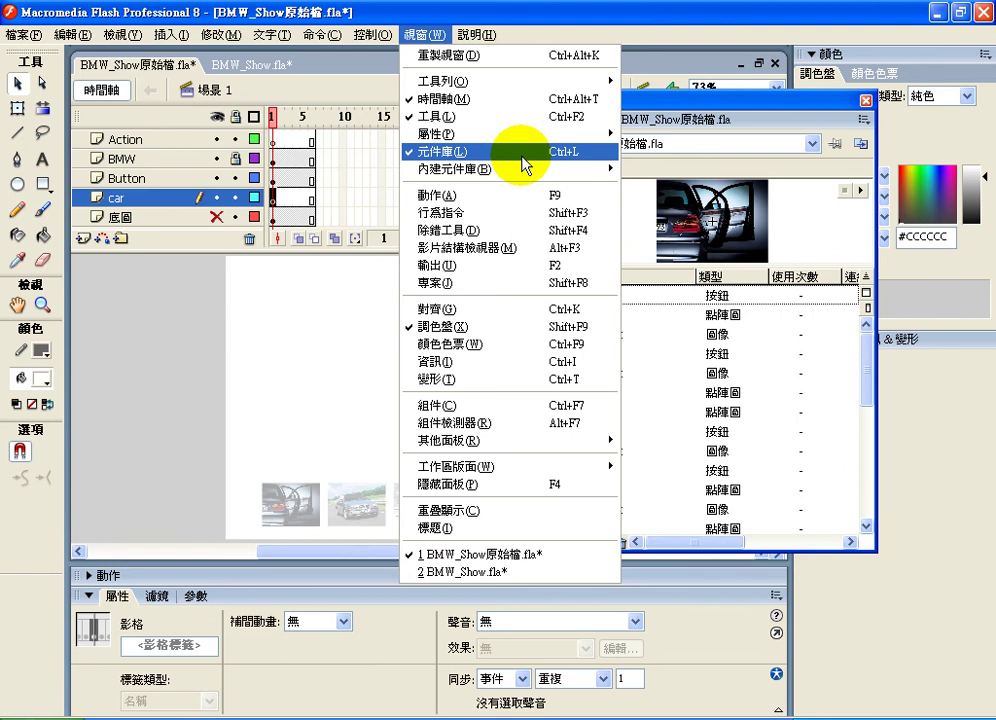
left_click(667, 93)
left_click_drag(605, 120, 693, 107)
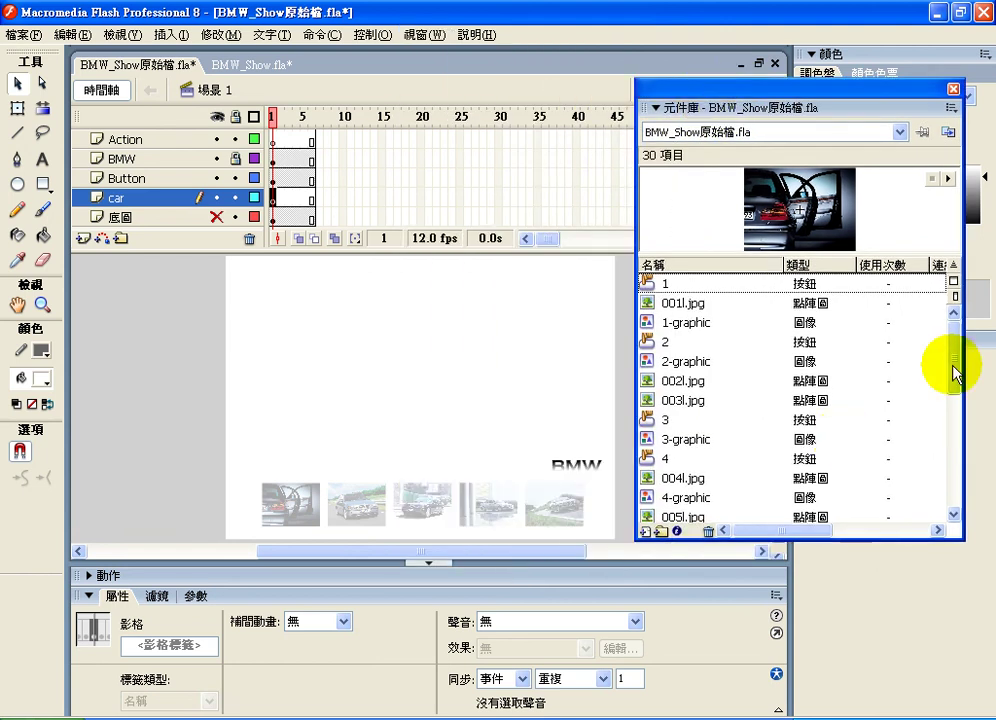
Preview the 001l.jpg bitmap and compare it with the large images of the first three thumbnails in the sample show
left_click(667, 310)
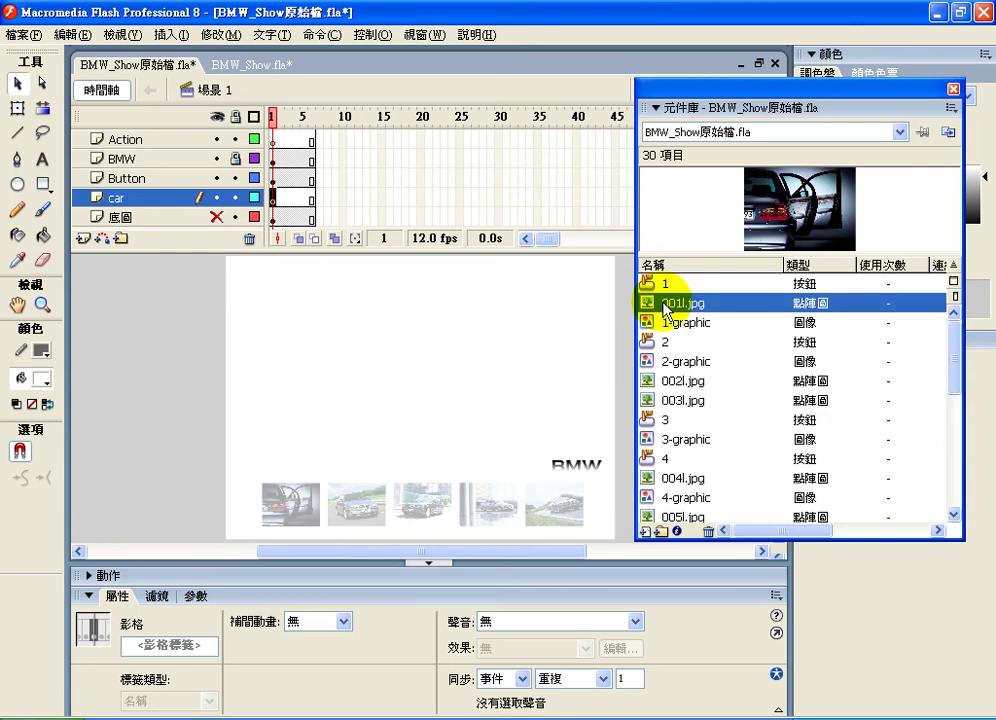
key("ctrl+Return")
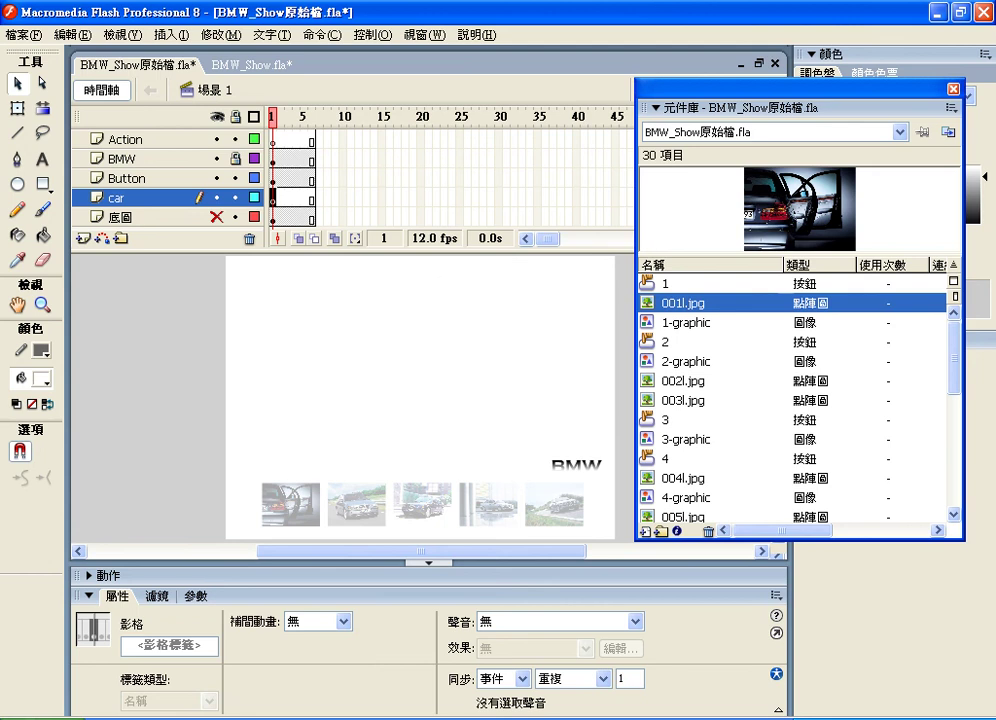
left_click(135, 458)
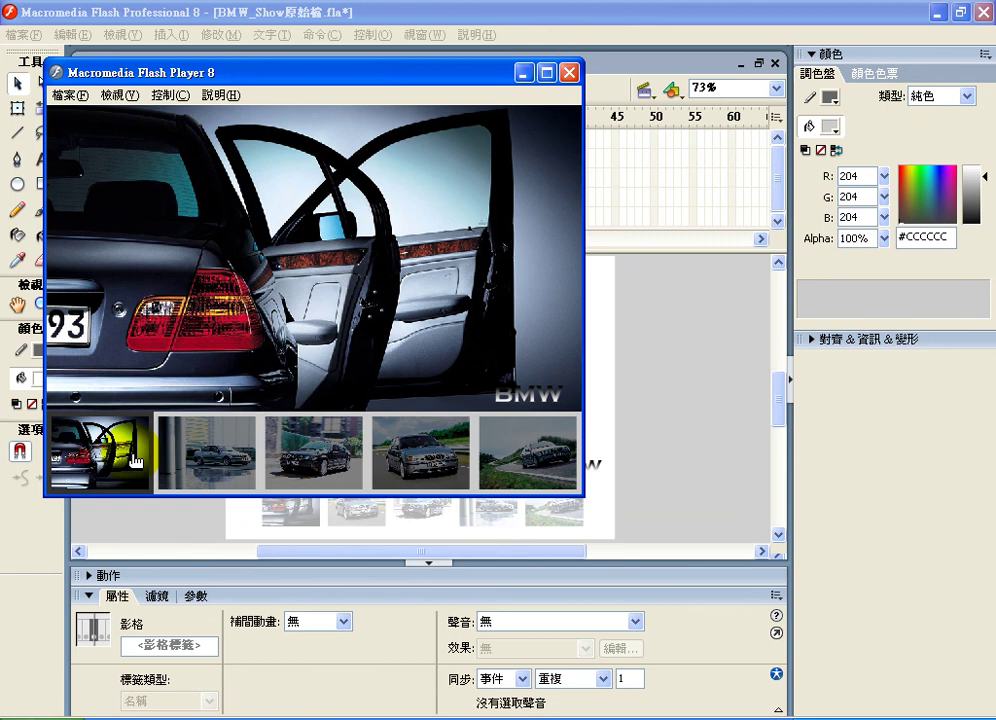
left_click(175, 462)
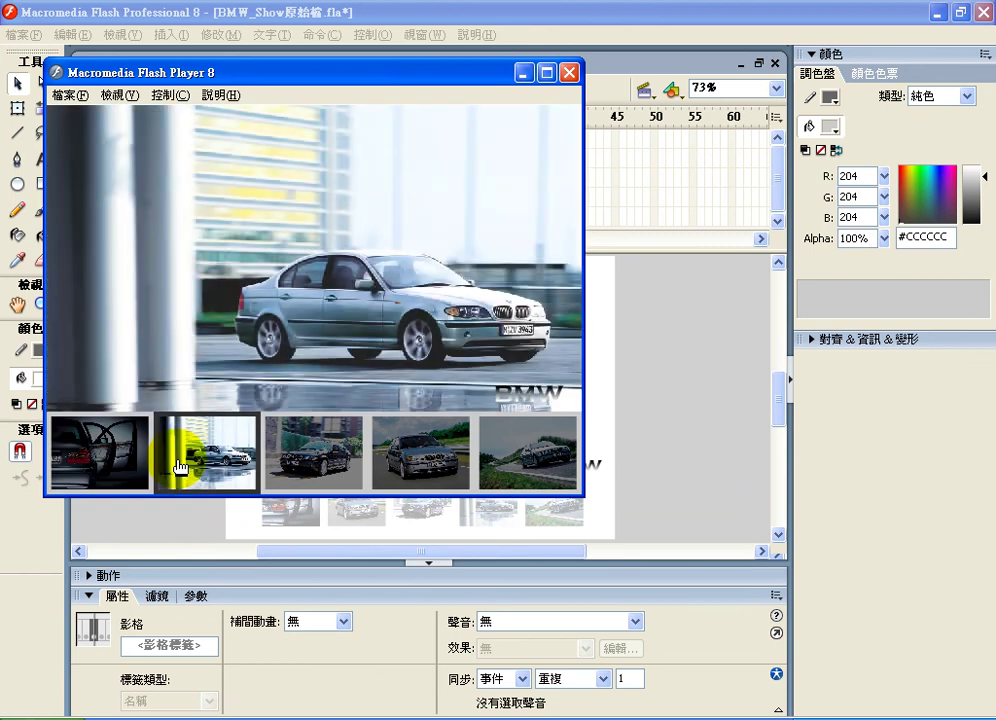
left_click(281, 463)
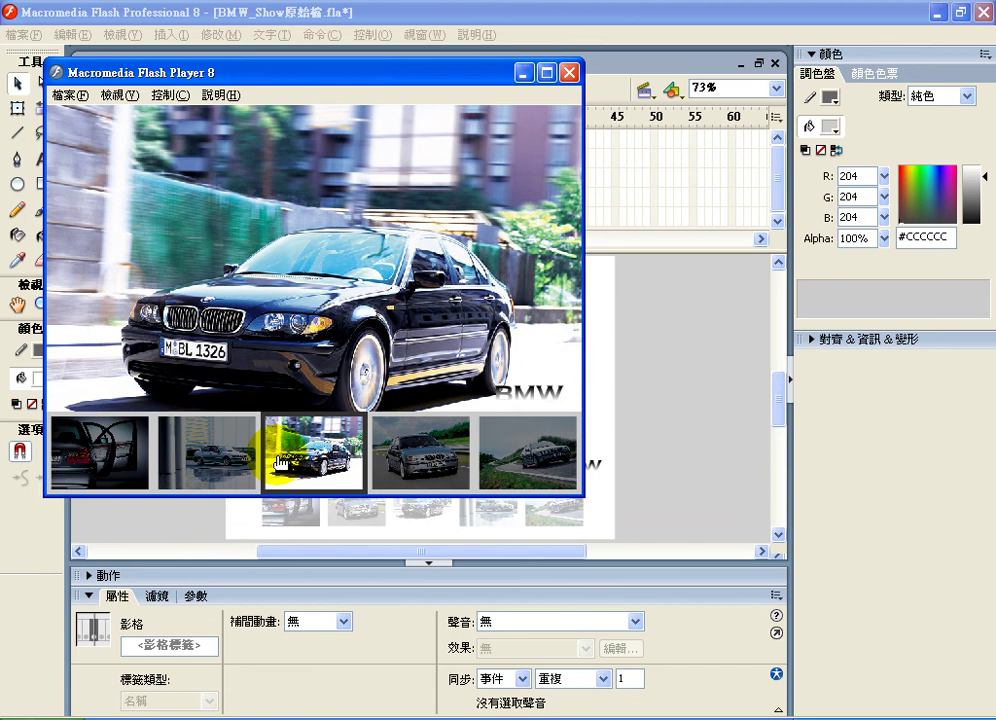
left_click(518, 78)
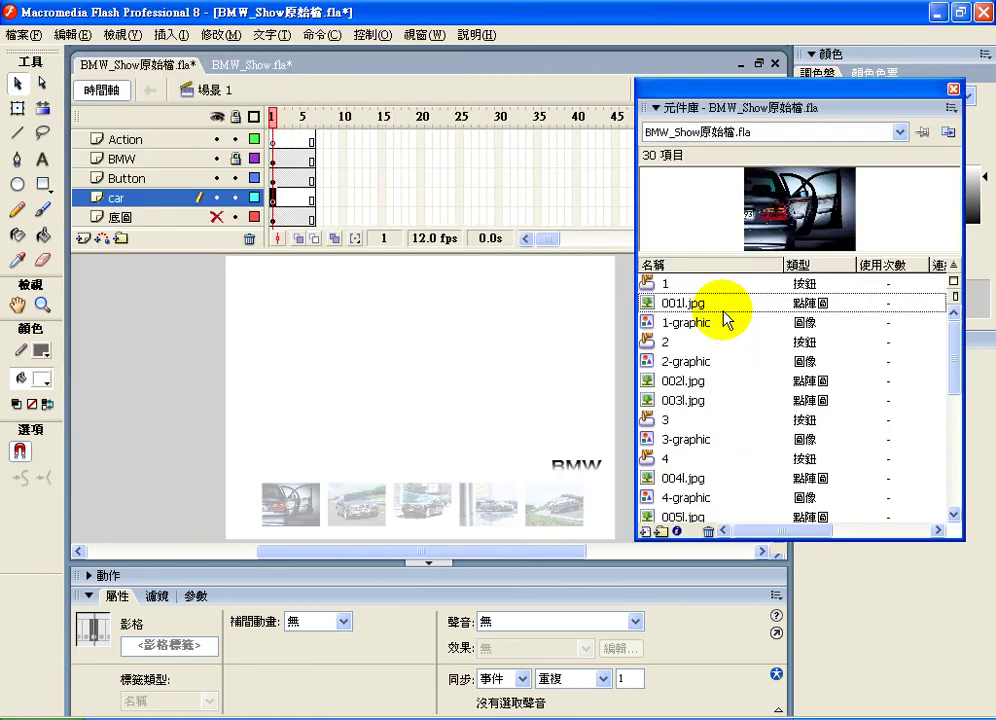
Try placing the 001l.jpg bitmap on the stage in the car layer, and delete it again
left_click(670, 303)
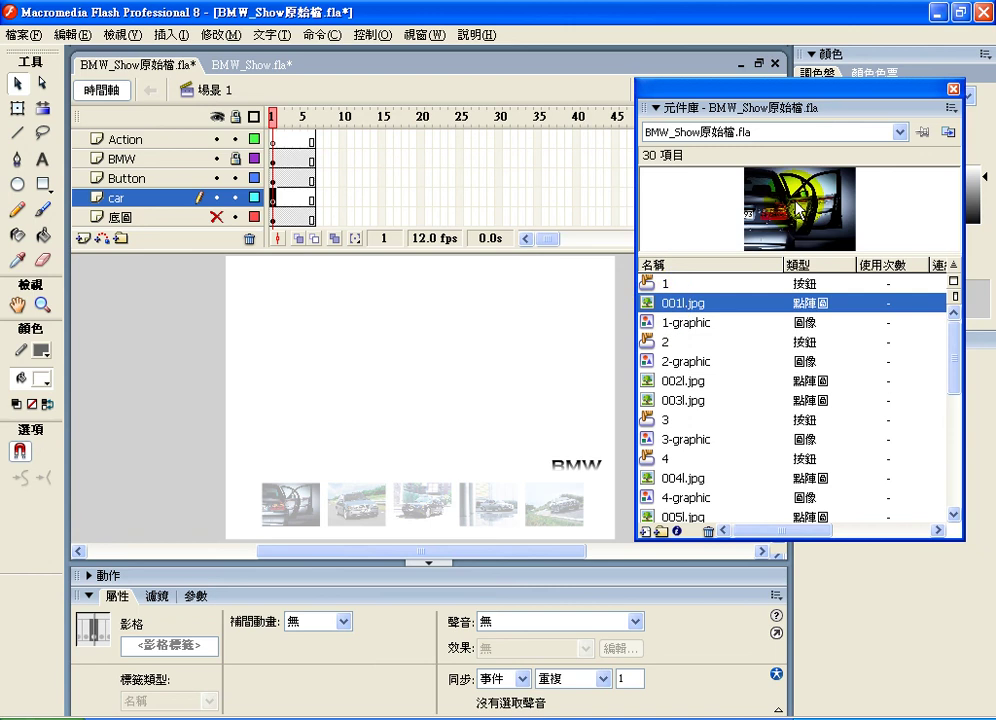
left_click_drag(800, 205, 453, 358)
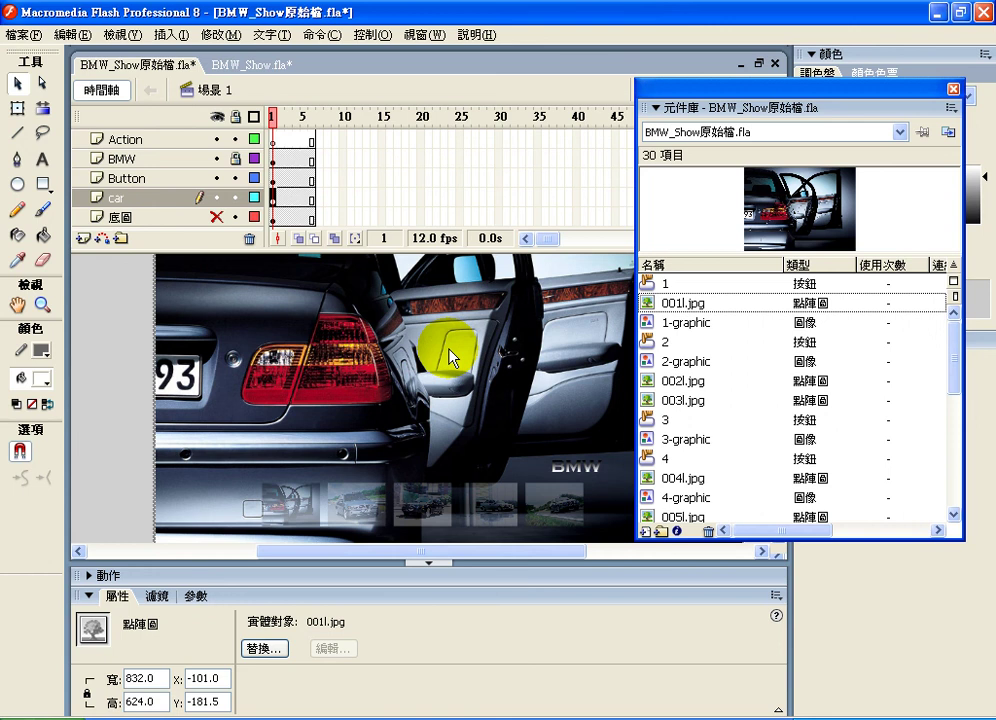
left_click_drag(818, 107, 880, 116)
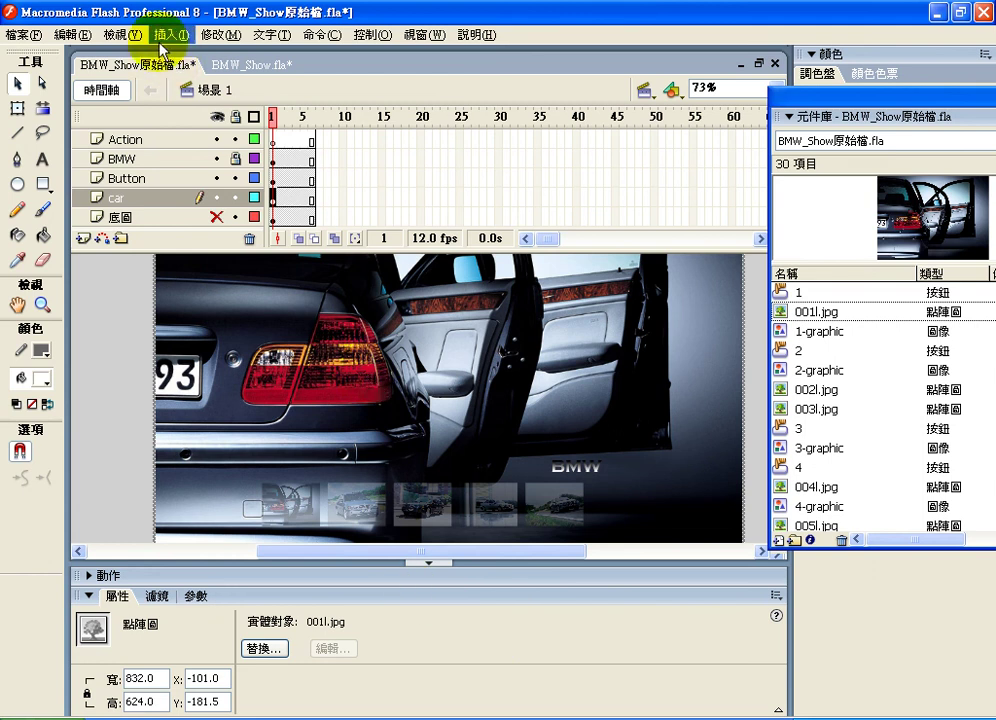
left_click(208, 38)
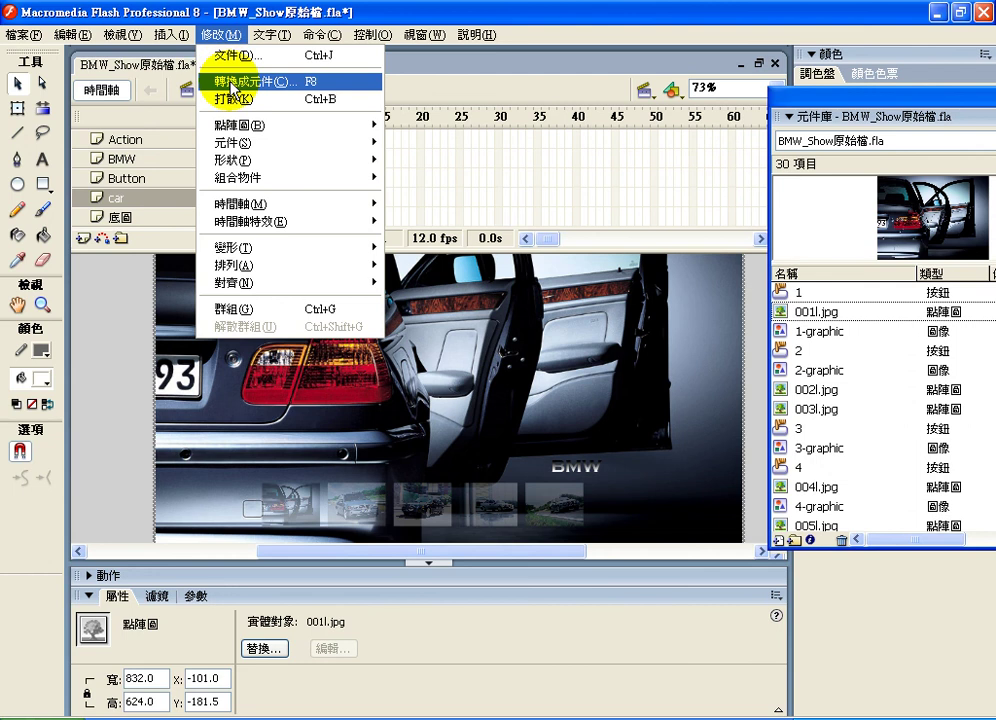
left_click(520, 395)
key("Delete")
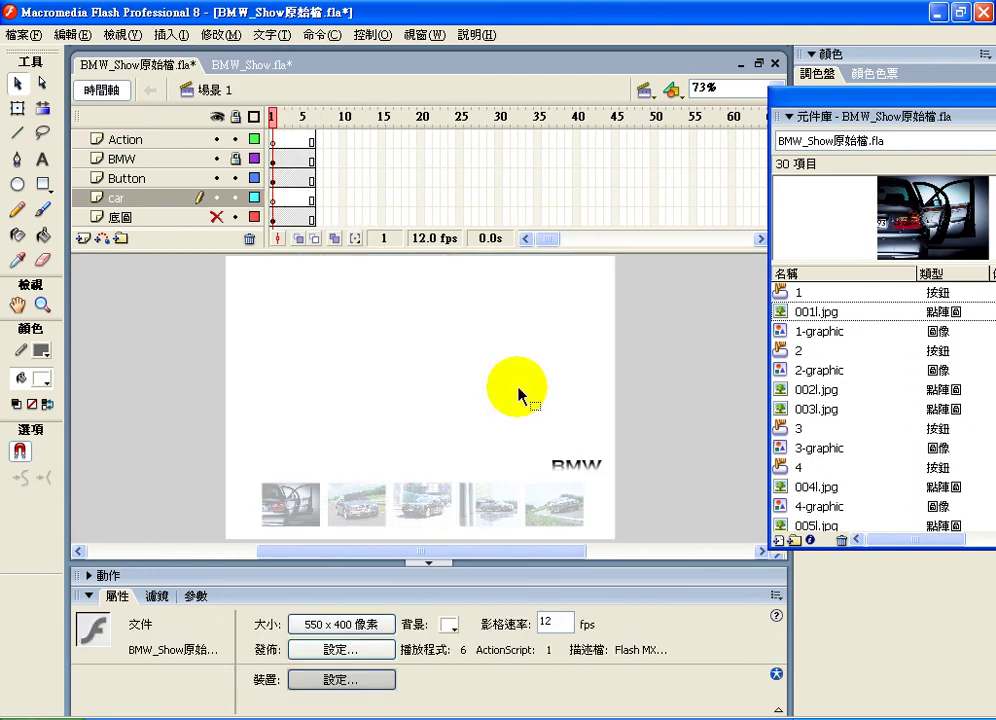
Place the 1-graphic symbol on the car layer, enlarge it to about 556 × 417 pixels and move it just above the thumbnails
left_click(791, 335)
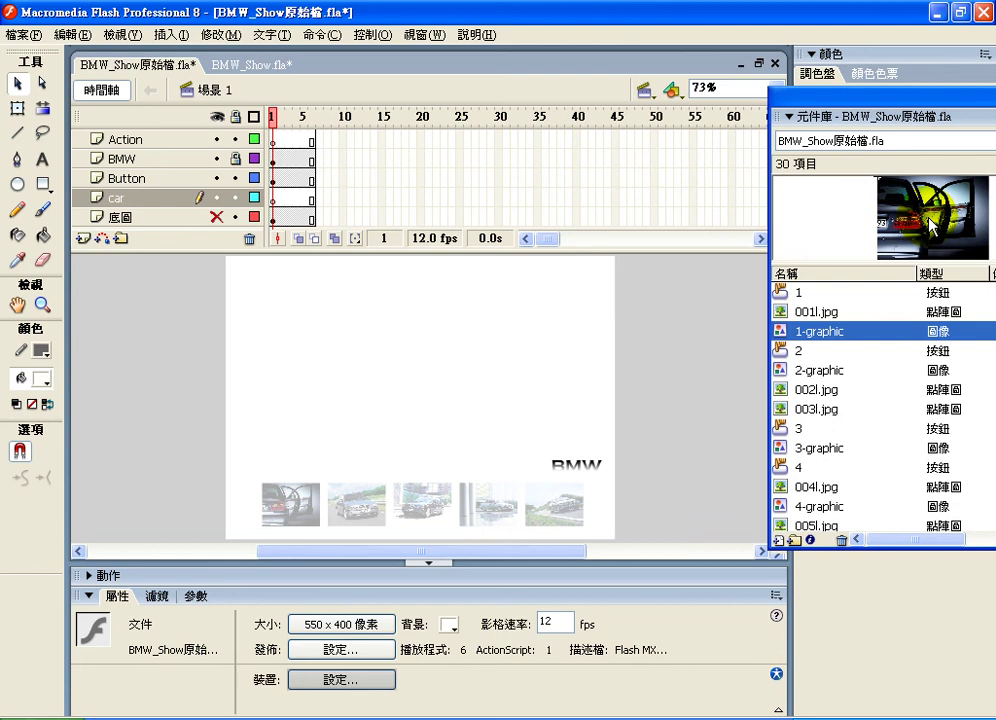
left_click_drag(929, 226, 425, 358)
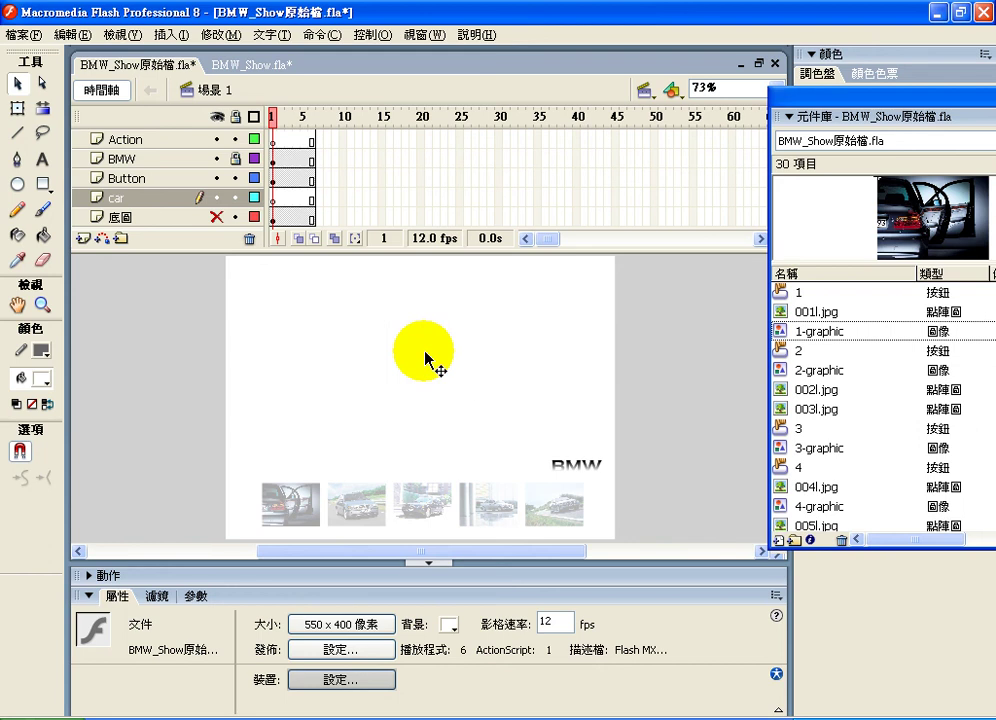
left_click(18, 110)
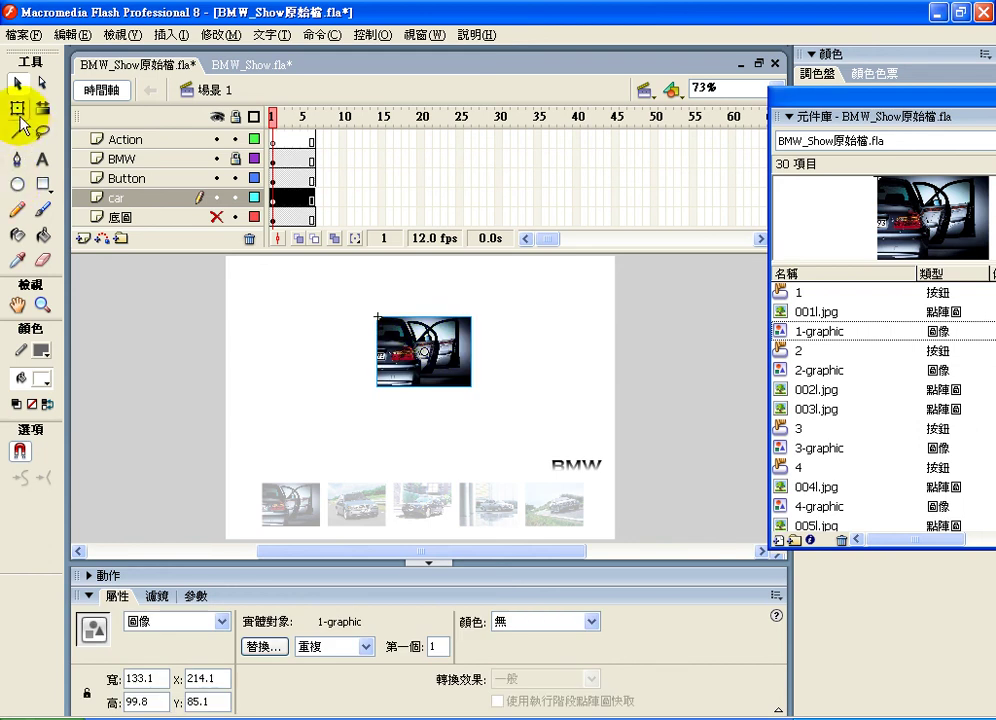
left_click(18, 110)
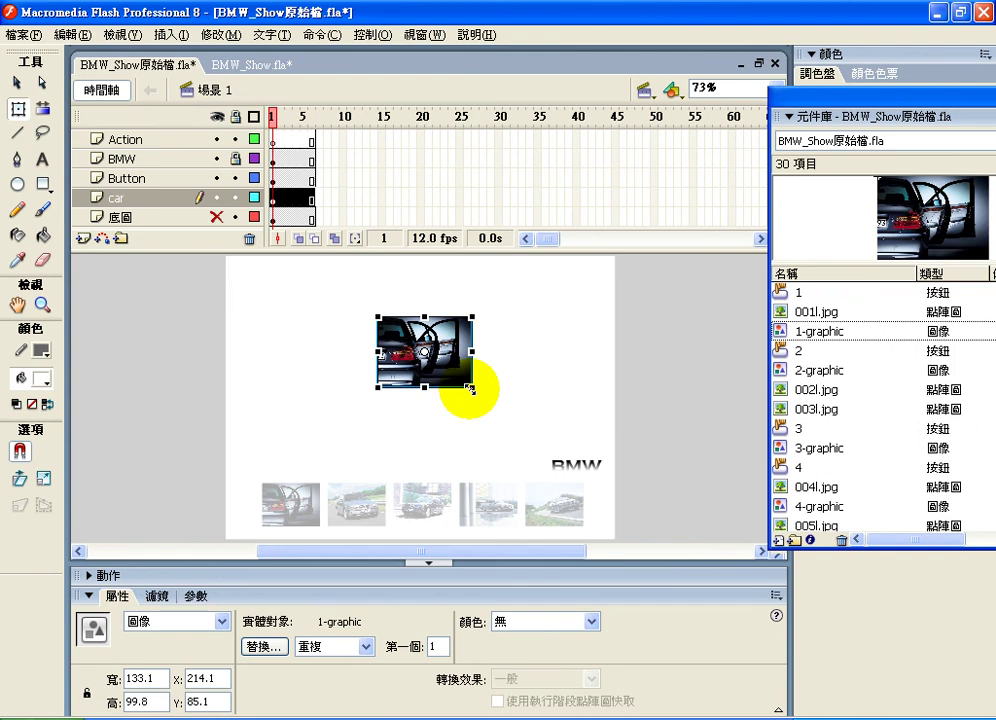
left_click_drag(471, 387, 622, 510)
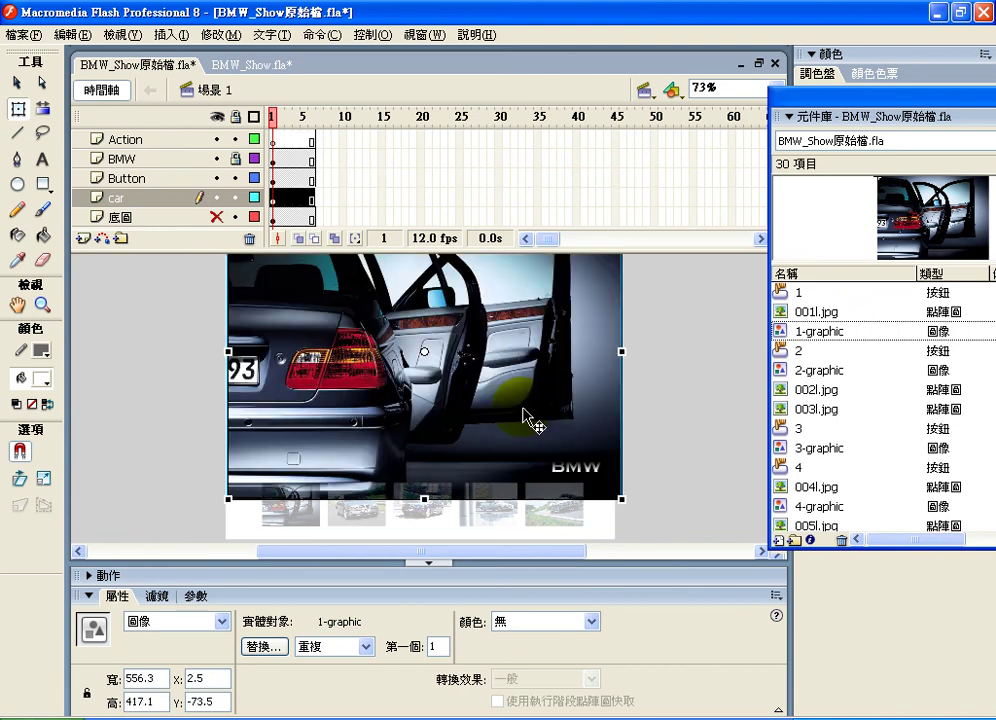
left_click_drag(523, 409, 518, 381)
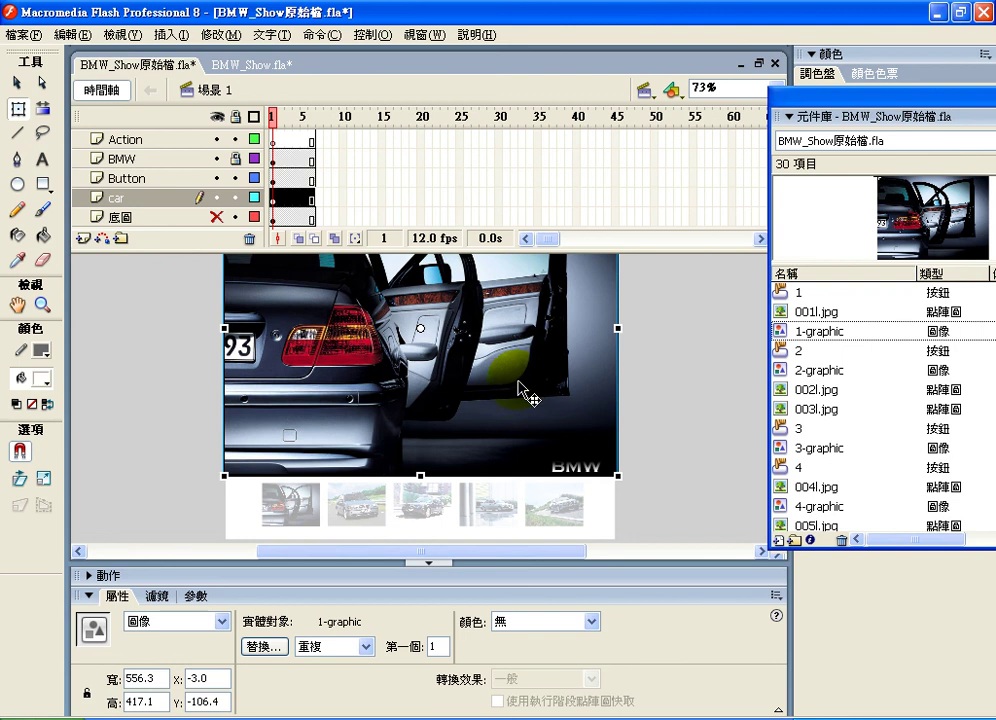
left_click(17, 83)
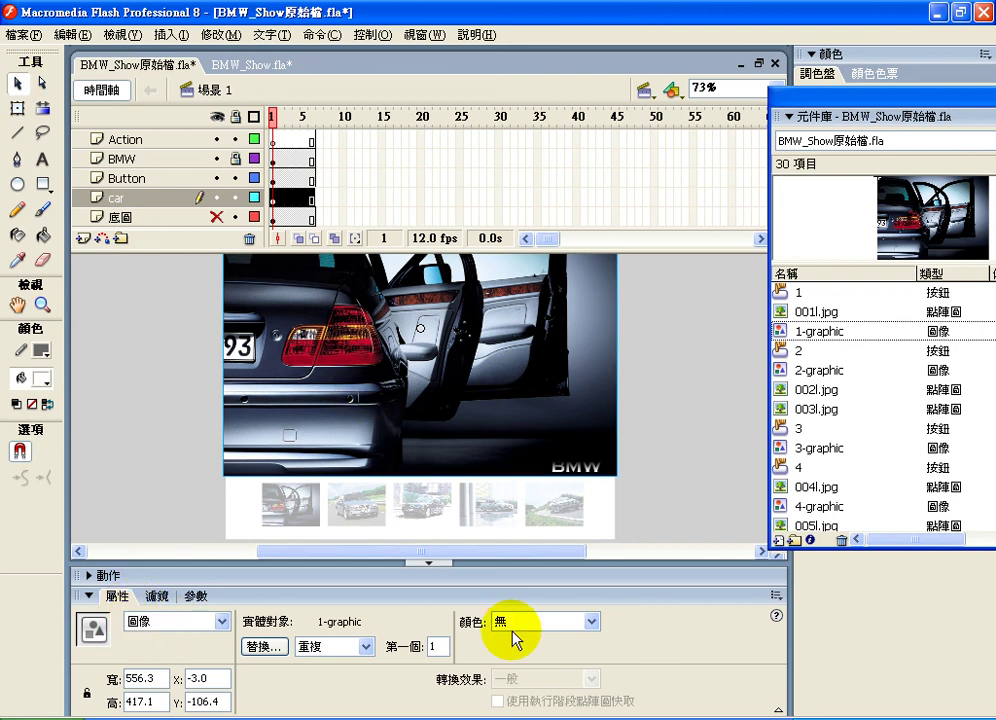
Go to frame 2 of the car layer and delete the enlarged 1-graphic image from the stage
left_click(281, 199)
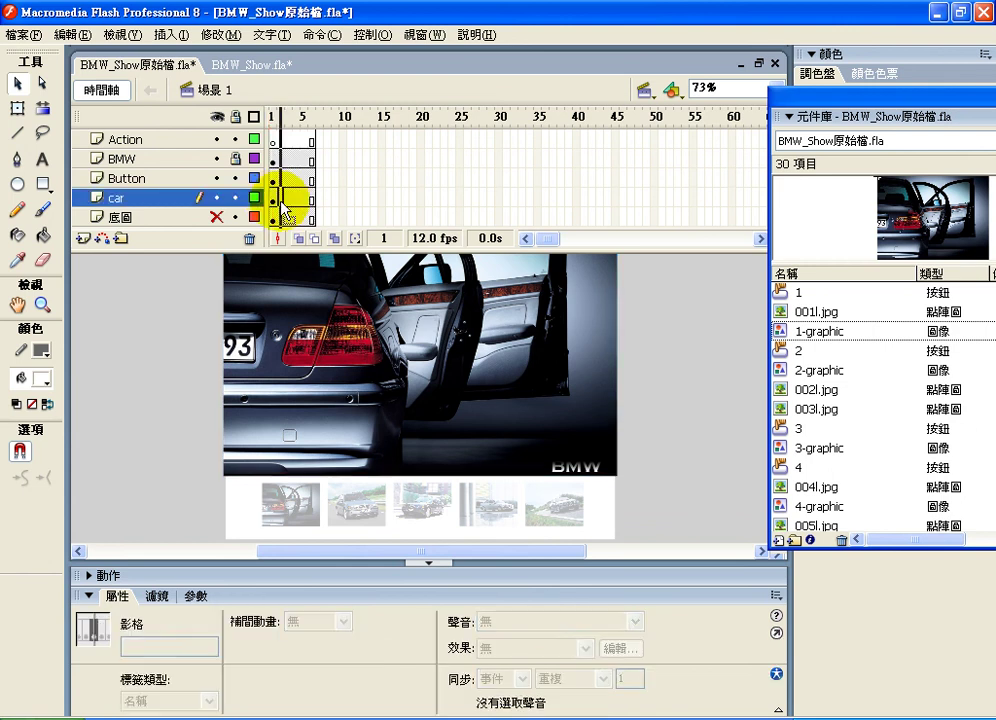
left_click(281, 200)
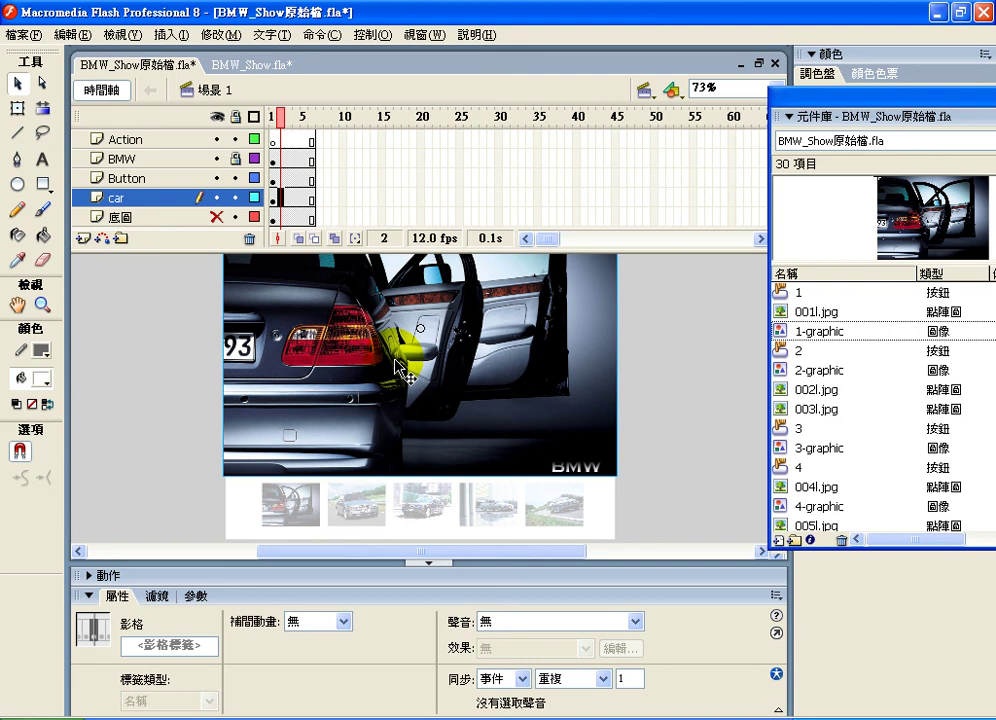
left_click(397, 366)
key("Delete")
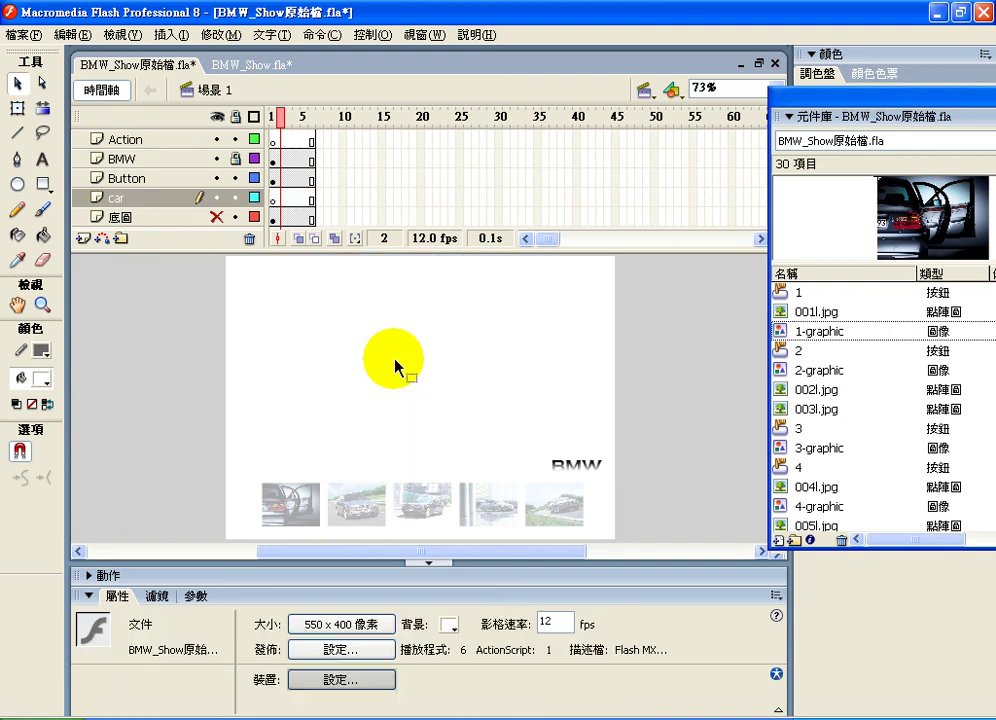
Create a new movie clip symbol named c1-m
left_click(170, 35)
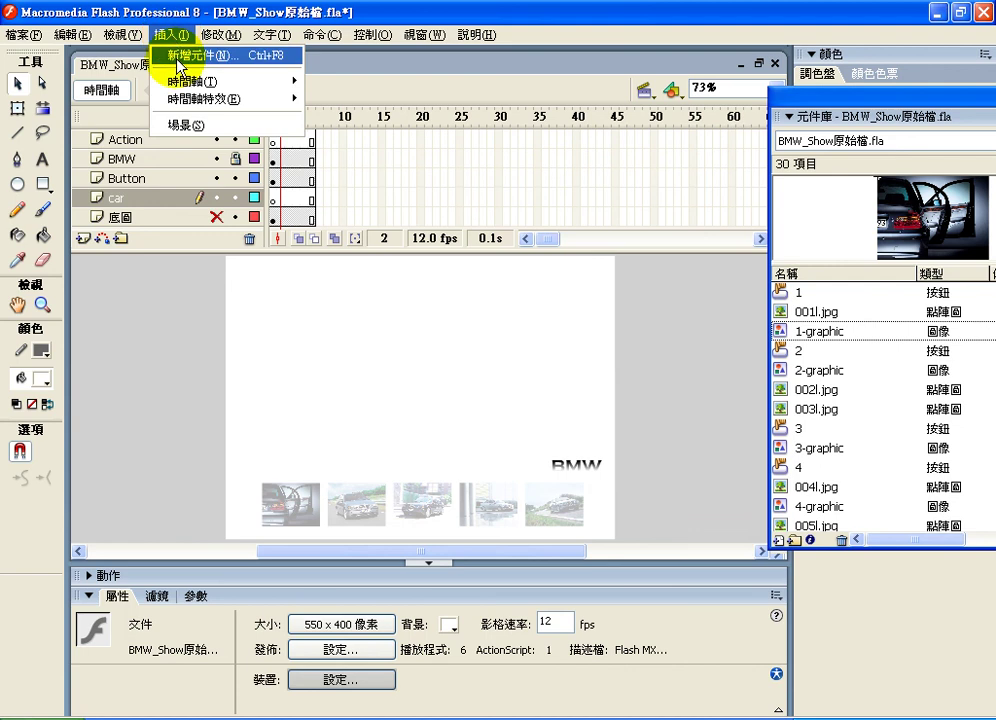
left_click(178, 56)
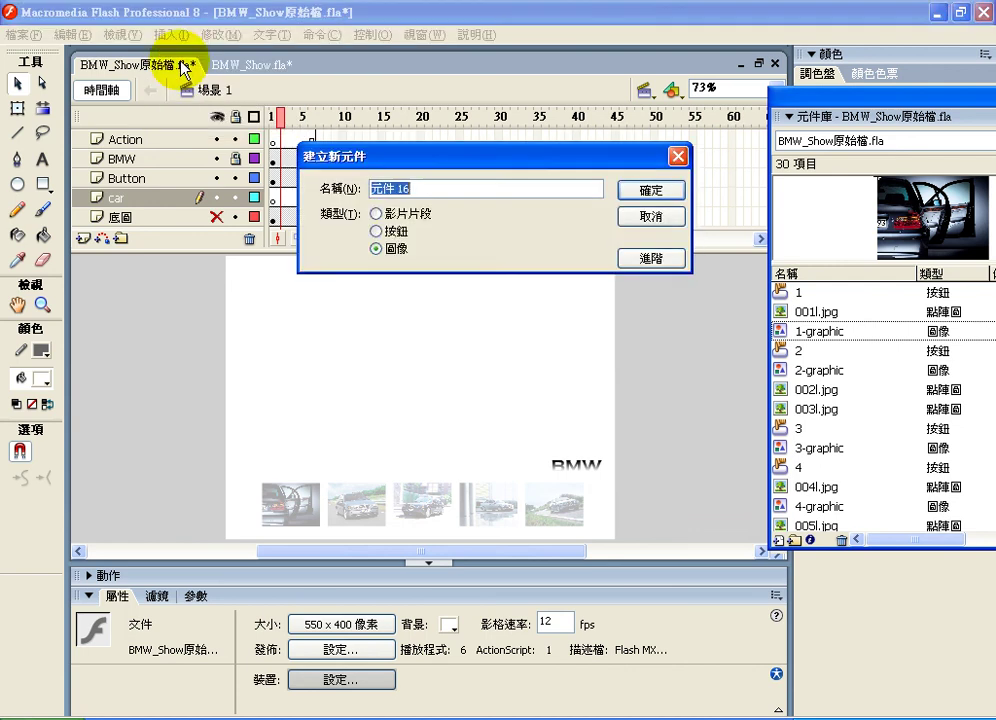
left_click(376, 213)
left_click_drag(416, 190, 270, 186)
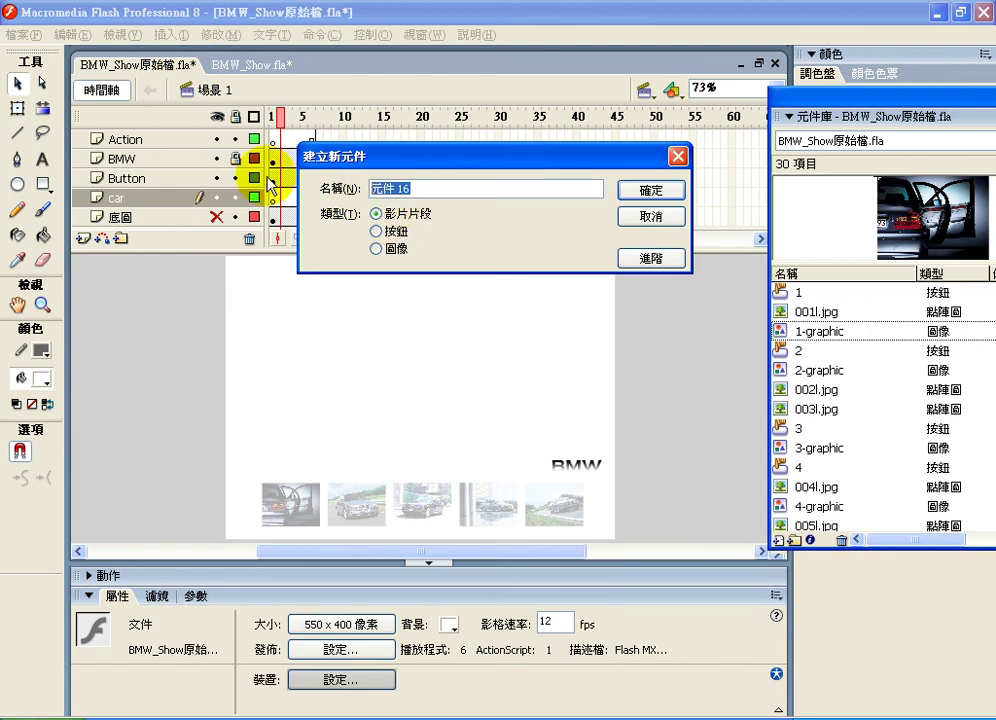
type("c1")
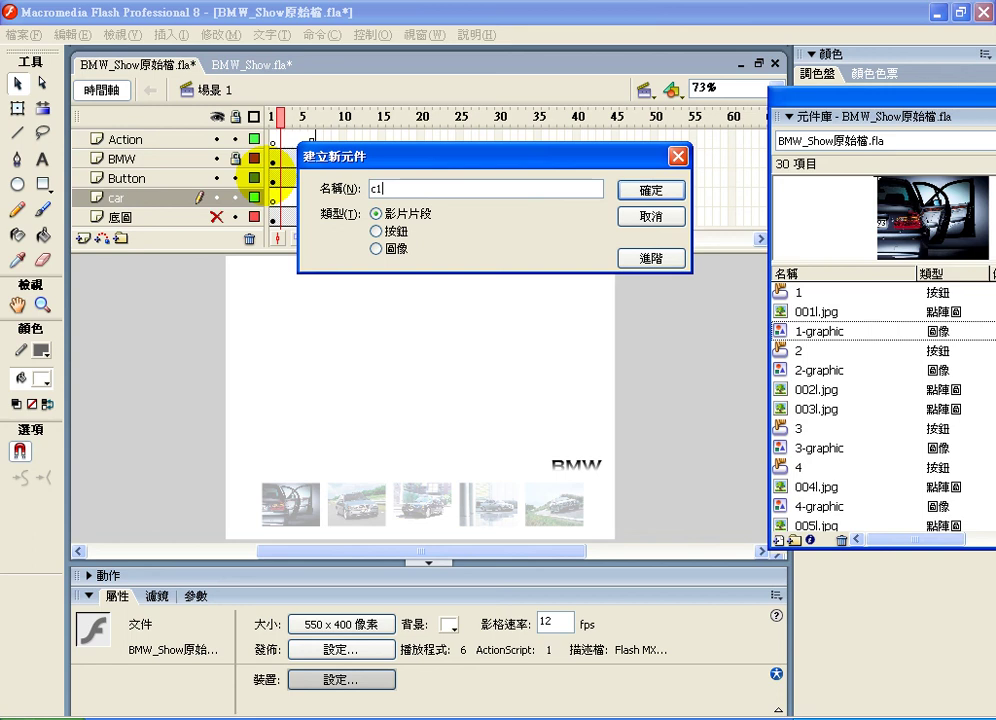
type("-m")
left_click(649, 190)
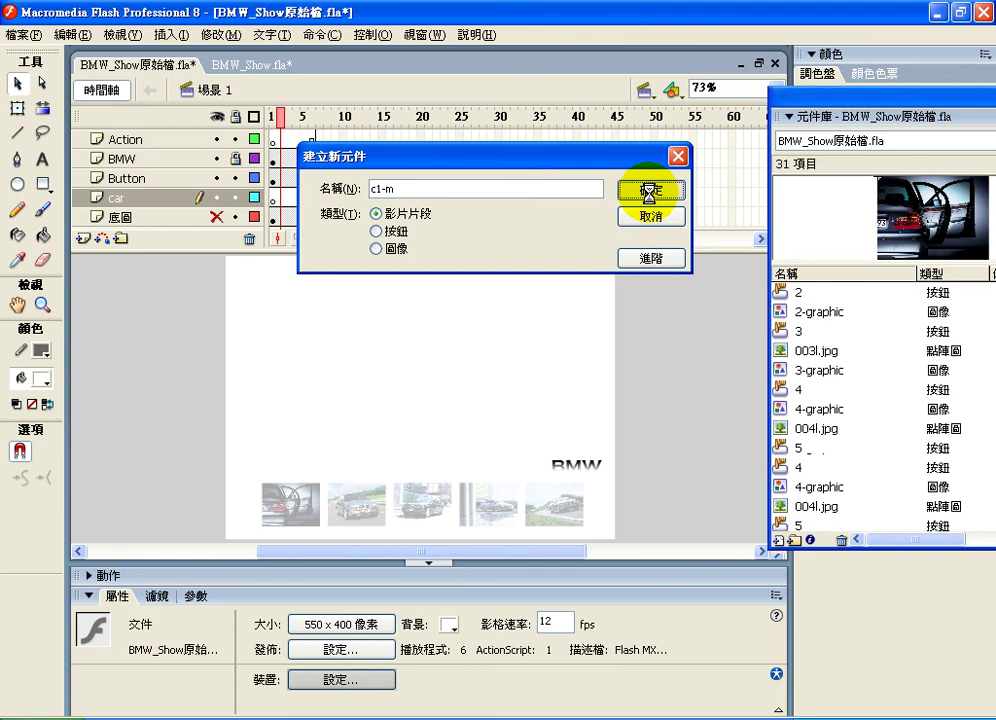
Place the 1-graphic symbol at the centre point of the c1-m movie clip
left_click(796, 372)
left_click(800, 348)
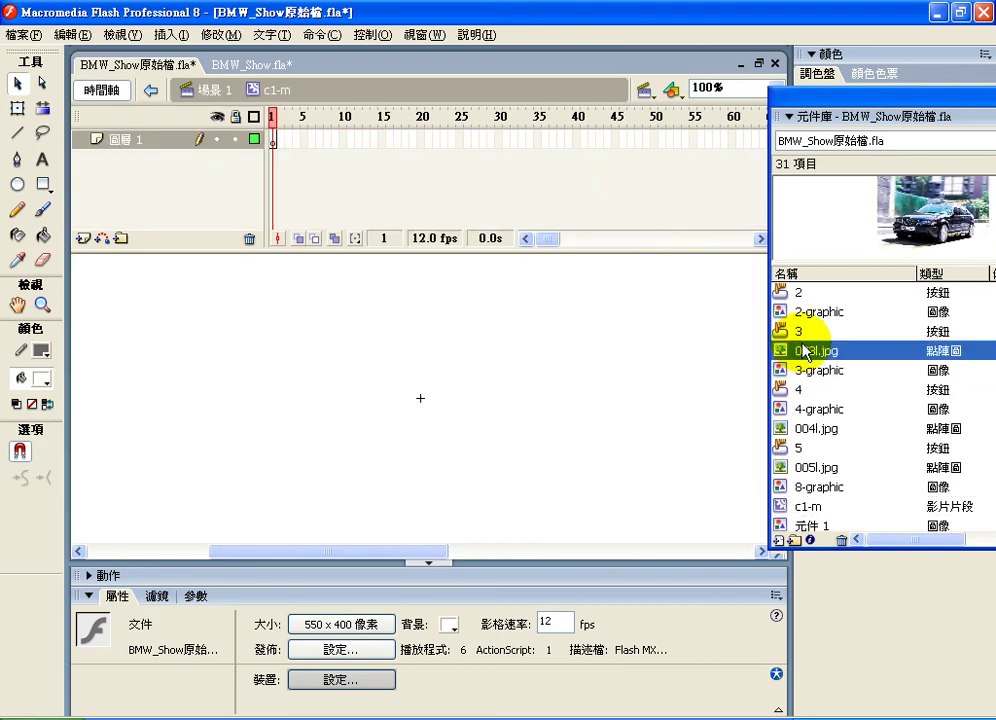
scroll(800, 325, "up", 2)
left_click_drag(800, 313, 421, 404)
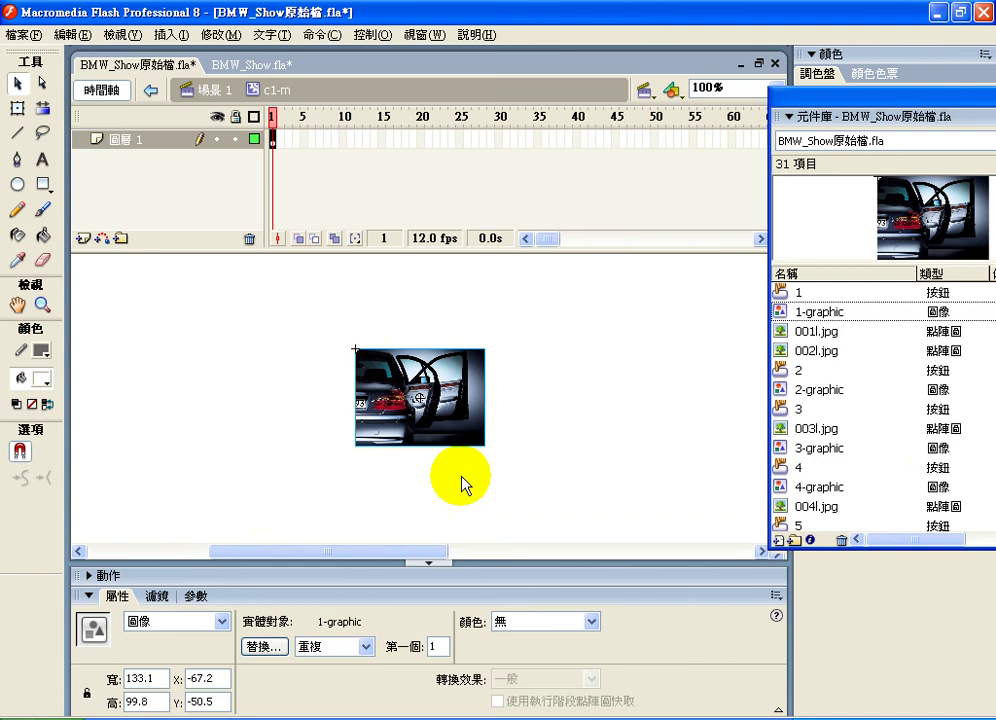
left_click(792, 318)
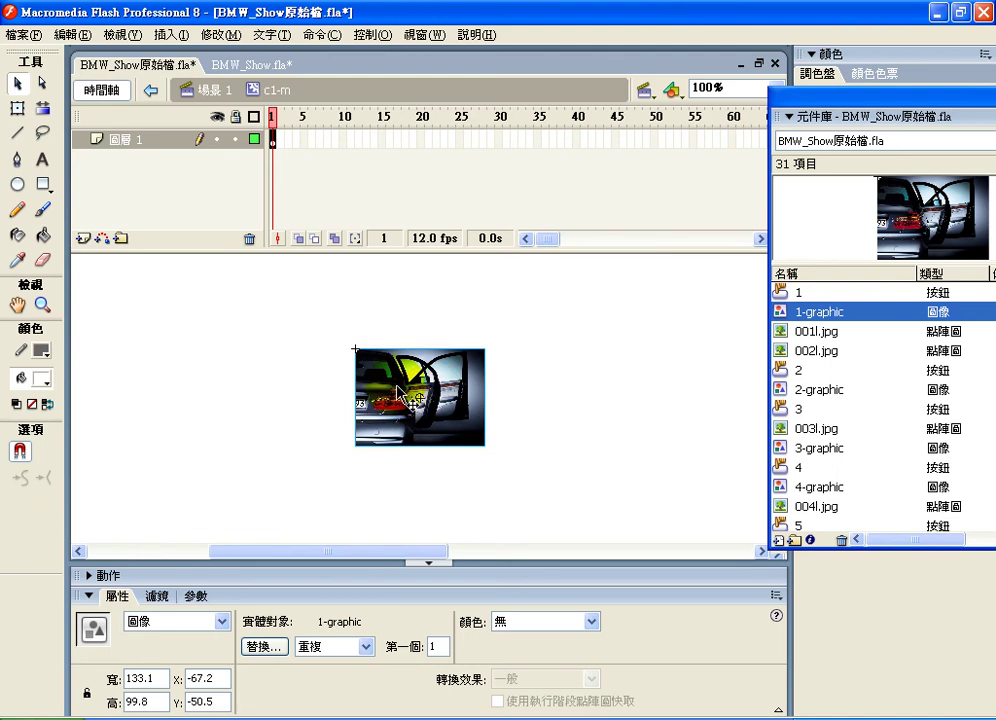
Insert a keyframe at frame 20 of 圖層 1 and apply a motion tween between frames 1 and 20
left_click(421, 142)
right_click(421, 142)
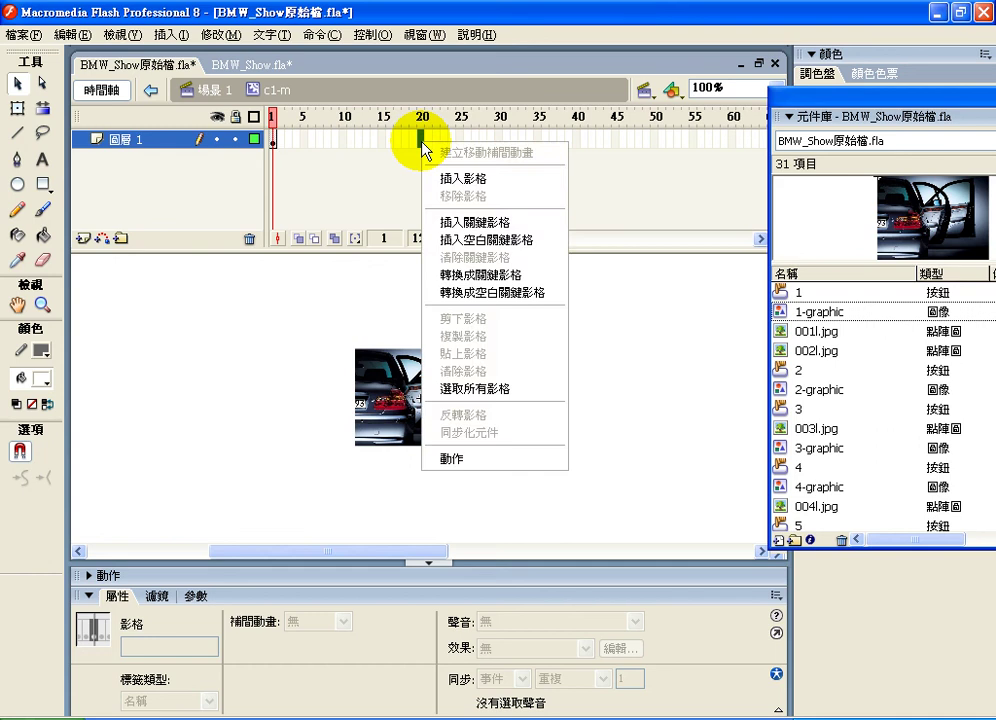
left_click(448, 222)
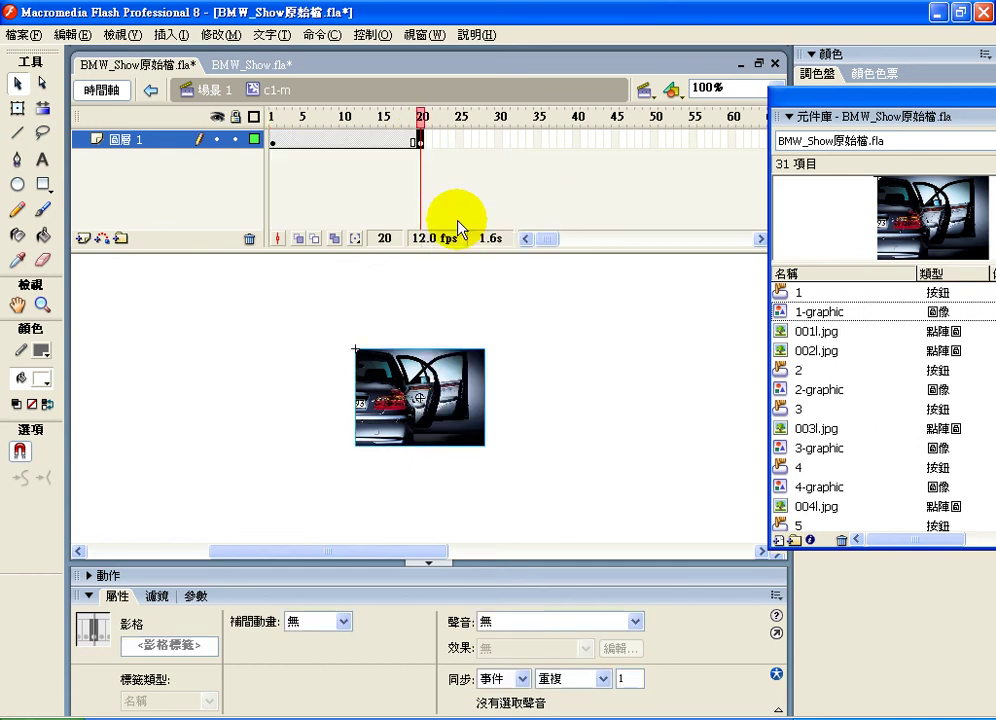
left_click(437, 446)
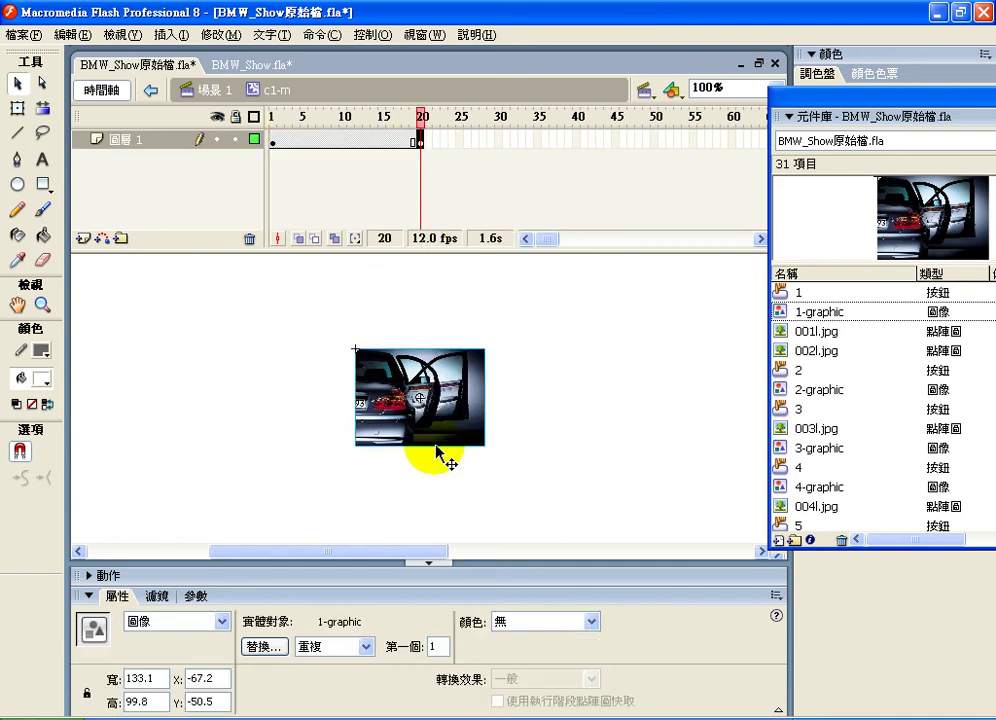
left_click(304, 140)
left_click(311, 621)
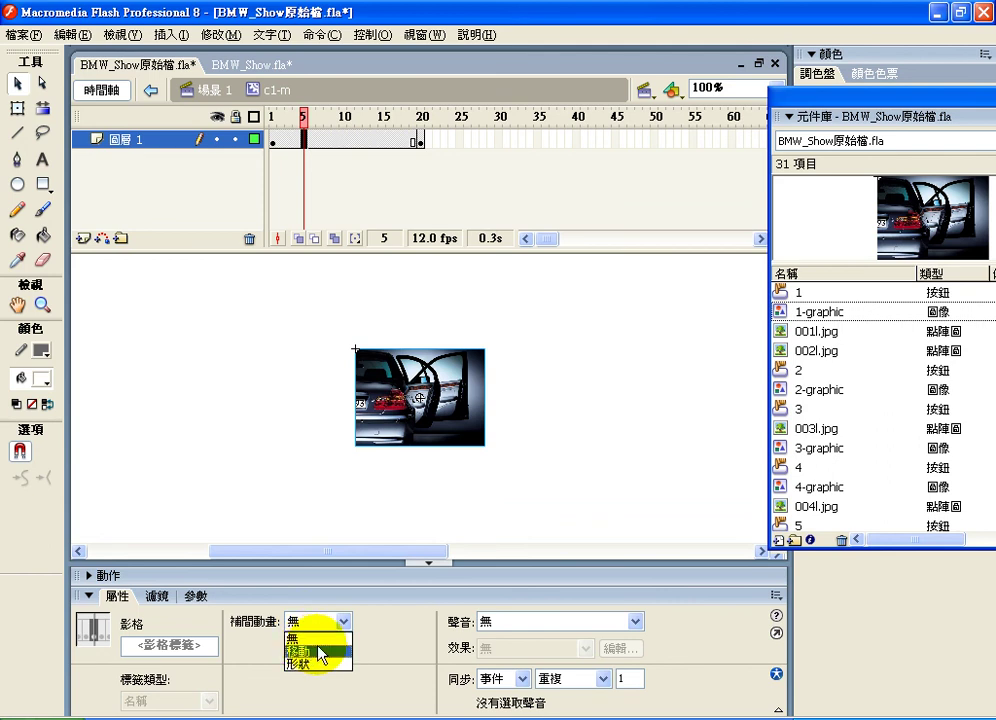
left_click(313, 650)
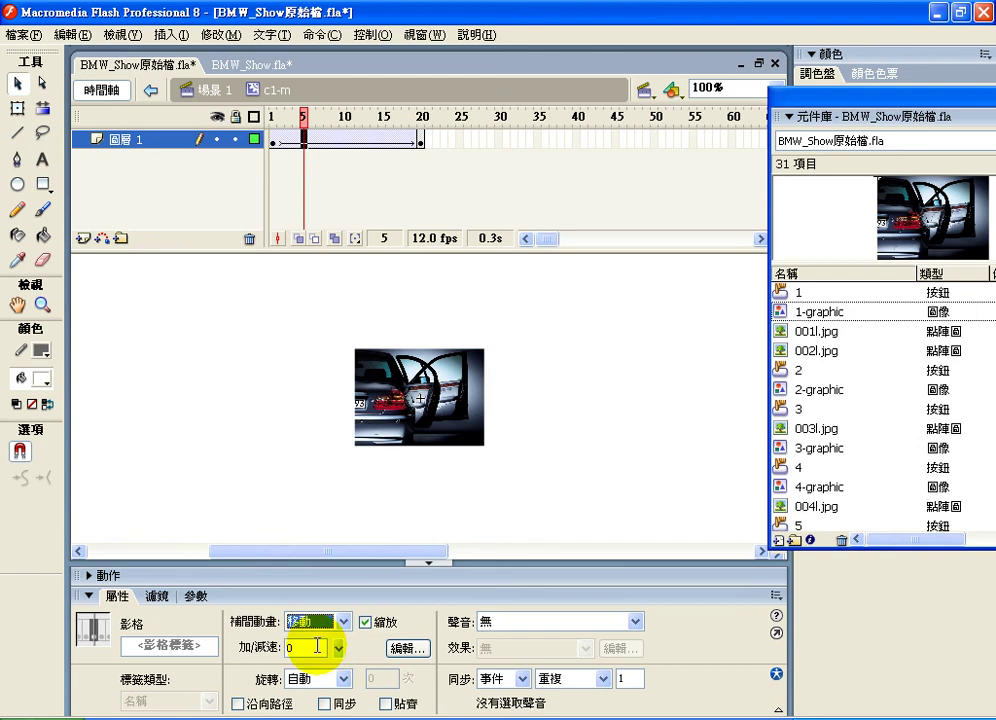
Set the brightness of the 1-graphic image in frame 1 to 100% and preview the fade by scrubbing the timeline
left_click(271, 116)
left_click(424, 392)
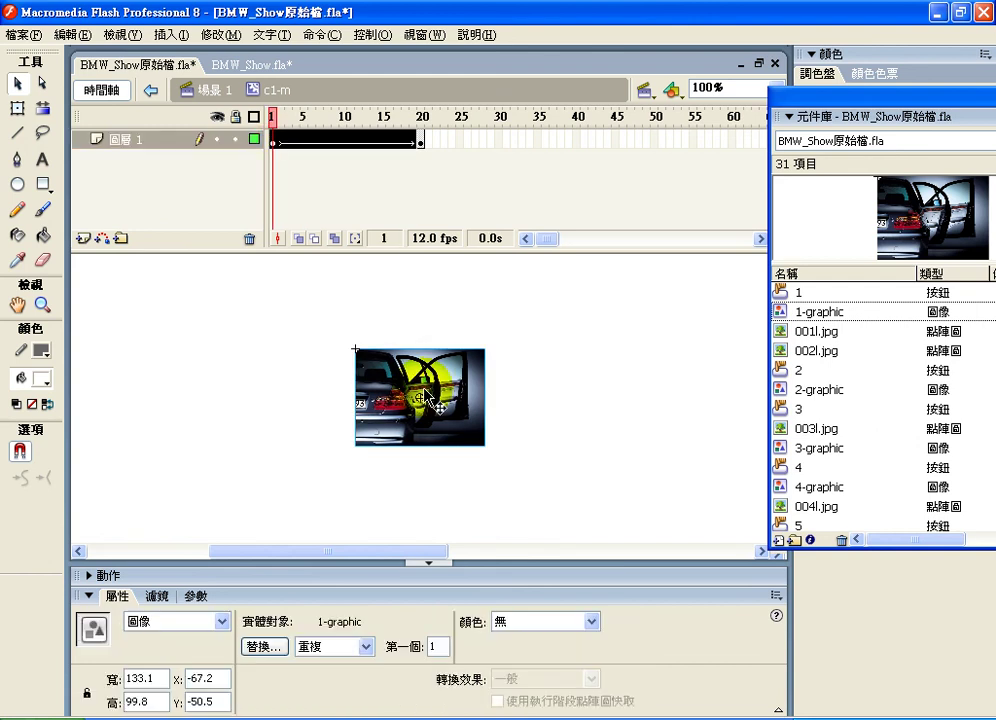
left_click(508, 624)
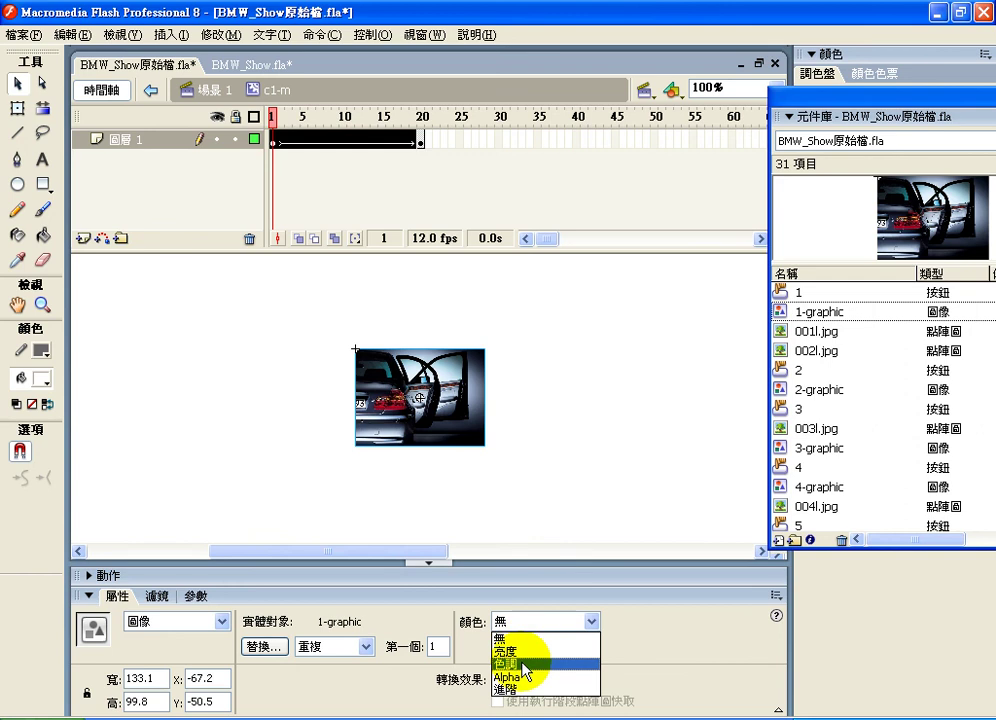
left_click(521, 652)
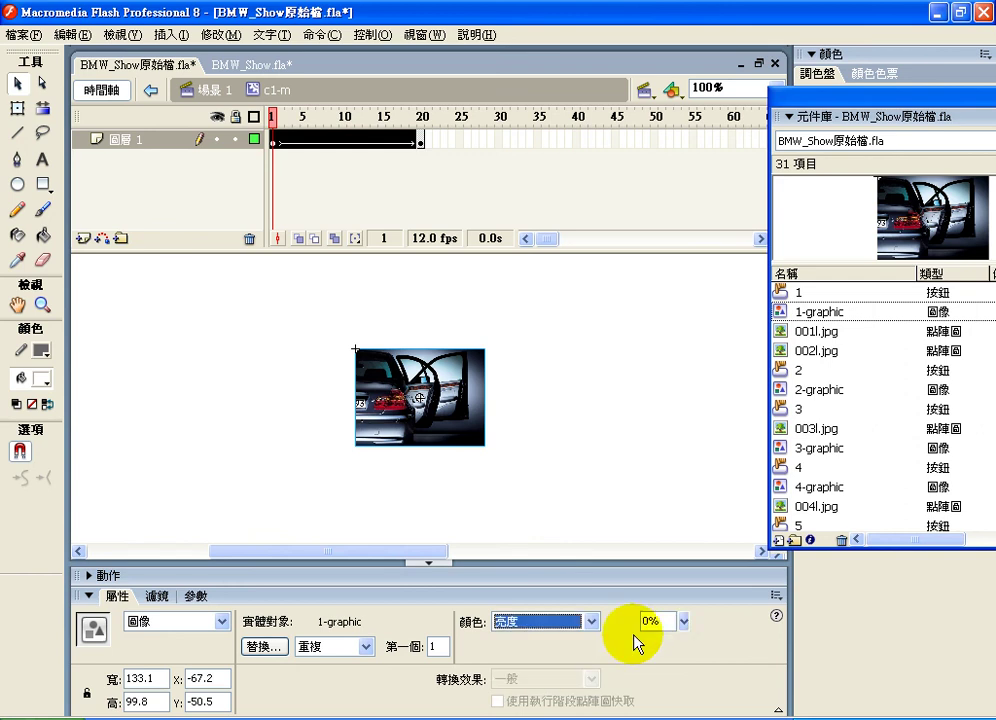
left_click(684, 624)
left_click_drag(684, 604, 684, 560)
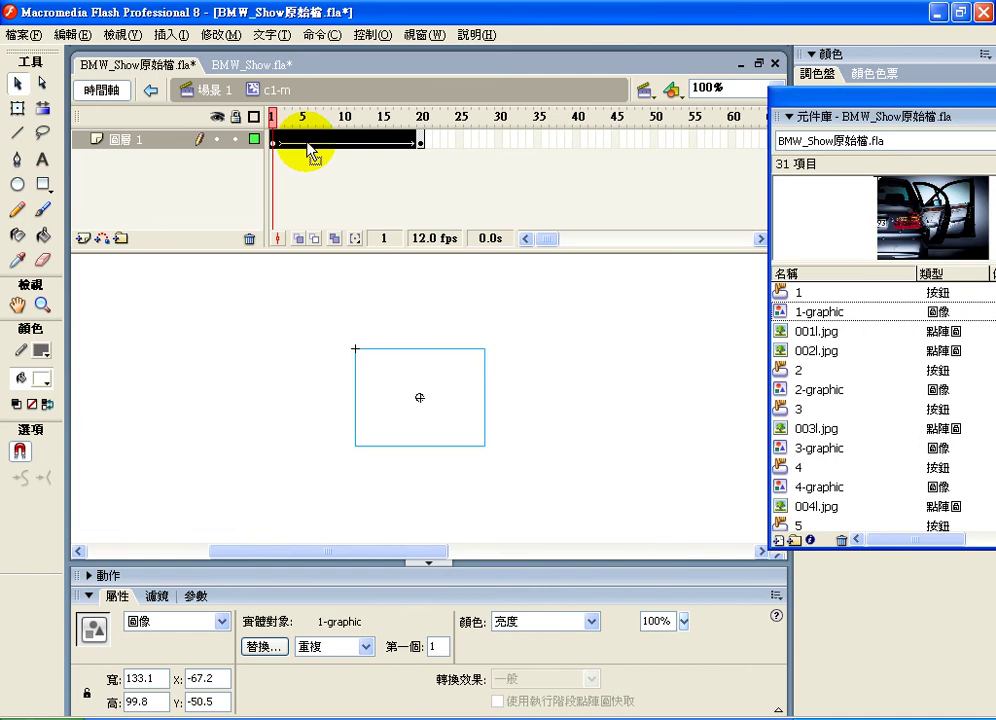
left_click_drag(279, 116, 233, 113)
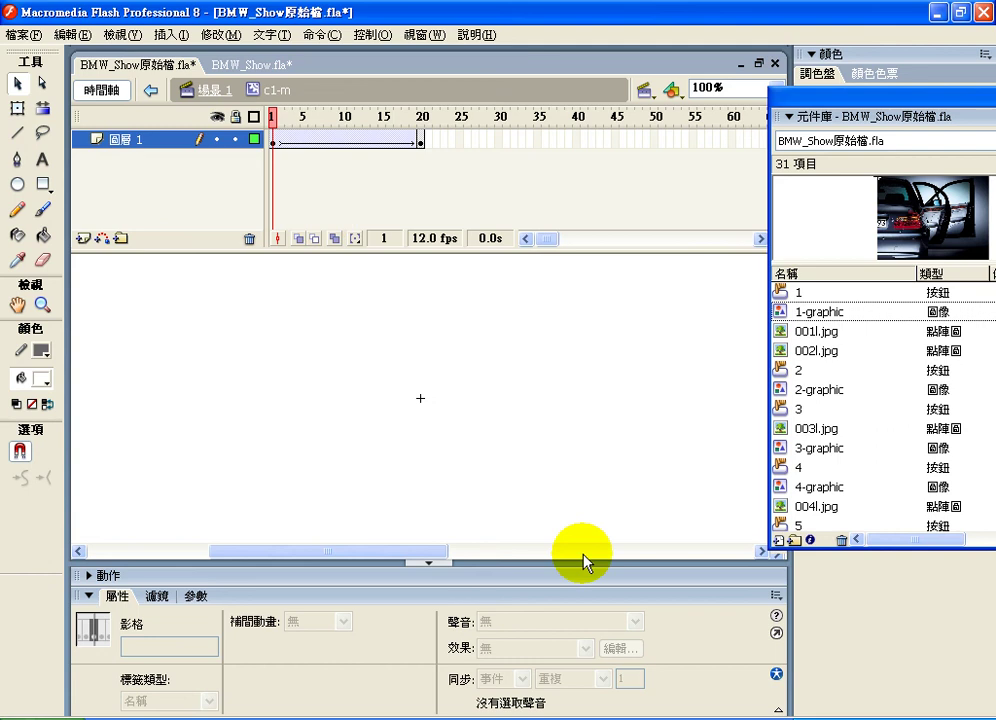
Switch to the Flash Player preview, show the large images of the second and third thumbnails, and return to the c1-m movie clip
key("ctrl+Return")
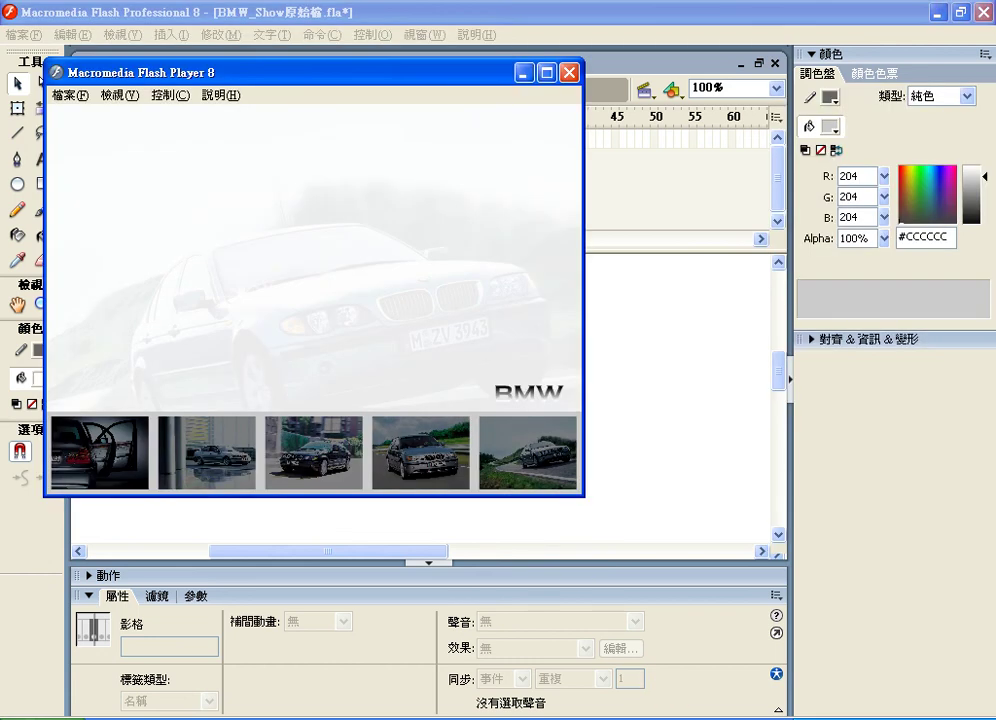
left_click(205, 476)
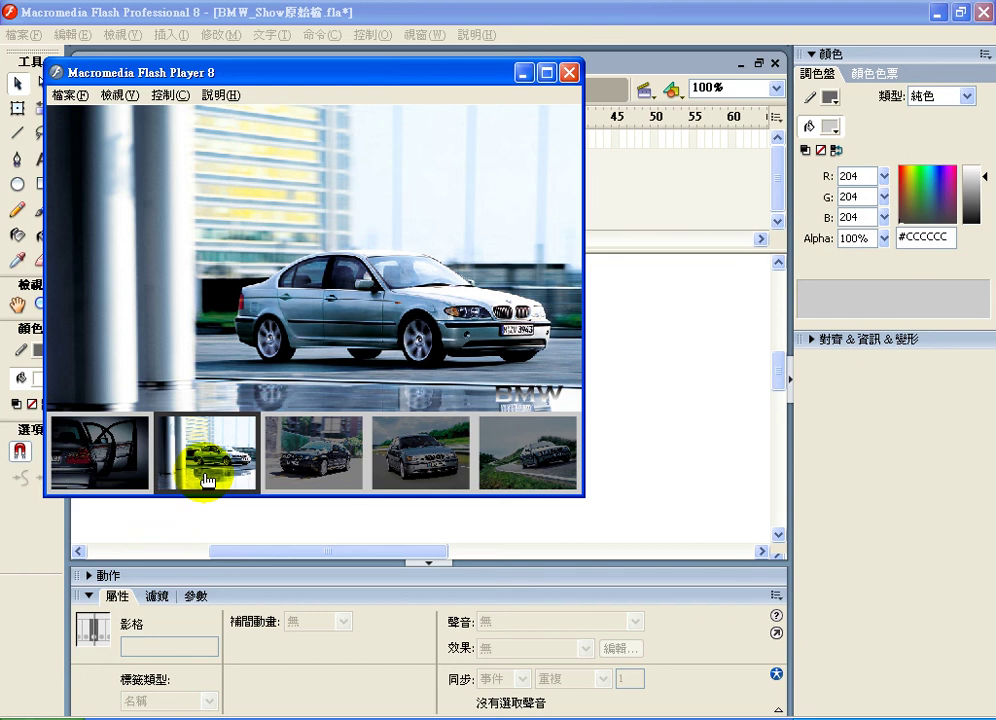
left_click(310, 472)
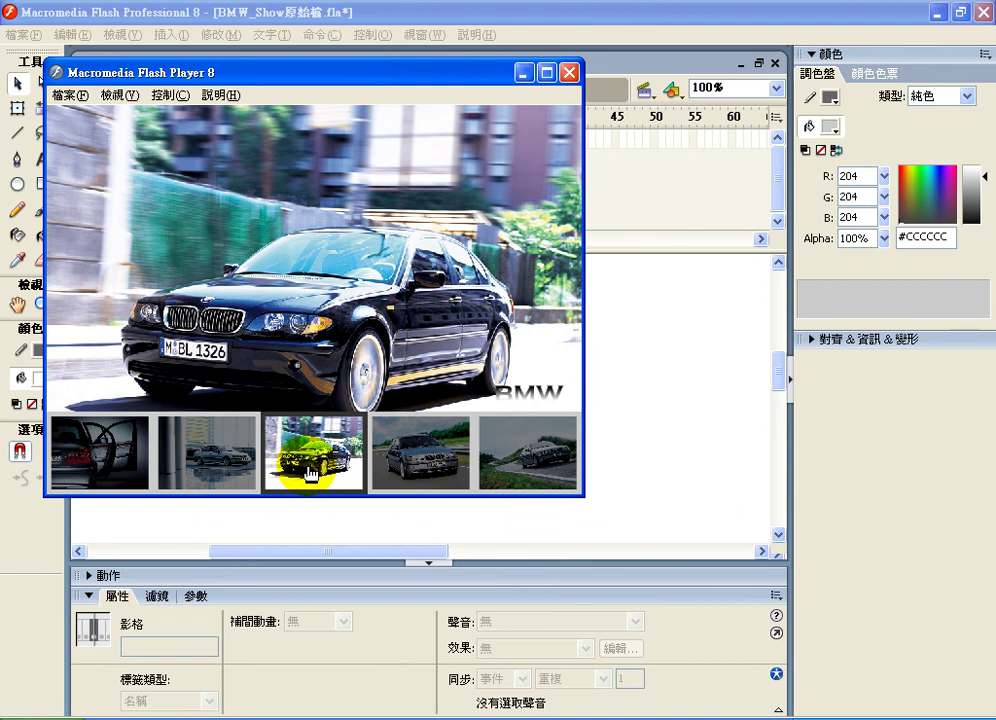
left_click(466, 9)
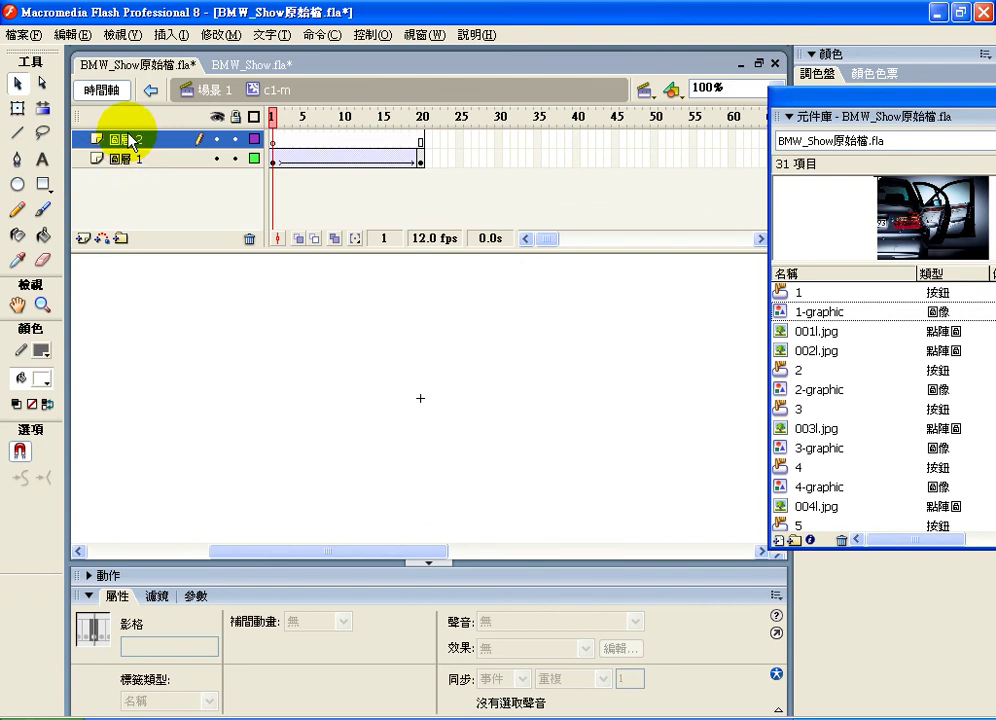
Add a layer named action above 圖層 1 and insert a keyframe at its frame 20
double_click(124, 138)
type("a")
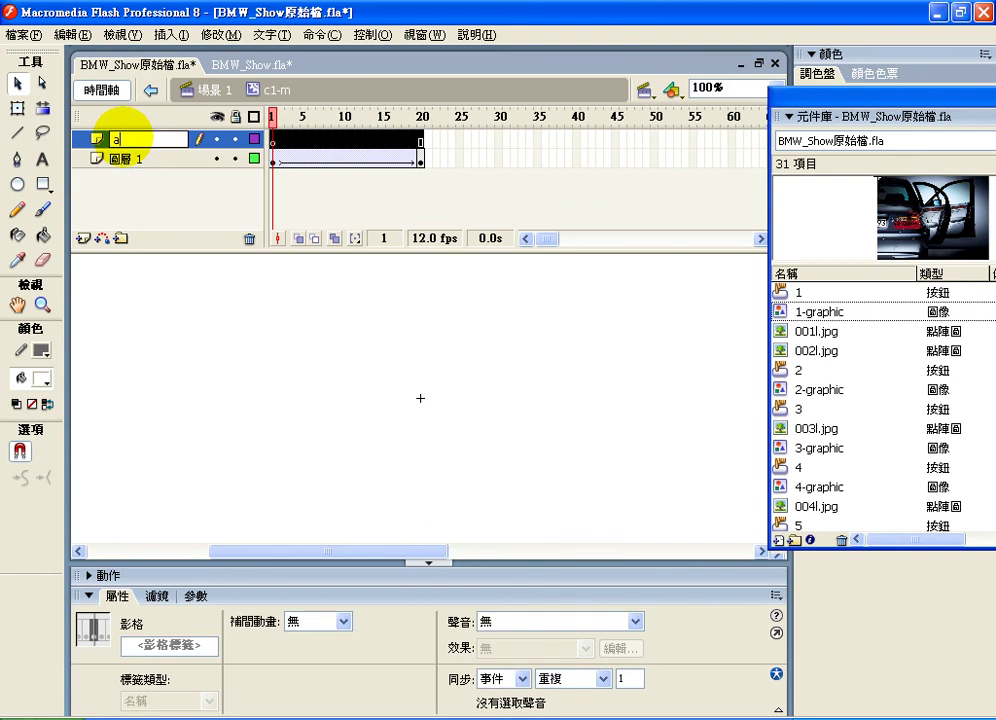
type("ction")
key("Return")
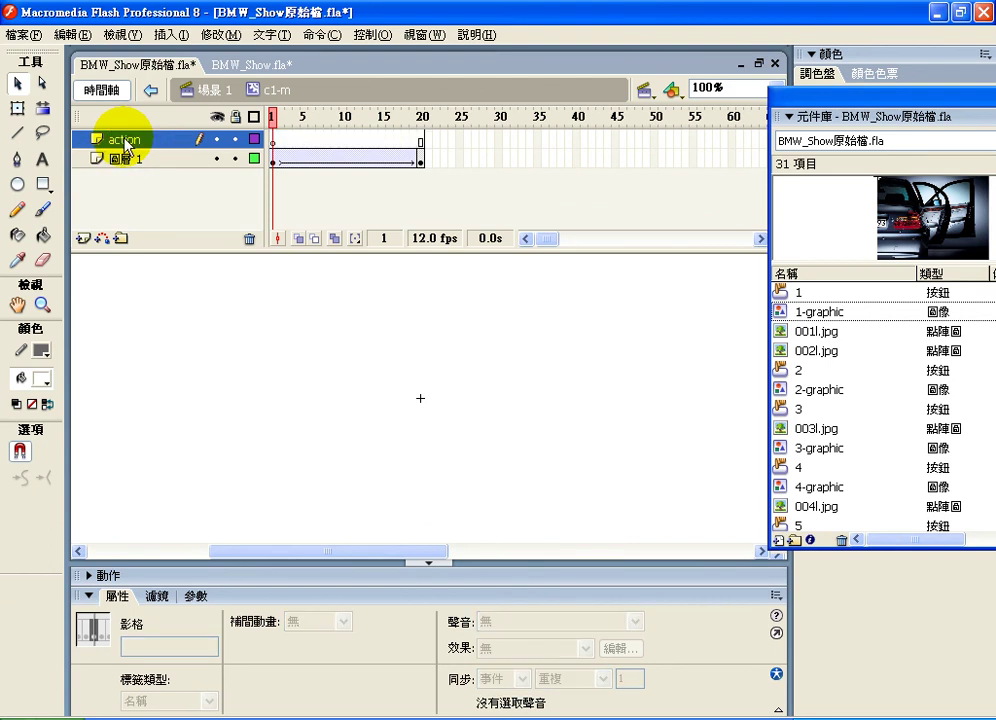
left_click(420, 140)
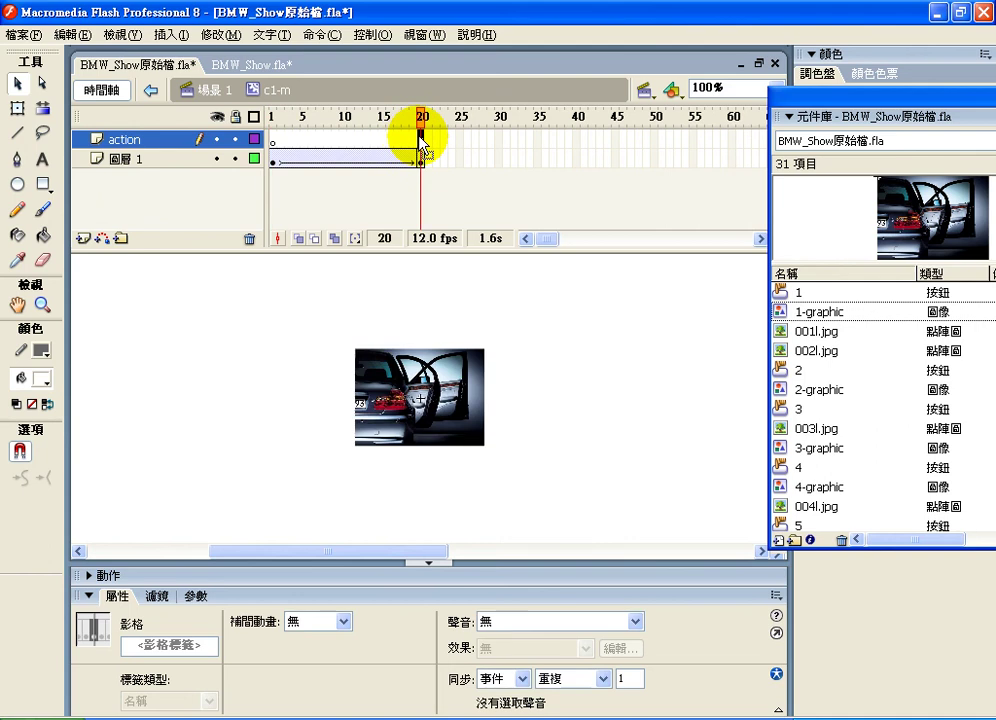
right_click(420, 140)
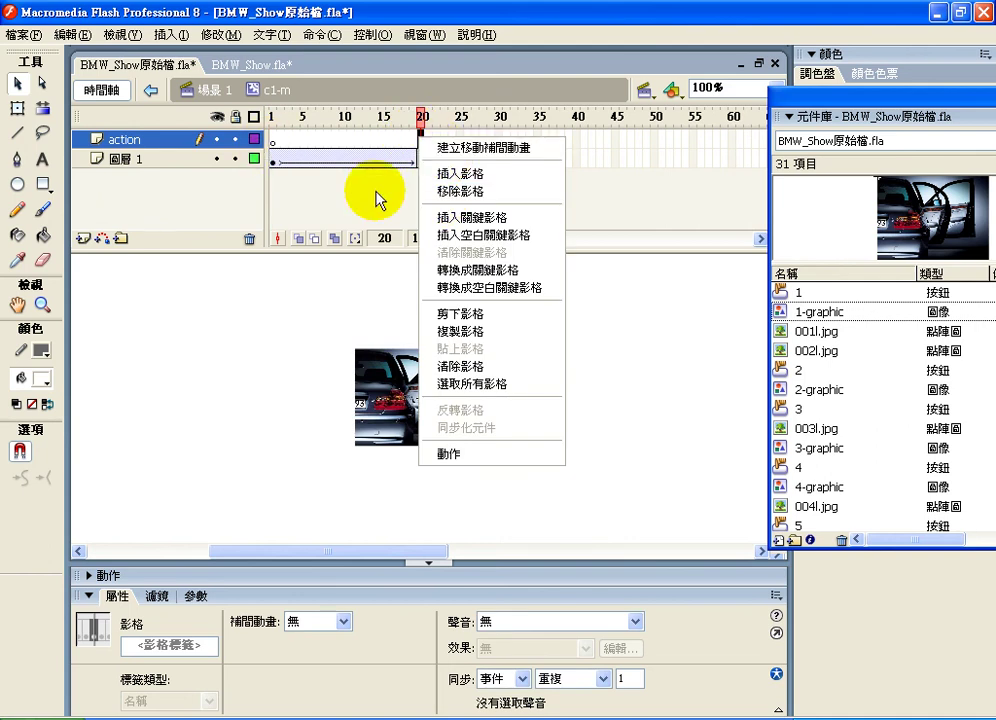
left_click(443, 218)
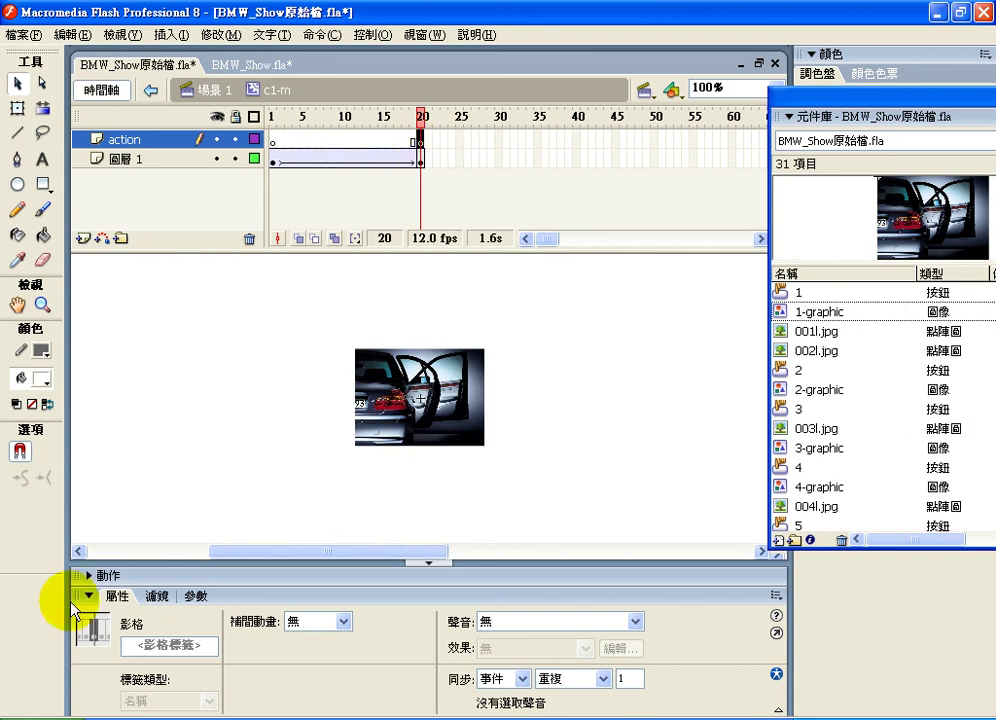
Add the script stop(); to frame 20 of the action layer and scrub through the c1-m animation
left_click(108, 576)
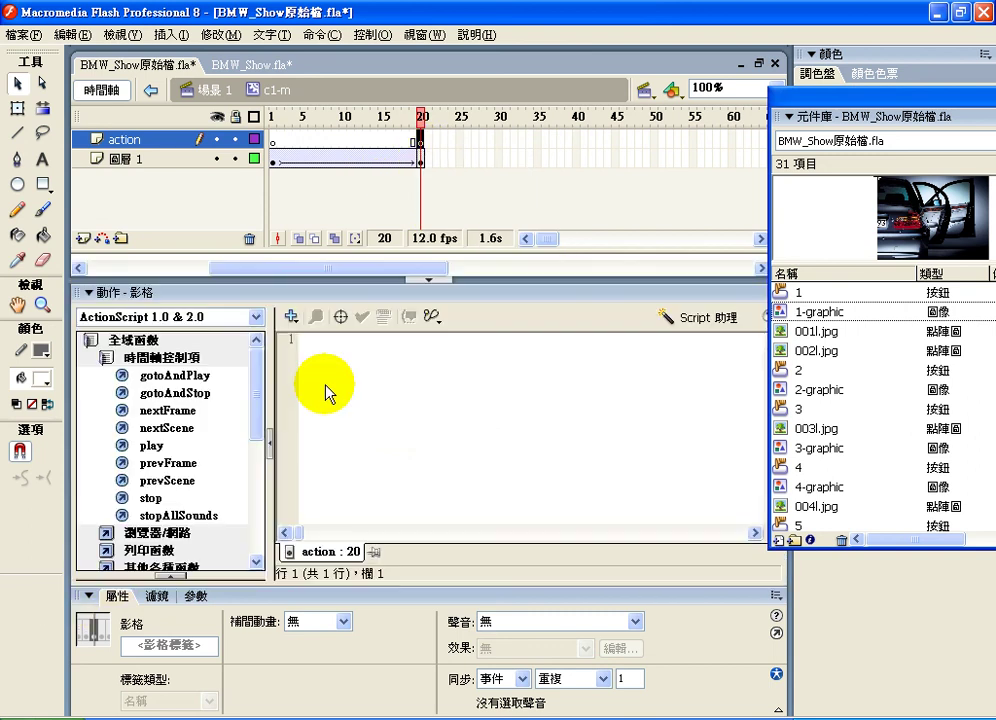
left_click(325, 393)
type("stop")
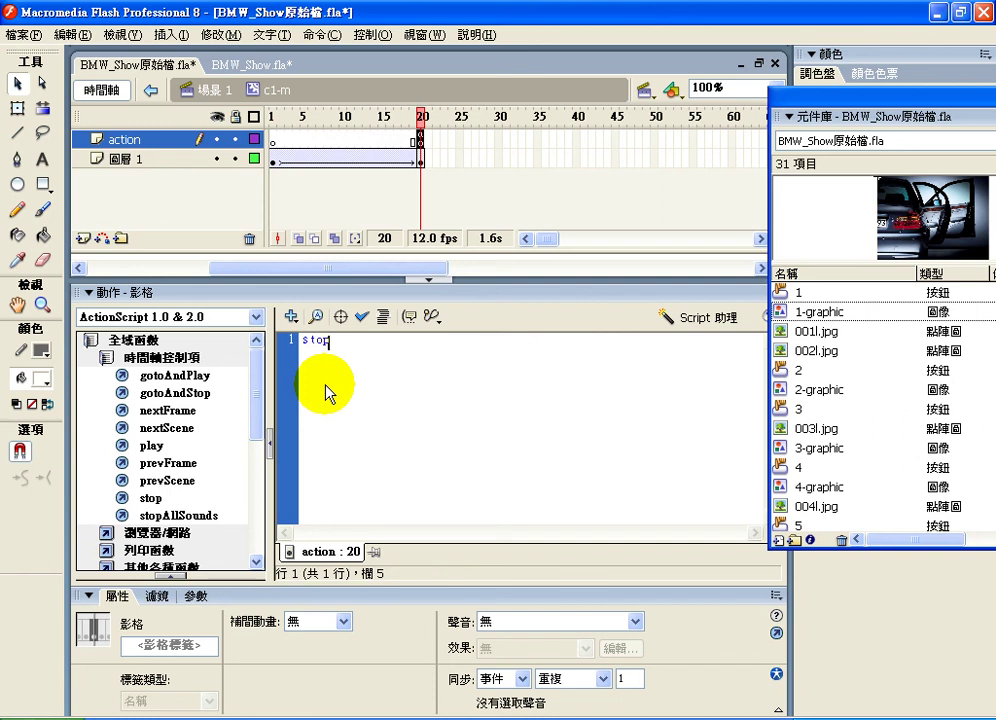
type("();")
left_click(127, 293)
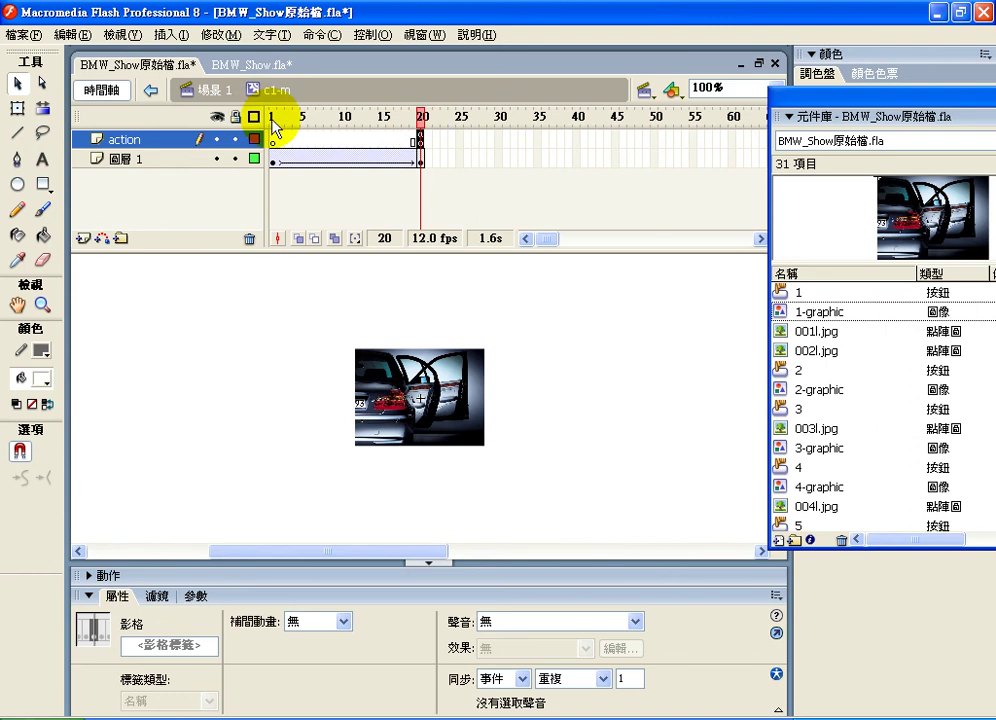
left_click_drag(272, 119, 442, 125)
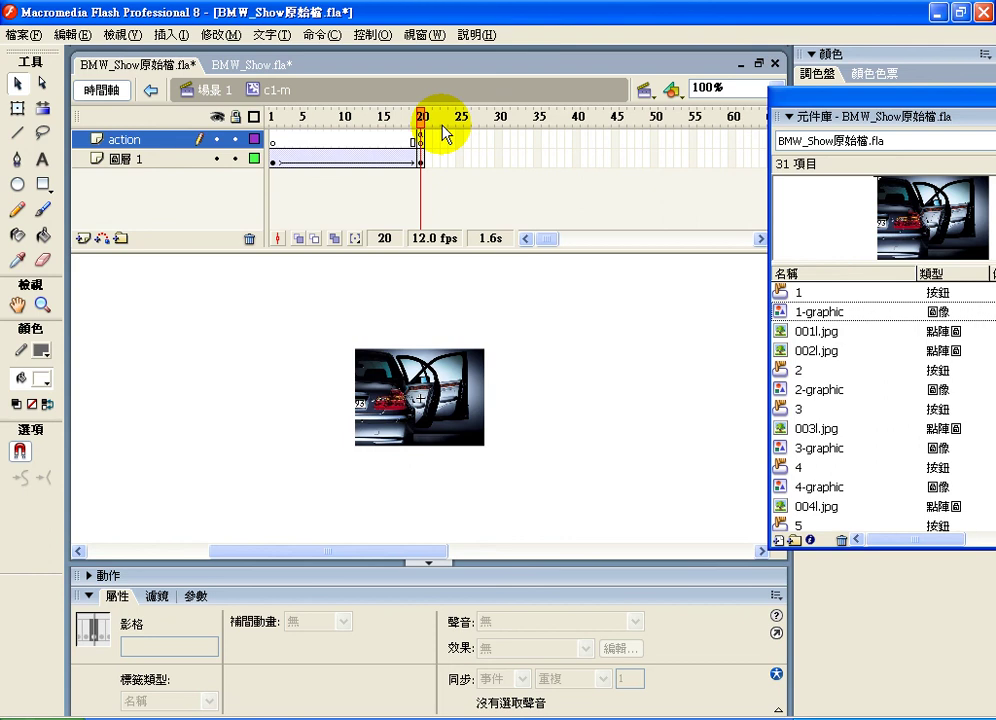
left_click(421, 141)
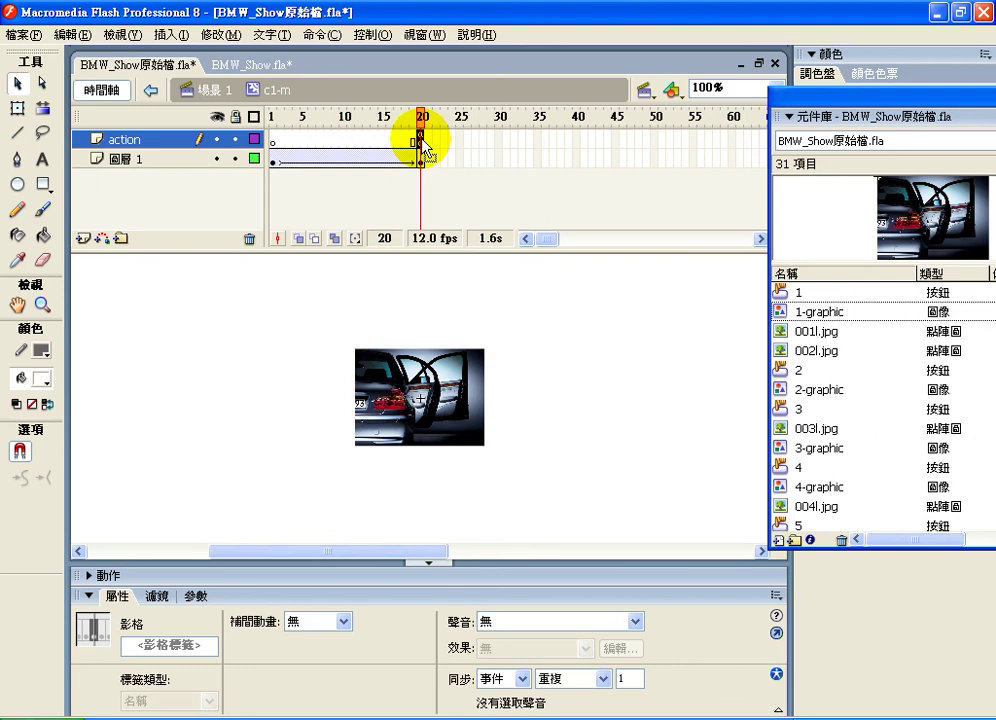
Return to 場景 1 and create a new movie clip symbol named c2-m
left_click(209, 93)
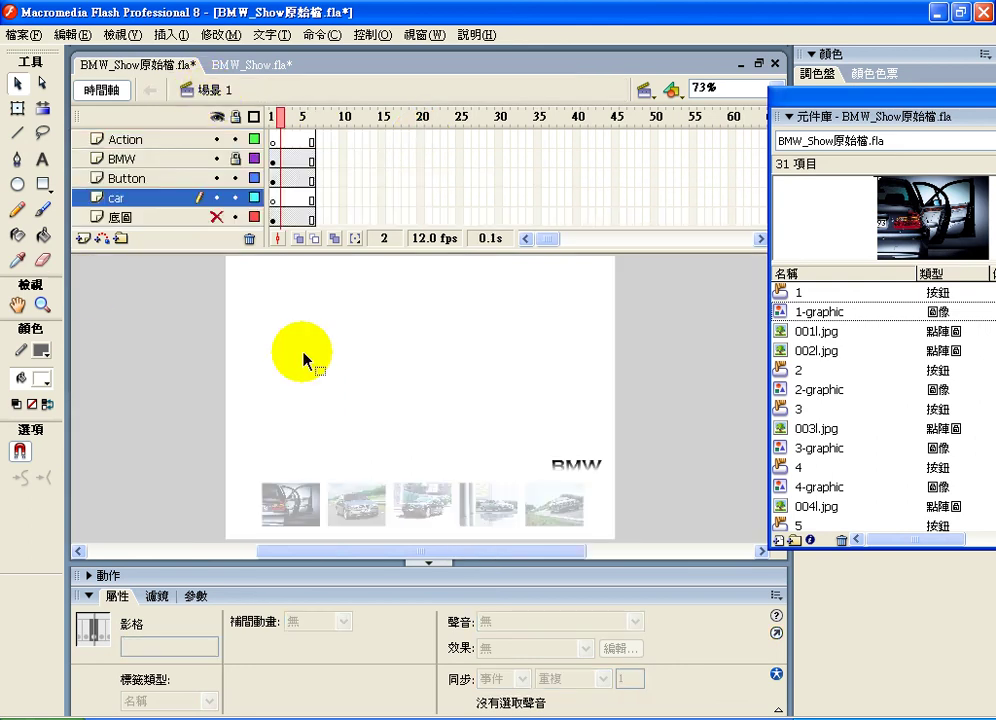
left_click(170, 35)
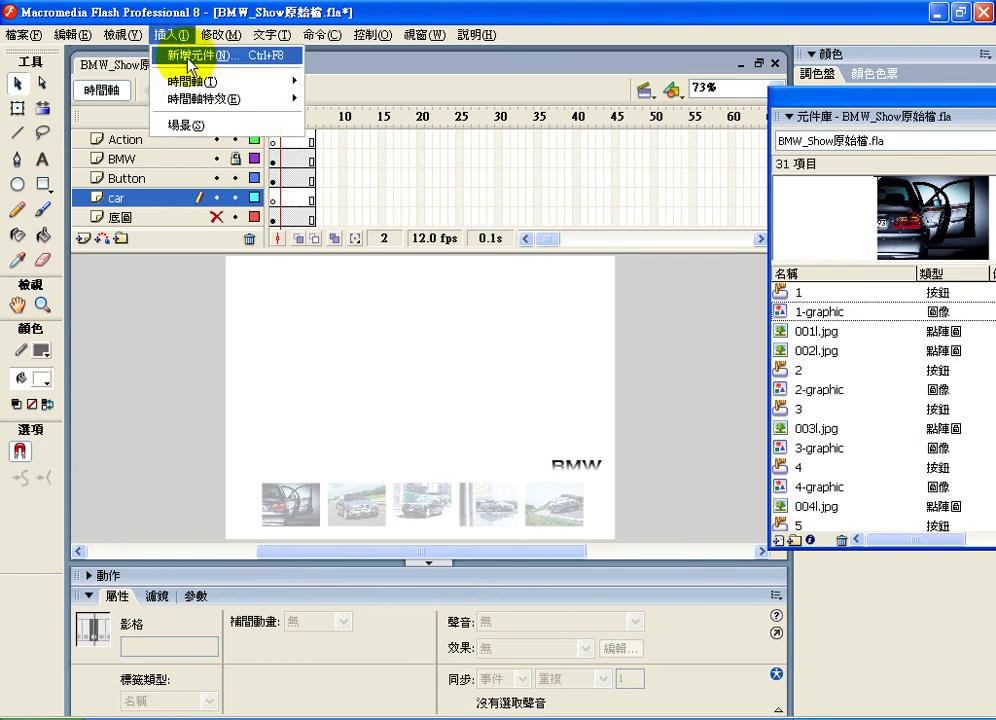
left_click(188, 64)
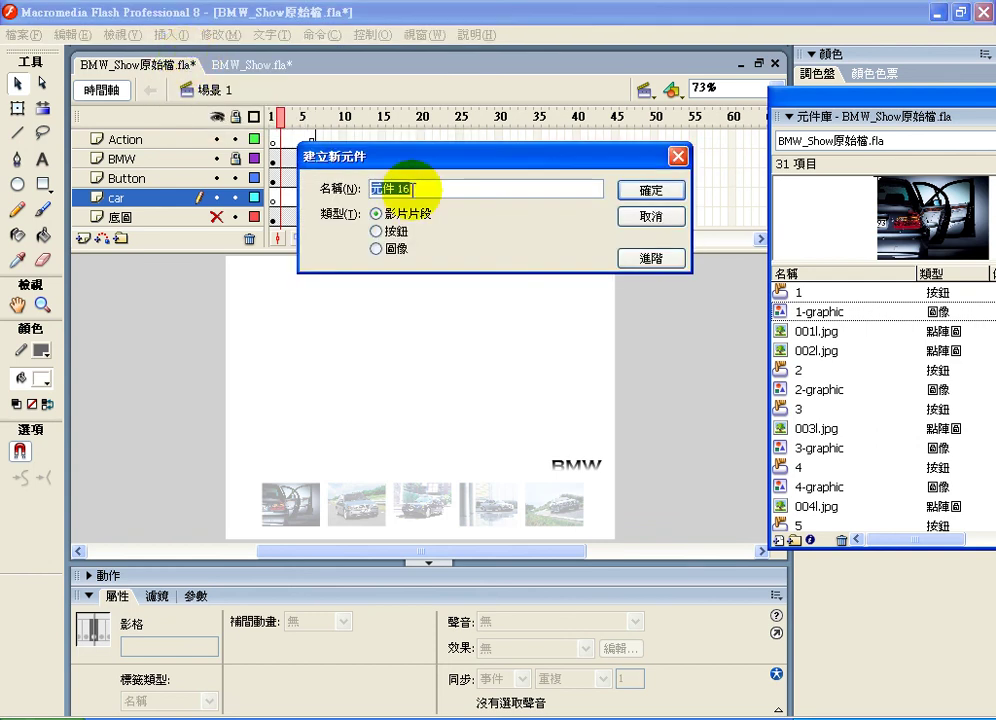
type("c2")
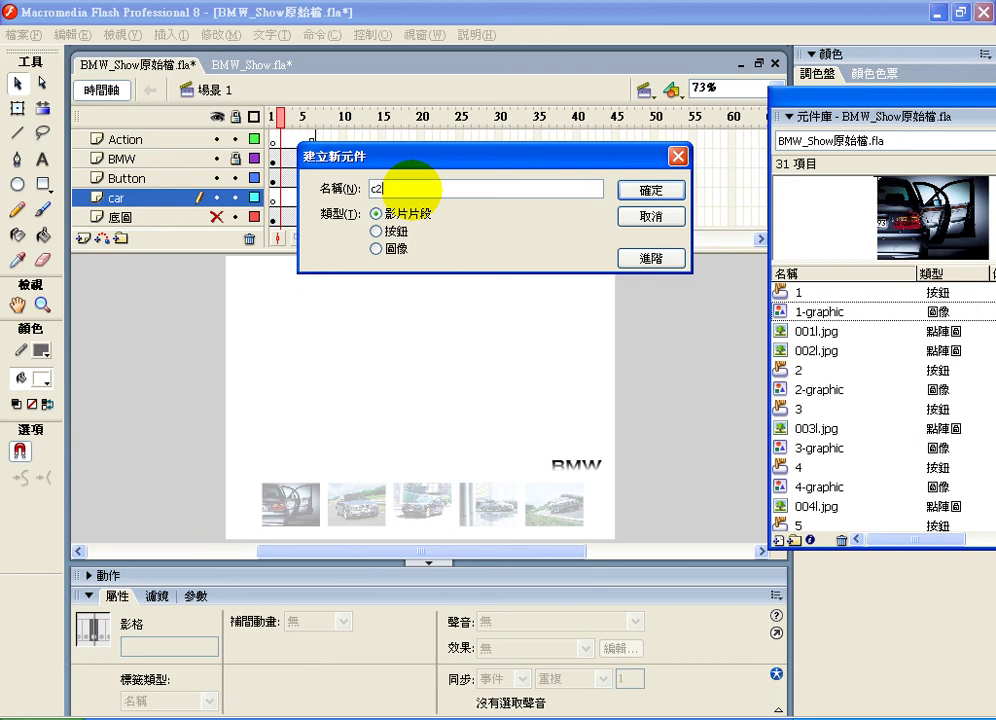
type("-m")
left_click(632, 192)
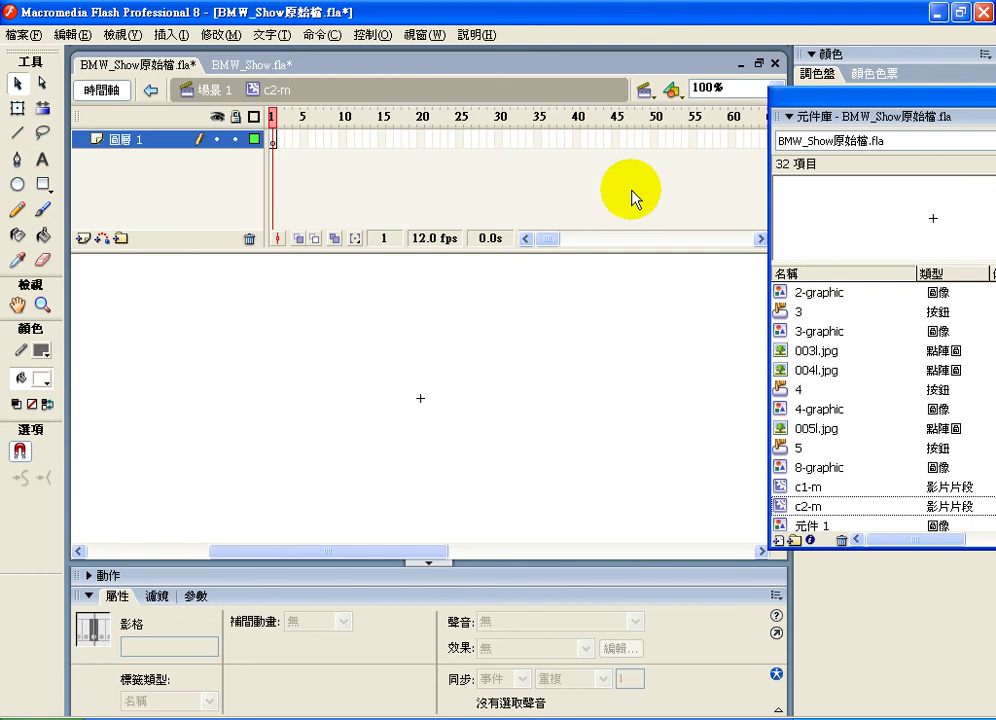
Place the 2-graphic symbol at the centre point of the c2-m movie clip
left_click(826, 293)
scroll(830, 308, "up", 1)
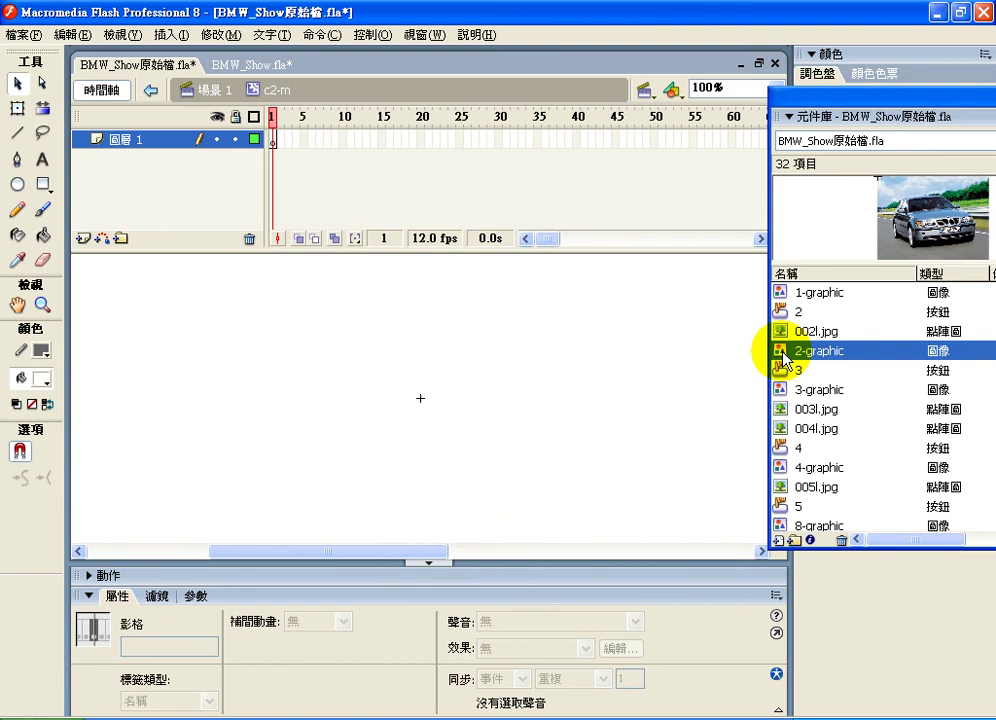
left_click(789, 332)
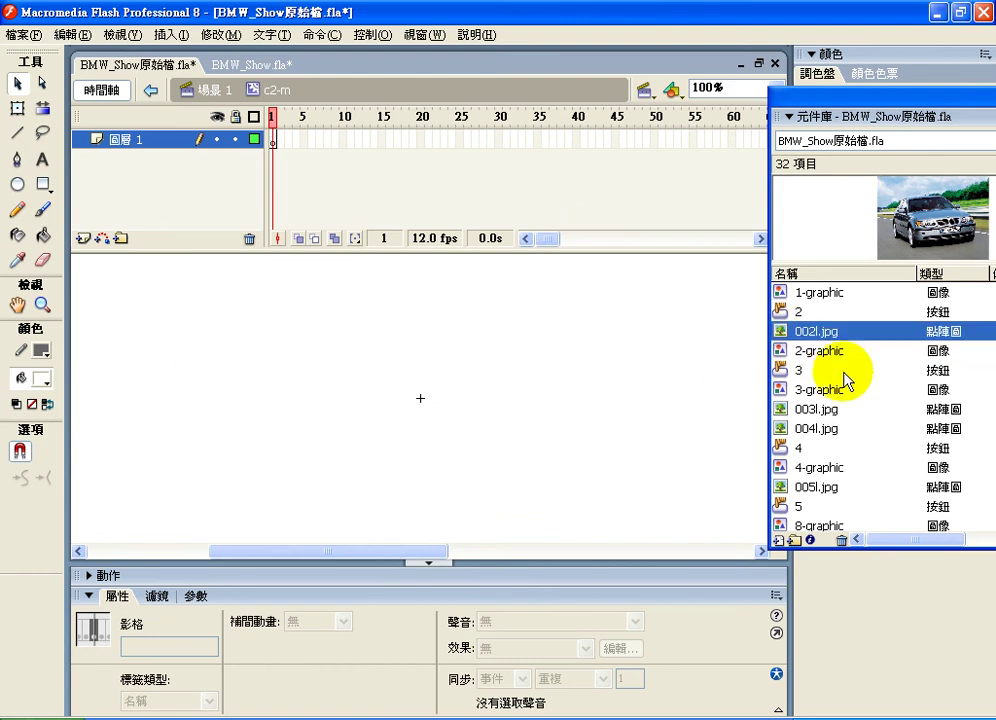
left_click_drag(830, 351, 424, 400)
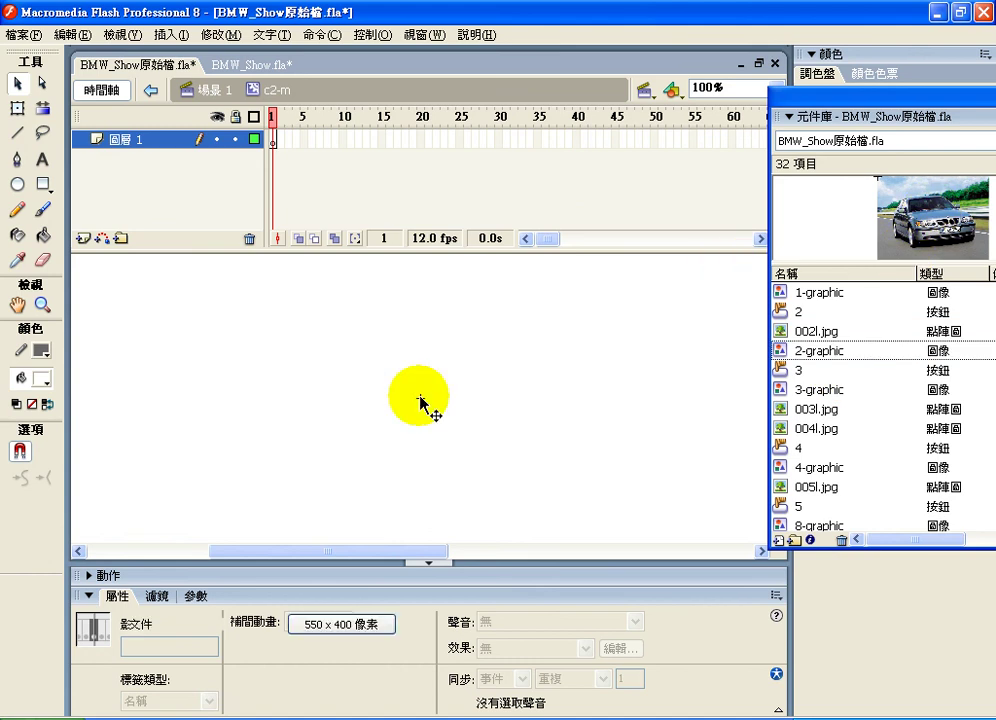
Cut the 2-graphic instance and paste it in the centre of the c2-m movie clip
left_click(72, 34)
left_click(88, 99)
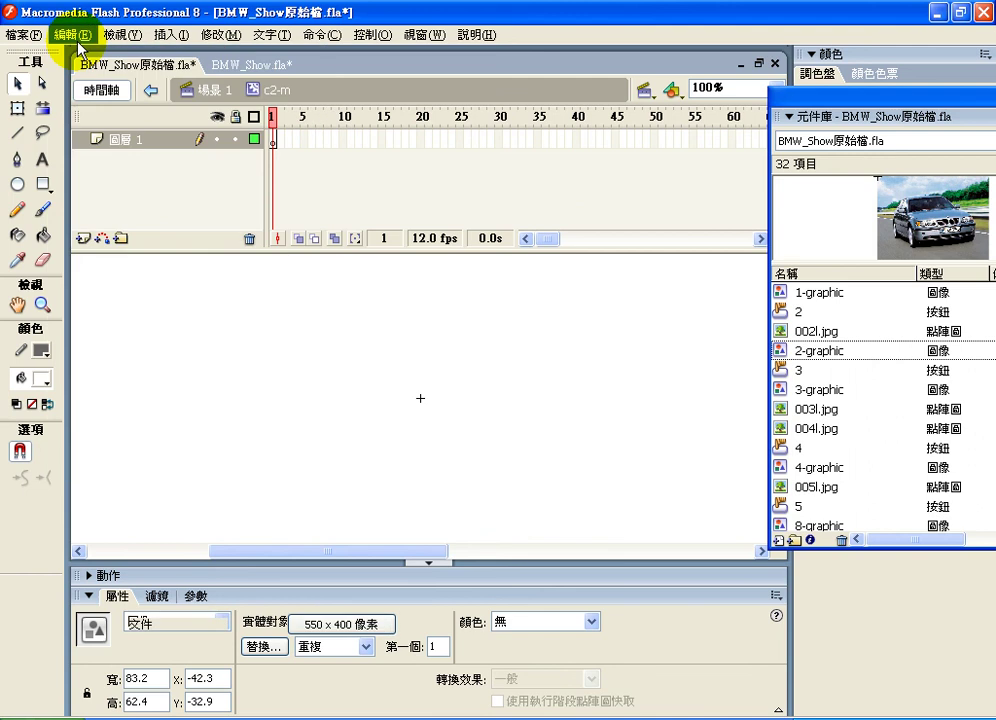
left_click(72, 34)
left_click(100, 133)
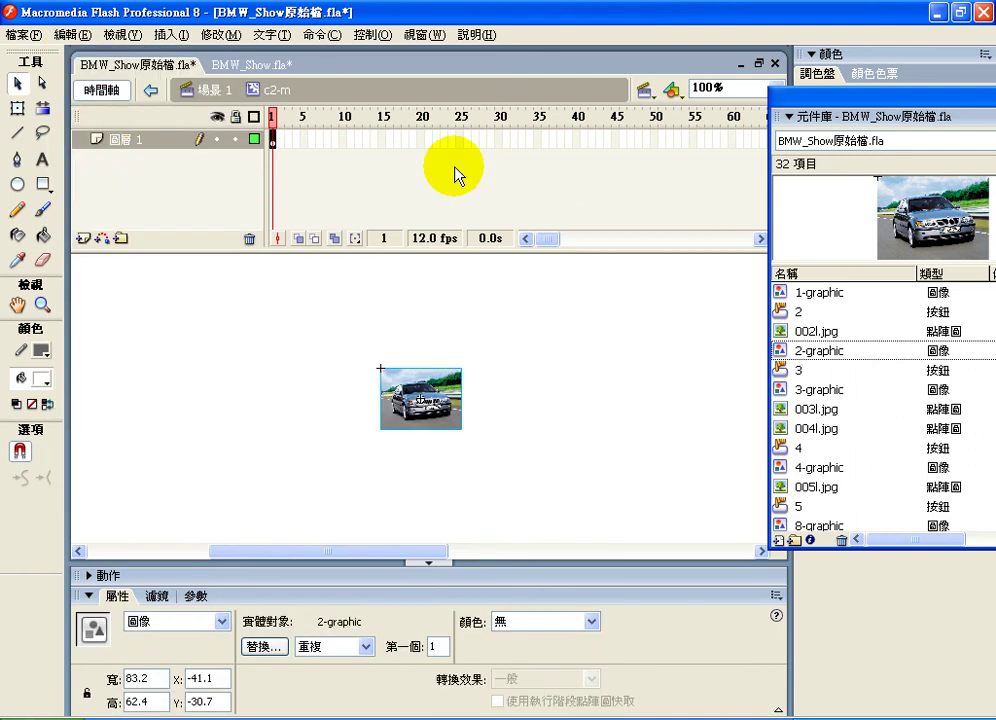
Insert a keyframe at frame 20 of 圖層 1 in c2-m
left_click(421, 143)
right_click(421, 143)
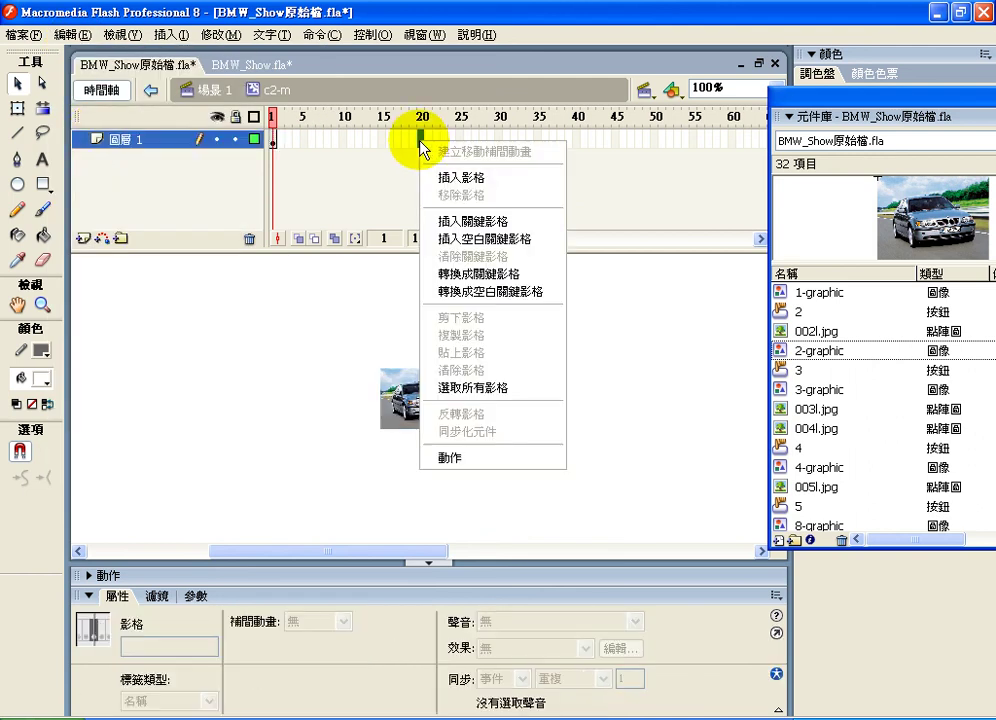
left_click(440, 221)
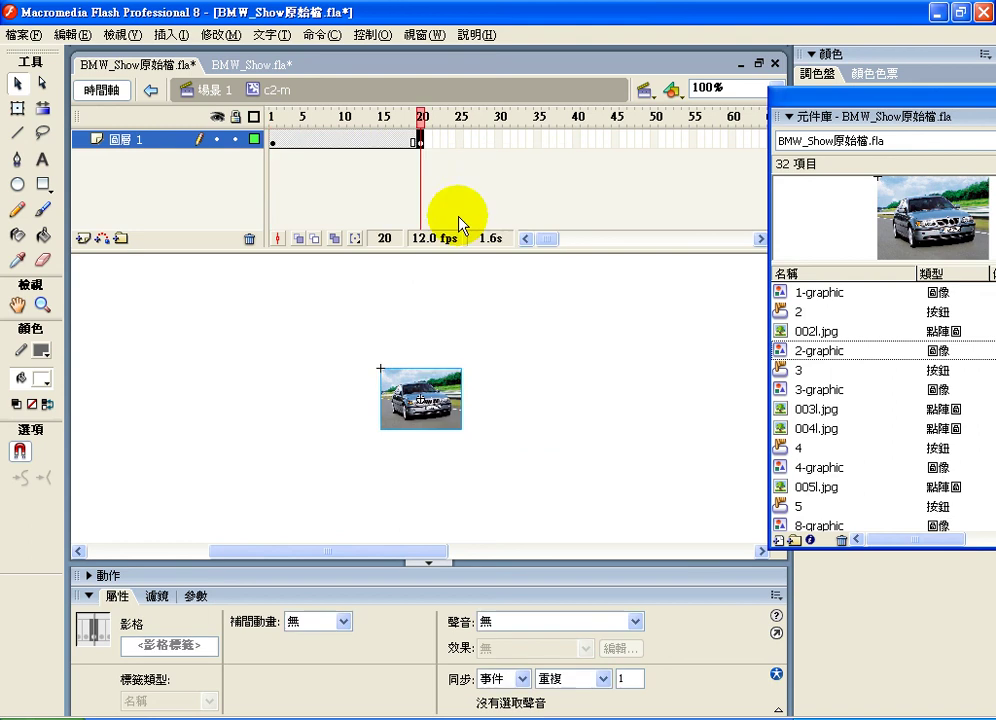
Set the colour effect of the 2-graphic instance on frame 1 to 亮度 at 100%
left_click(273, 143)
left_click(422, 372)
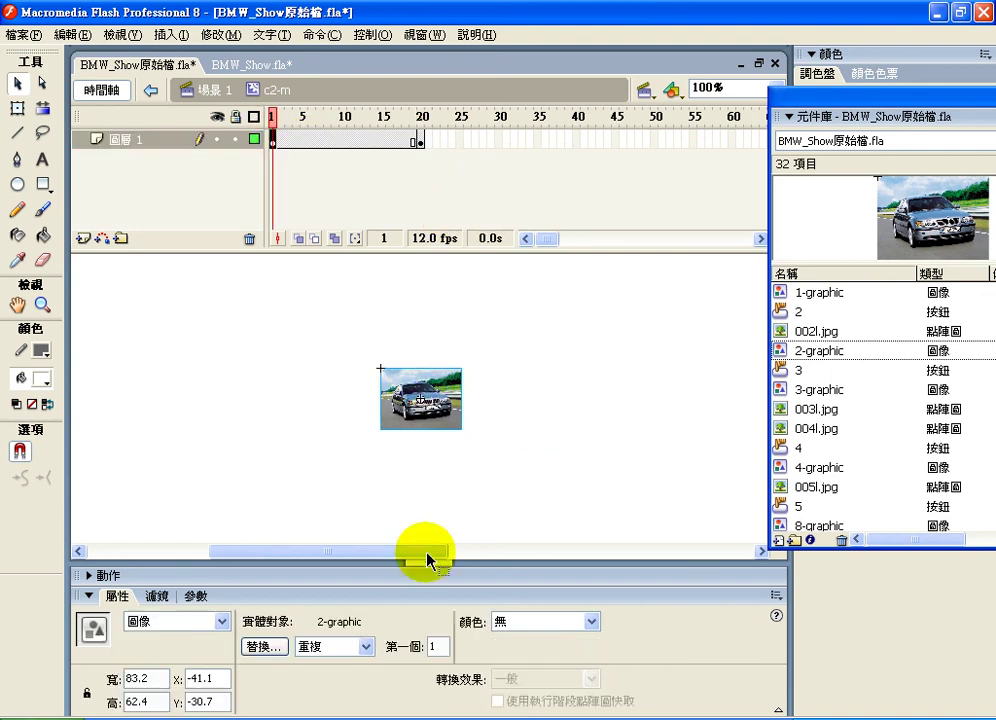
left_click(545, 621)
left_click(530, 651)
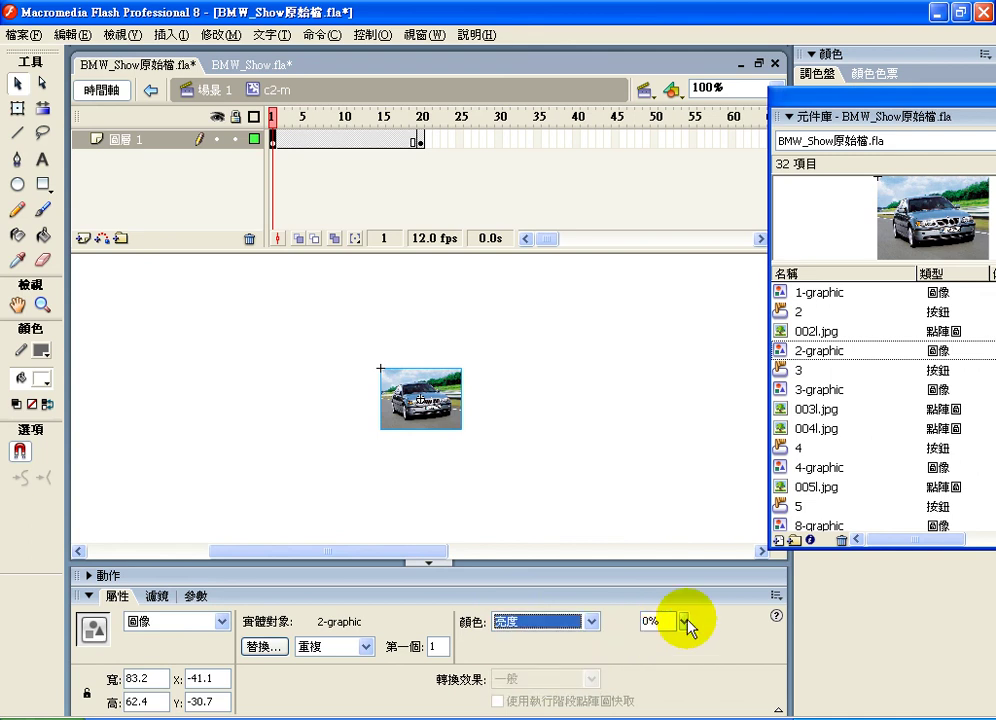
left_click(688, 625)
left_click_drag(679, 664, 580, 483)
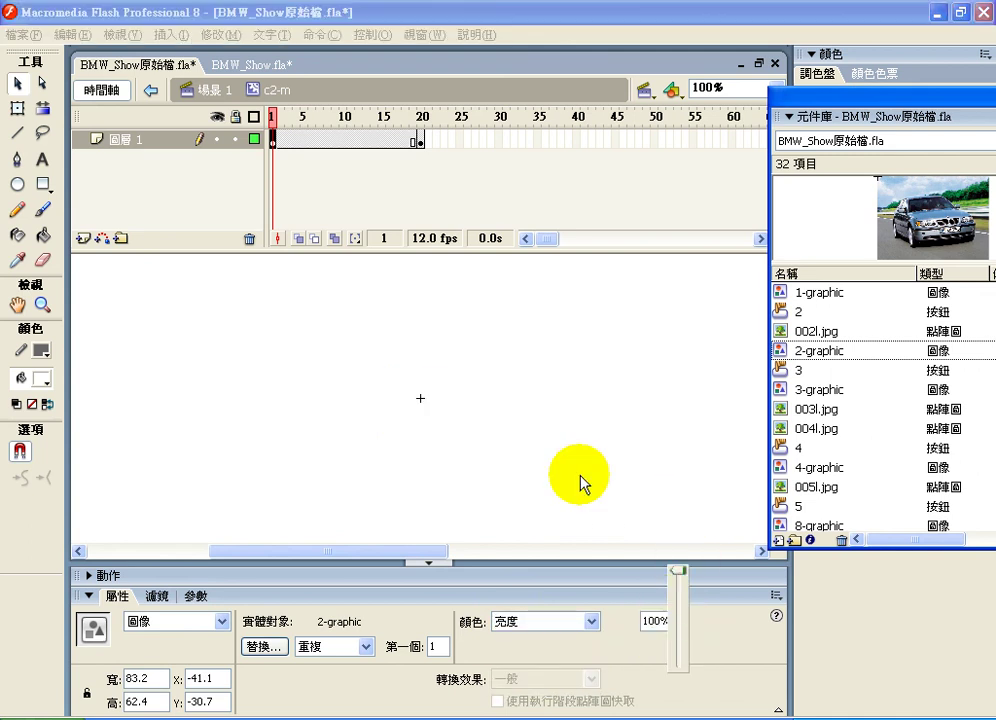
Apply a 移動 tween between frames 1 and 20 of 圖層 1
left_click(336, 140)
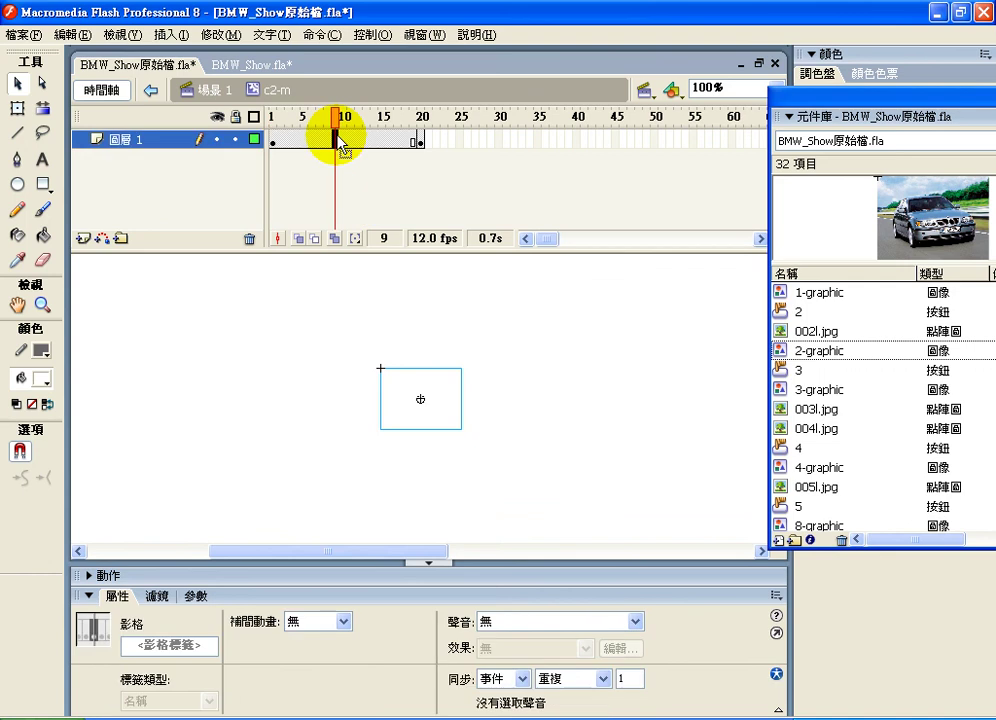
left_click(311, 621)
left_click(318, 651)
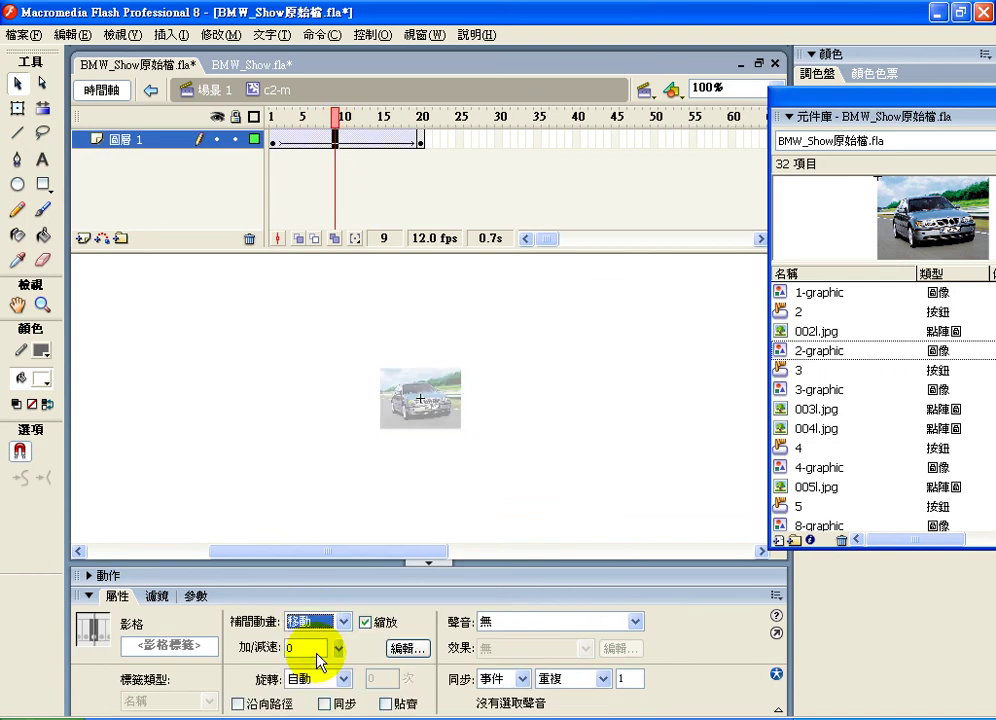
Add a layer named action above 圖層 1 in c2-m and insert a keyframe at its frame 20
left_click(83, 238)
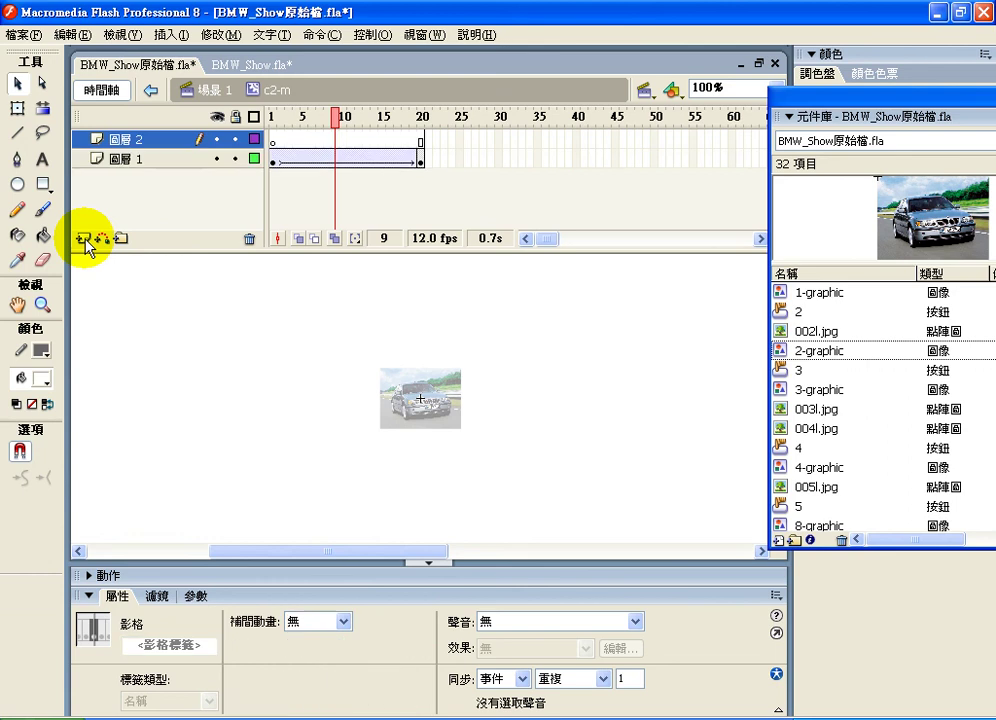
left_click(131, 142)
double_click(131, 142)
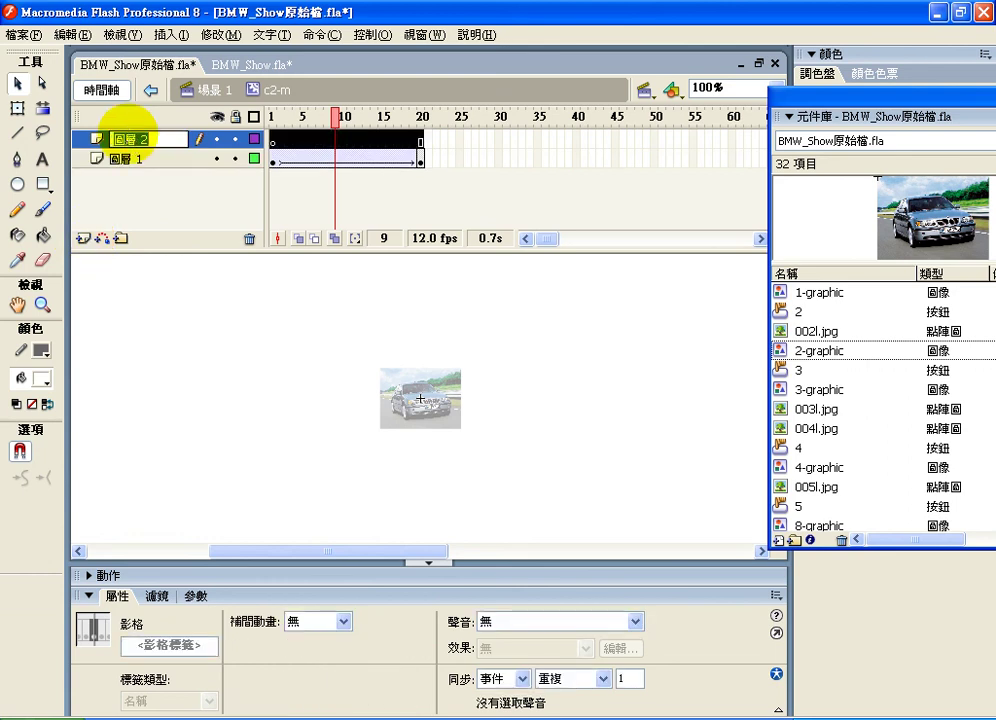
type("actions")
key("Return")
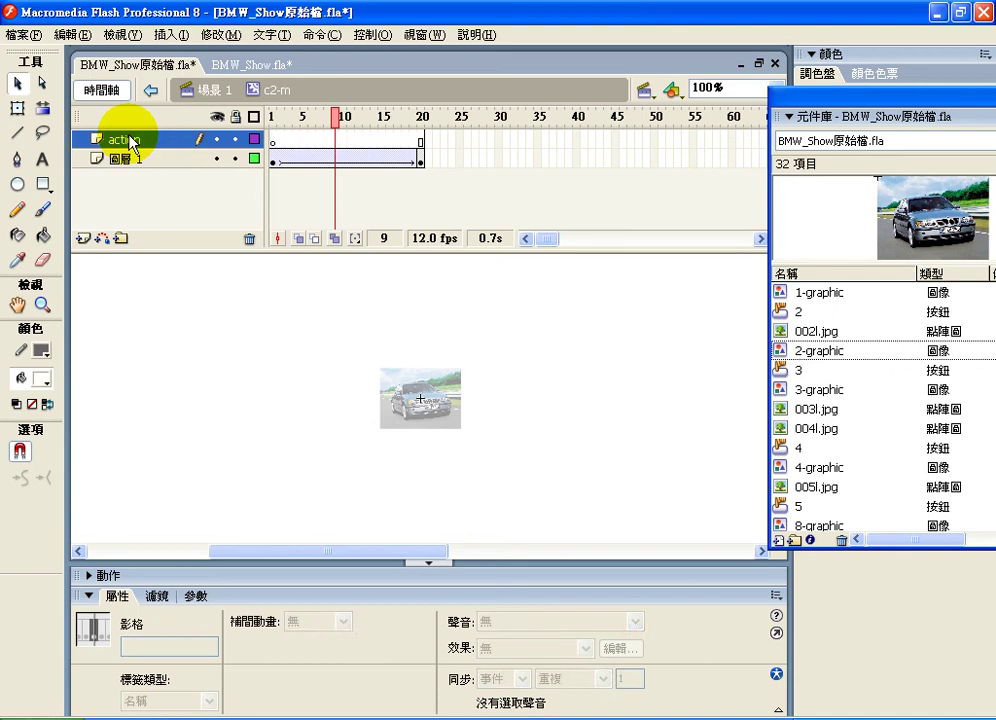
left_click(420, 140)
right_click(421, 143)
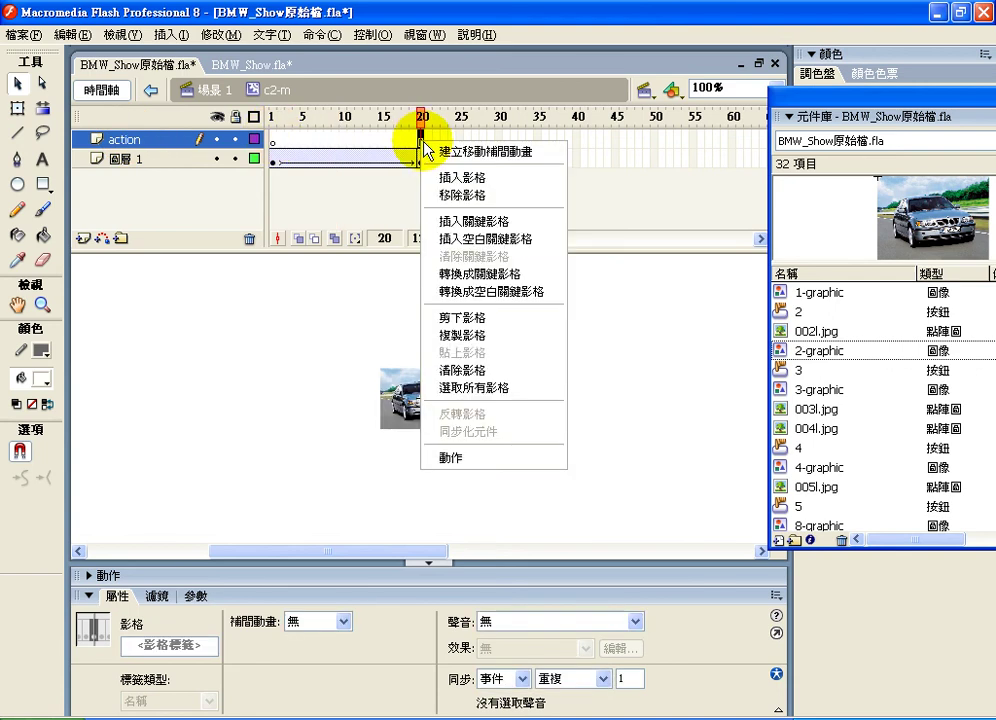
left_click(461, 222)
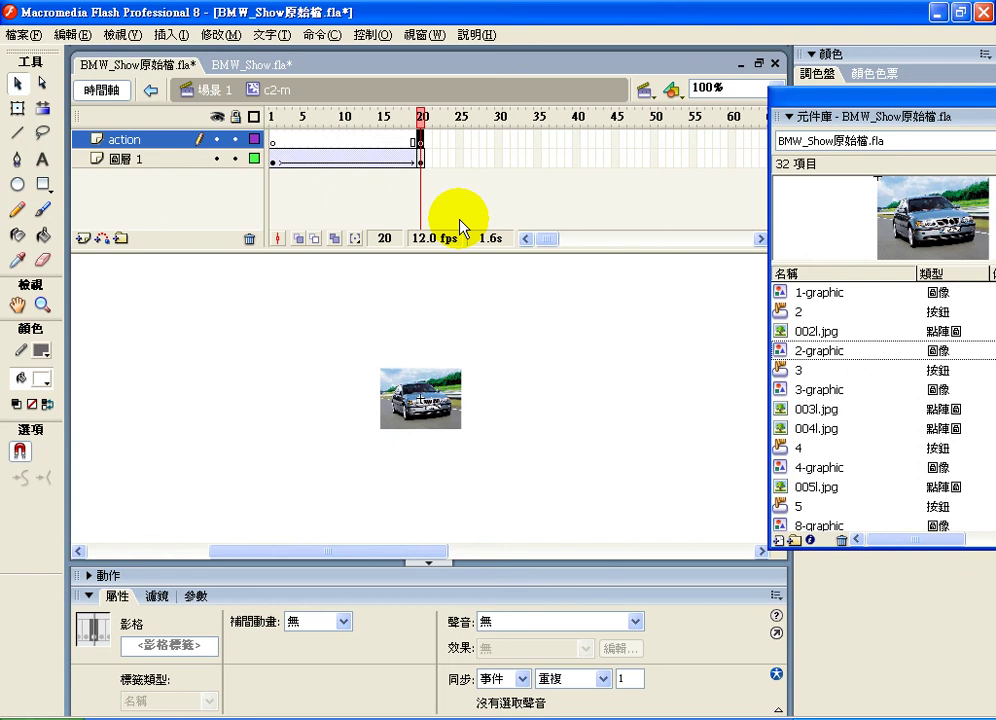
Add the script stop(); to frame 20 of the action layer in c2-m
left_click(124, 576)
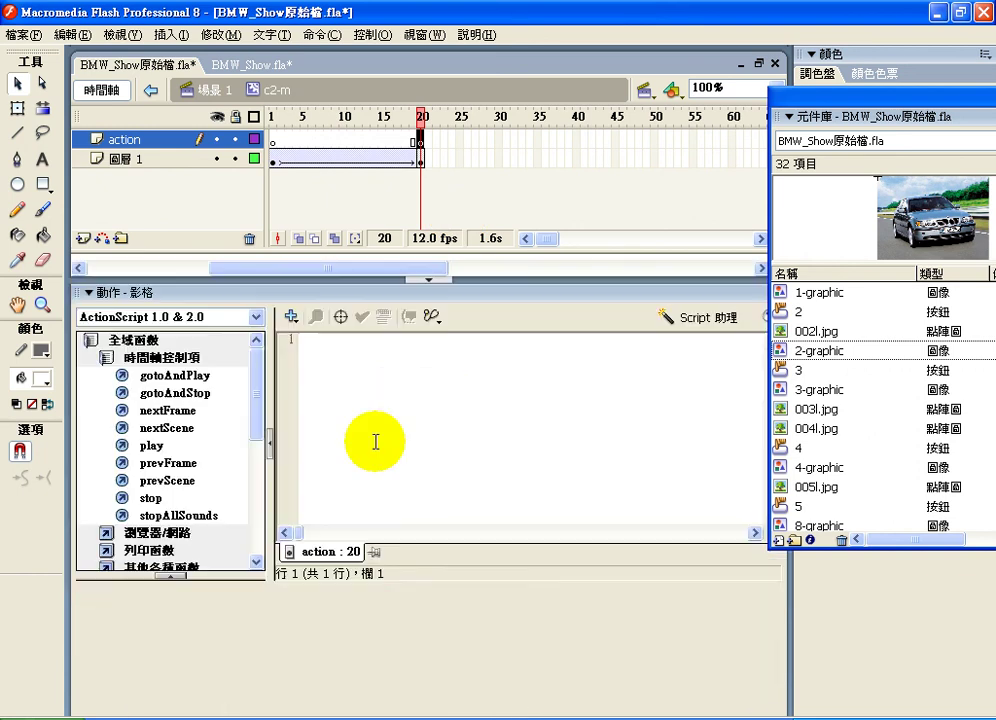
type("sto")
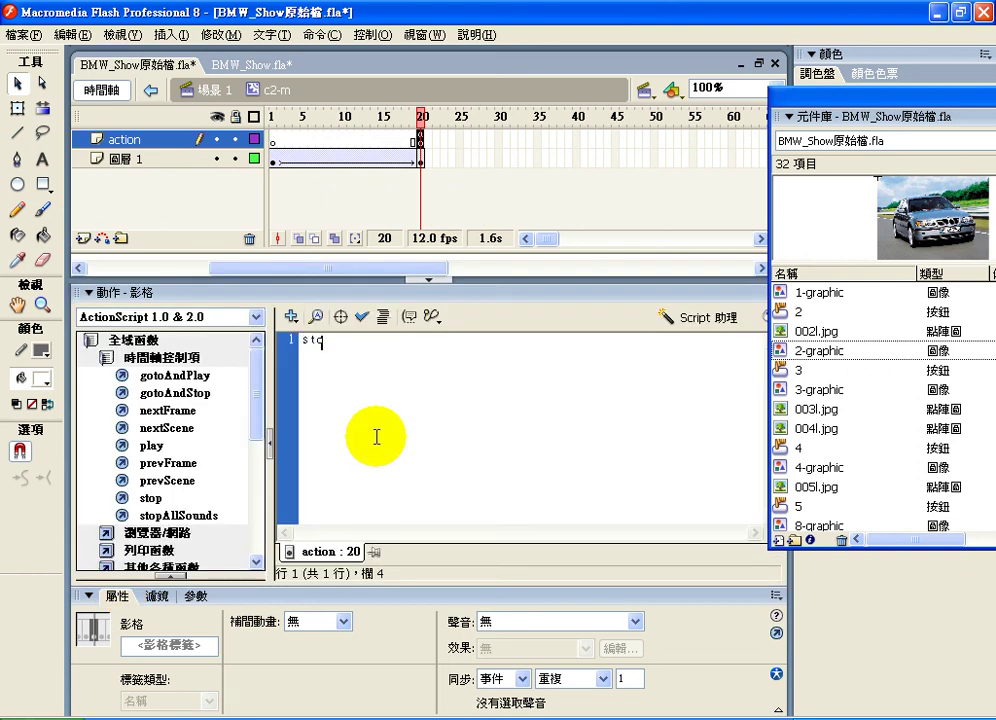
type("p();")
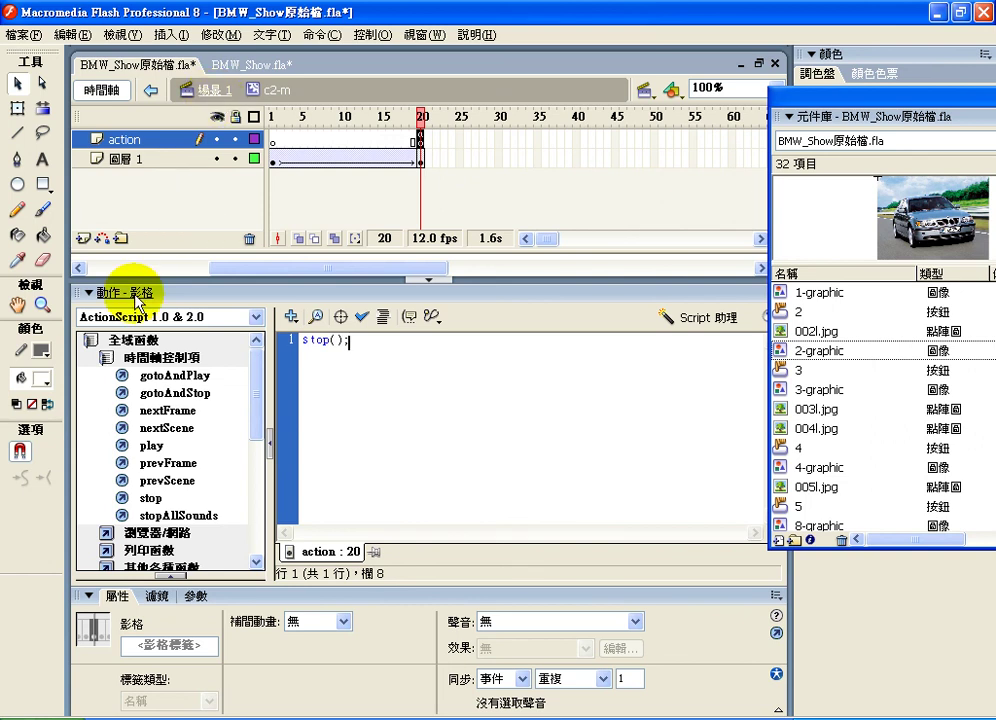
key("F9")
Return to 場景 1 and insert a keyframe at frame 2 of the car layer
left_click(210, 91)
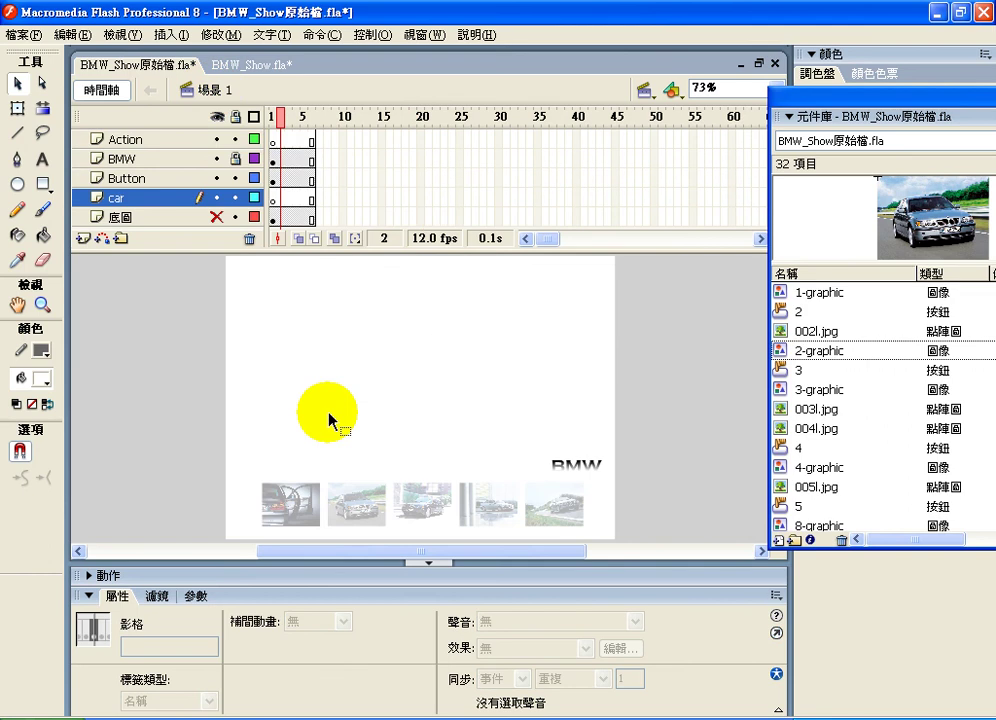
left_click(281, 198)
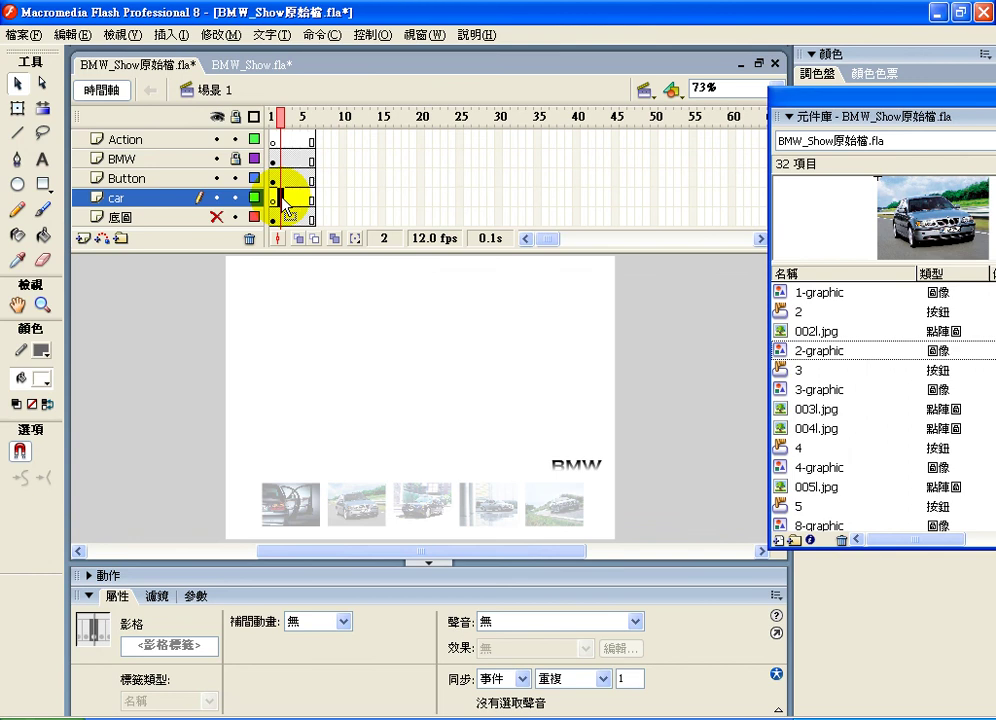
right_click(284, 205)
left_click(300, 278)
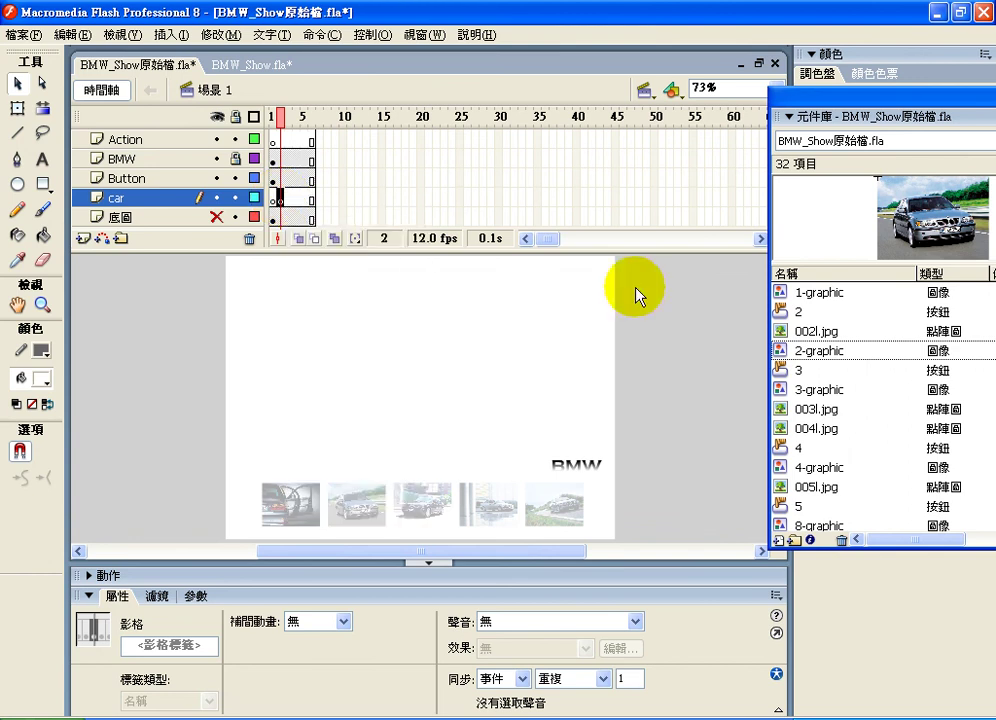
Place the c1-m movie clip above the thumbnails on frame 2 and enlarge it to about 382 × 287 px
left_click(823, 466)
scroll(829, 480, "down", 1)
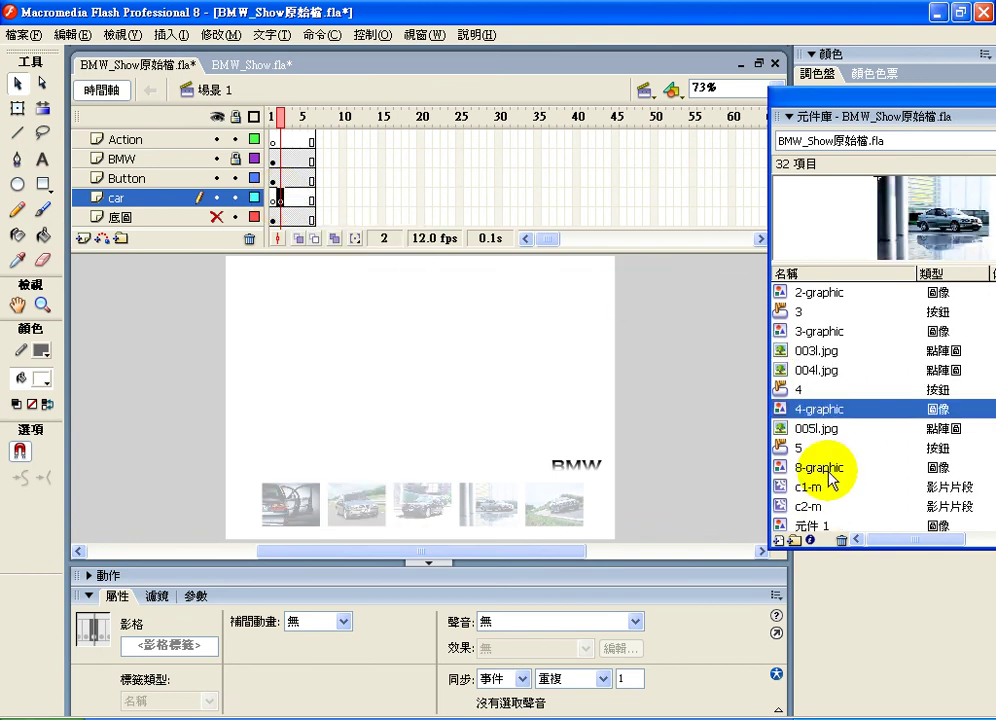
scroll(829, 478, "down", 2)
left_click_drag(798, 410, 322, 312)
left_click(18, 110)
left_click_drag(371, 360, 462, 420)
left_click_drag(371, 351, 462, 380)
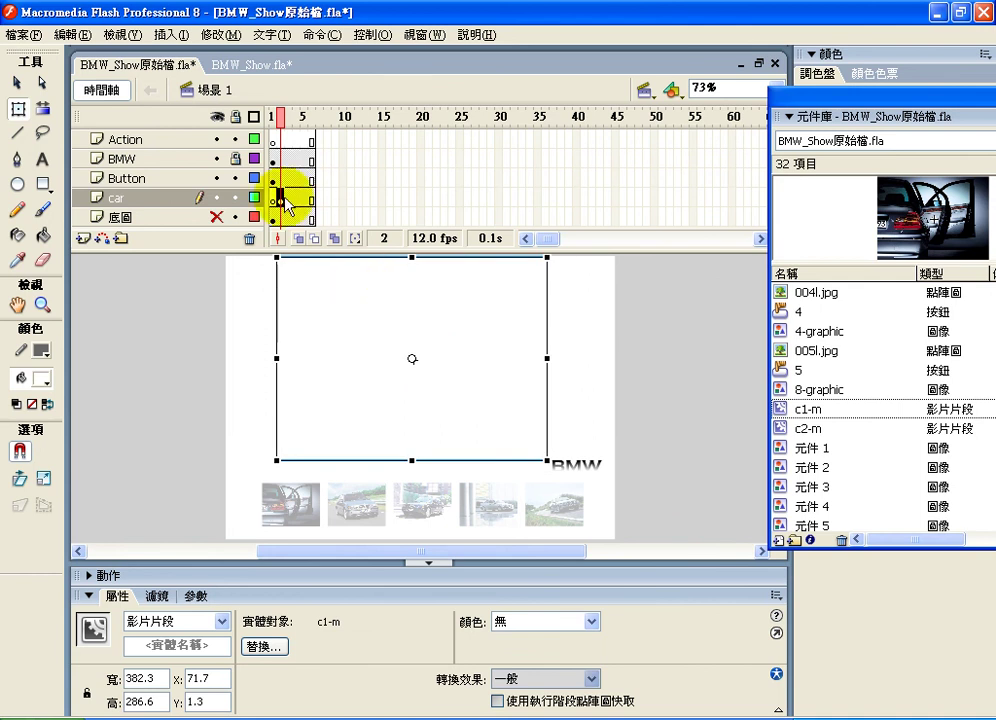
left_click(18, 81)
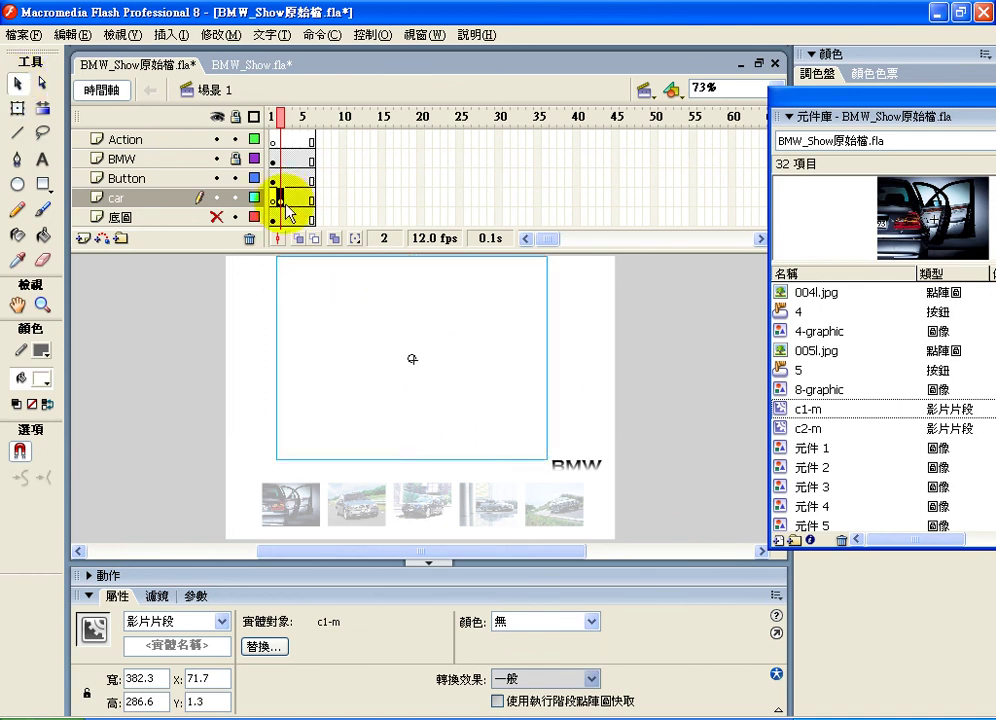
Insert a keyframe at frame 3 of the car layer
left_click(281, 198)
left_click(287, 198)
right_click(288, 202)
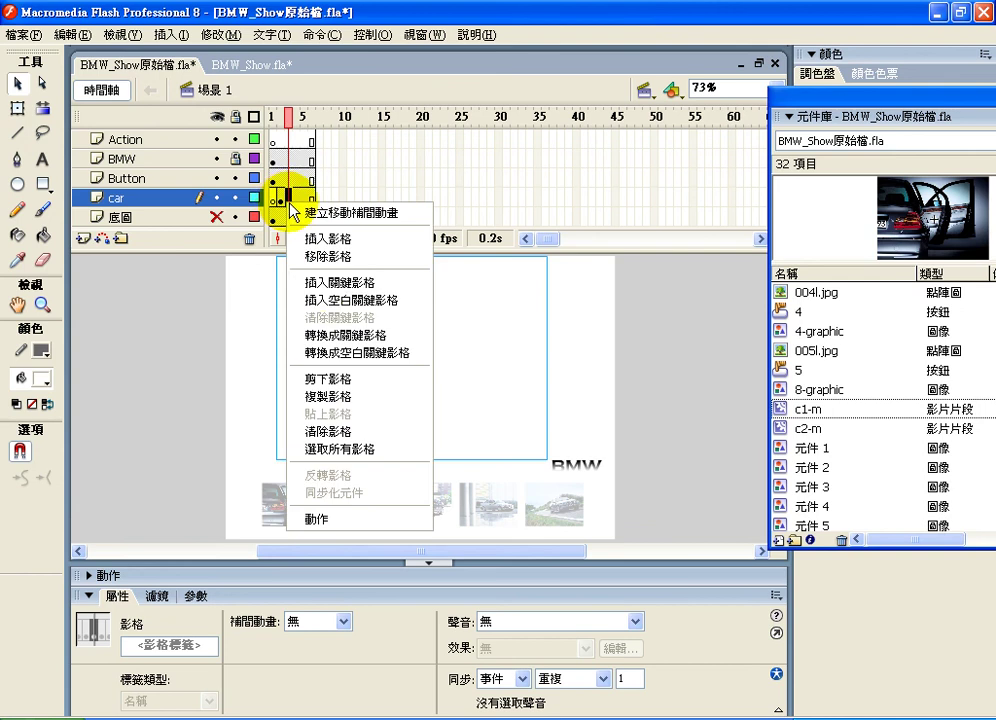
left_click(333, 283)
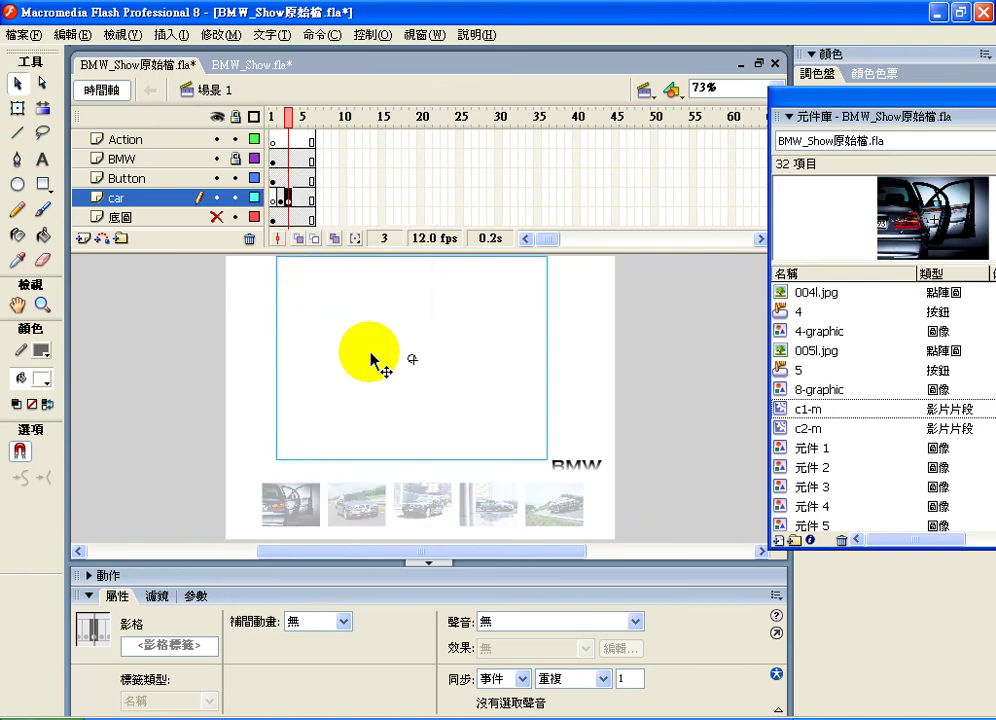
Swap the movie clip on frame 3 of the car layer for c2-m and enlarge it to about 351 × 264 px
left_click(371, 360)
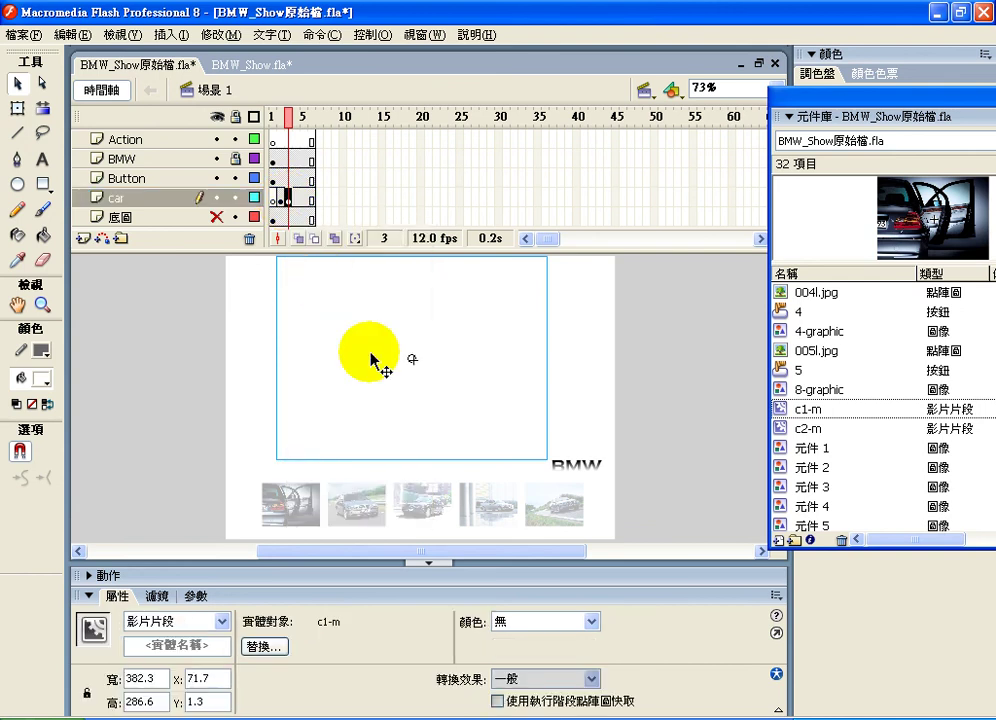
left_click(262, 647)
left_click(327, 441)
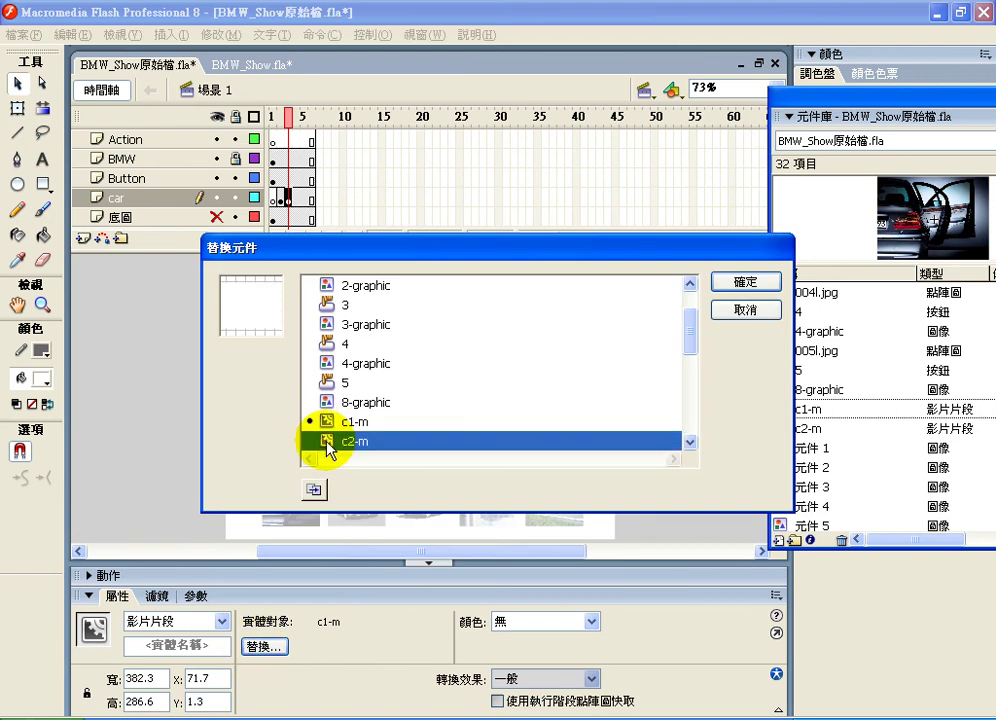
left_click(745, 282)
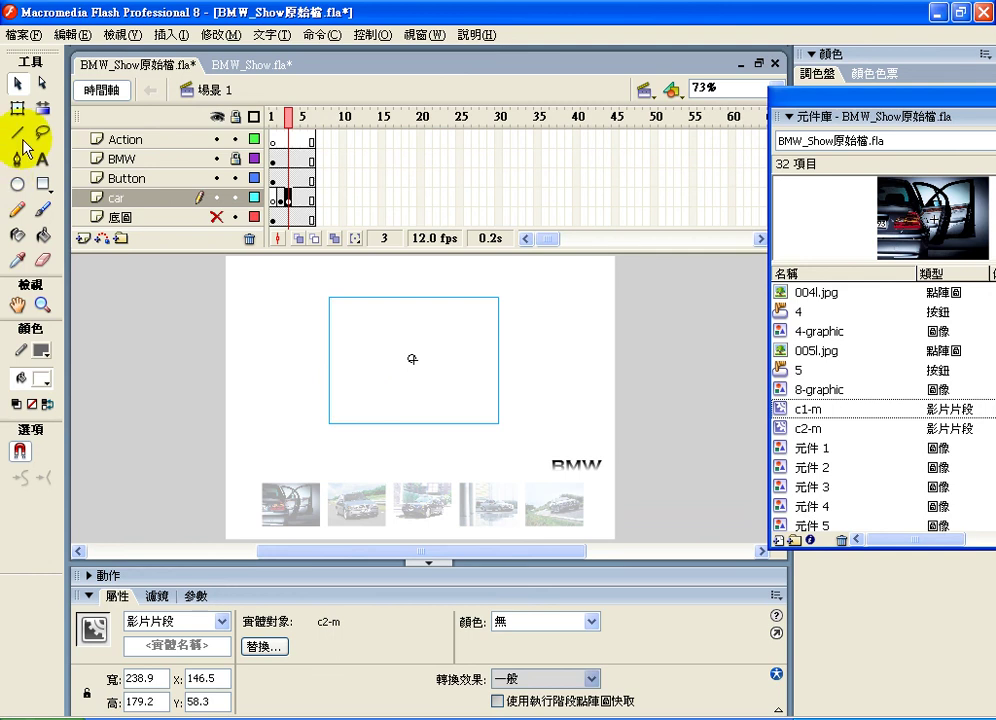
left_click(17, 108)
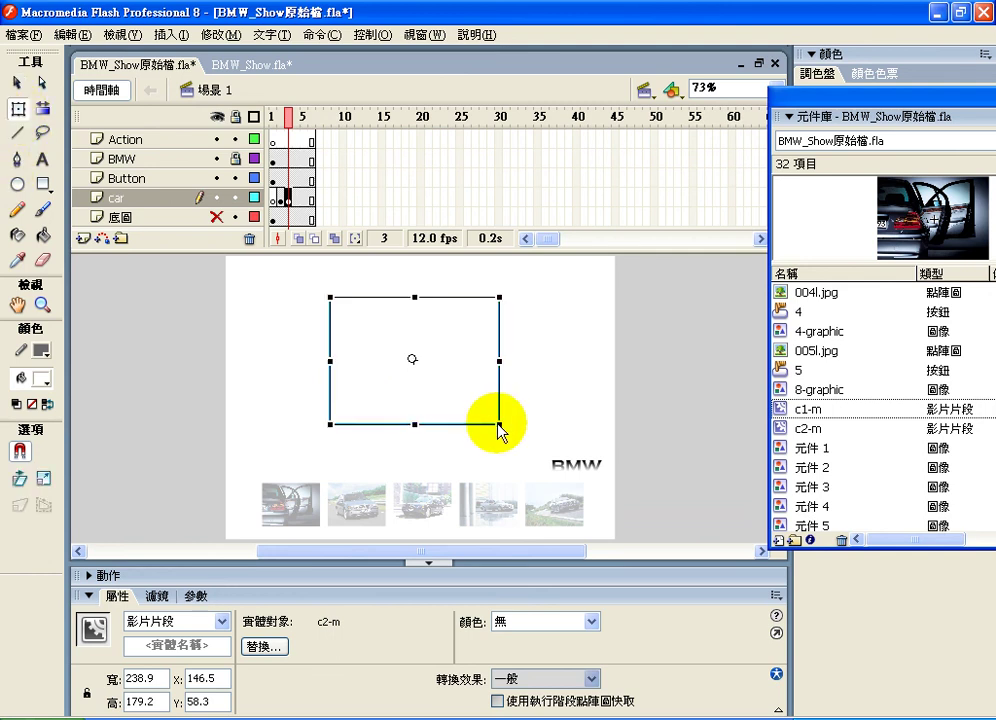
left_click_drag(498, 425, 540, 455)
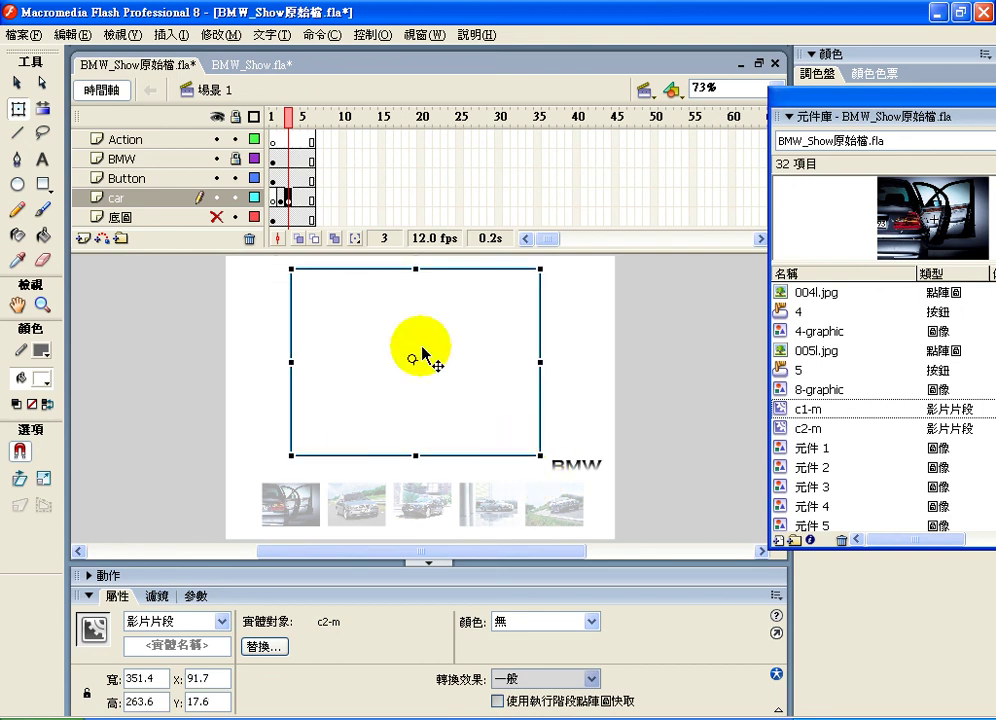
Compare frames 2 and 3 of the car layer to check which movie clip each one holds
mouse_move(293, 120)
left_mouse_down()
mouse_move(270, 115)
mouse_move(279, 115)
left_mouse_up()
left_click(17, 86)
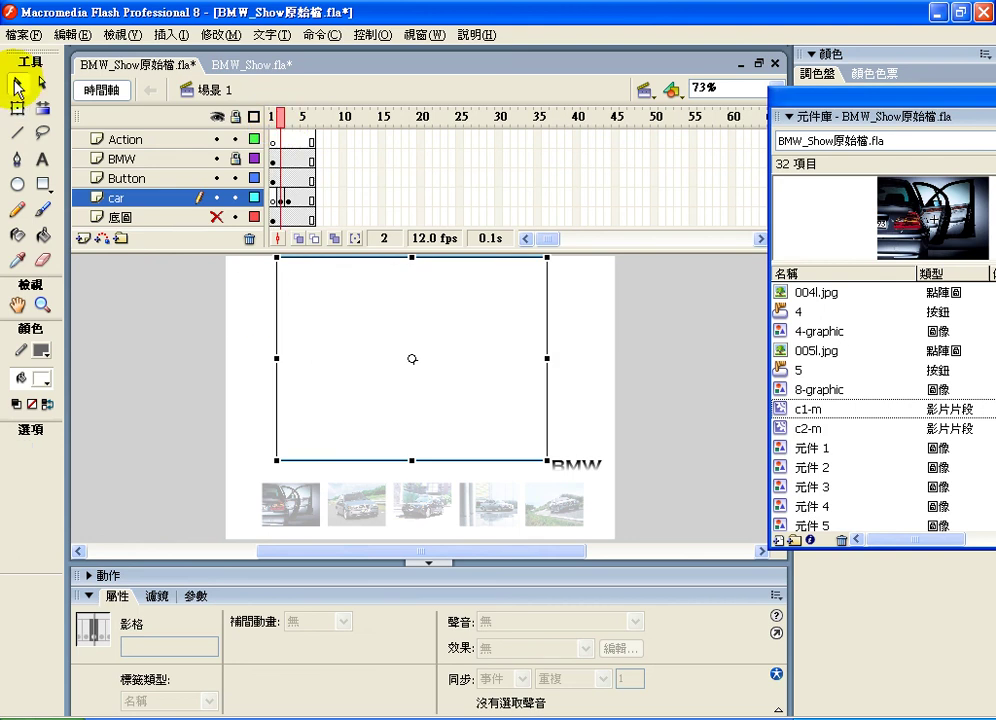
left_click(323, 355)
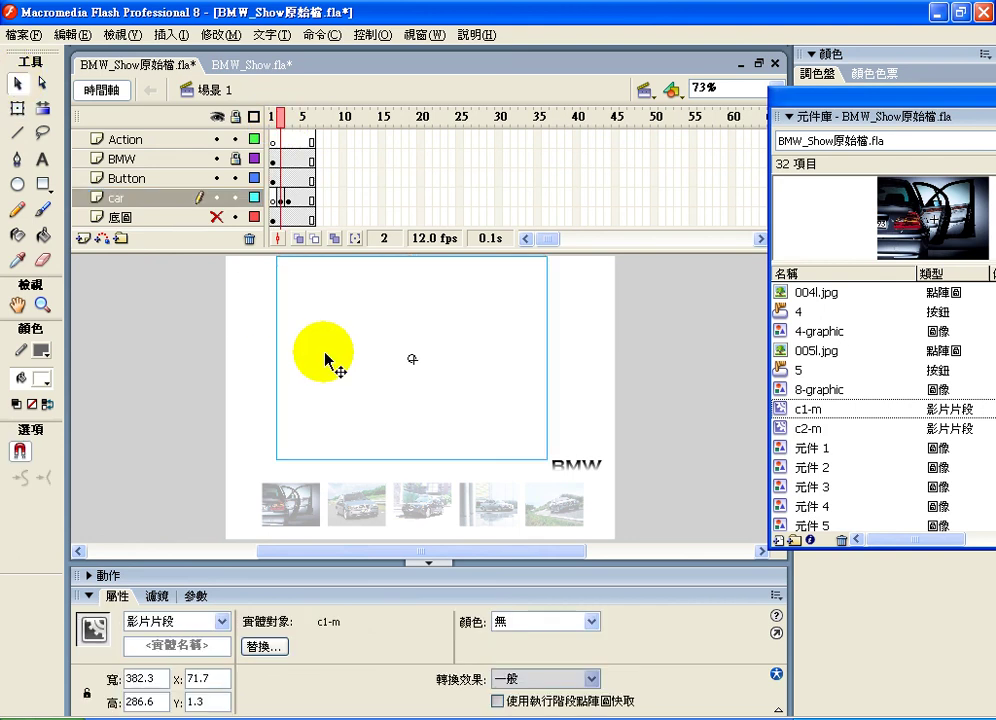
left_click(329, 331)
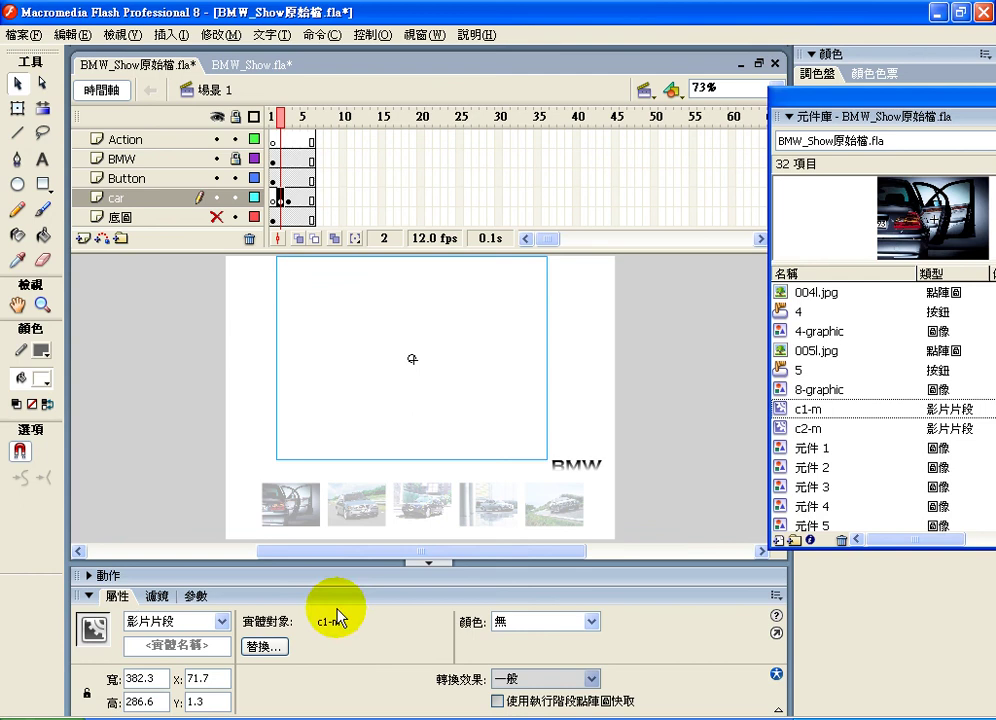
left_click(288, 115)
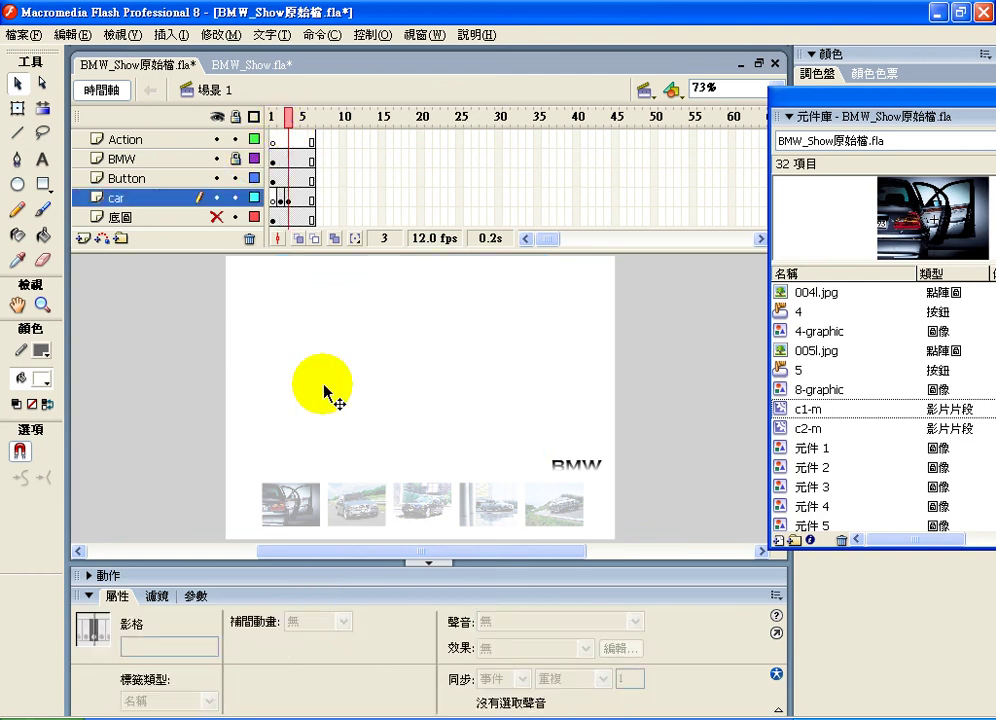
left_click(325, 392)
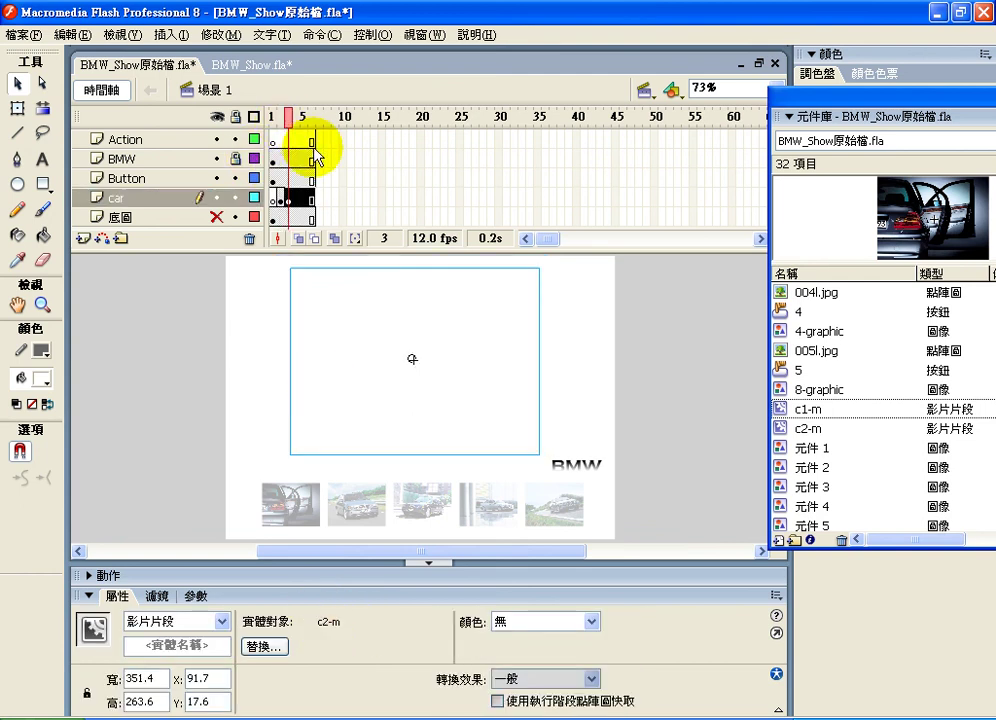
left_click(279, 116)
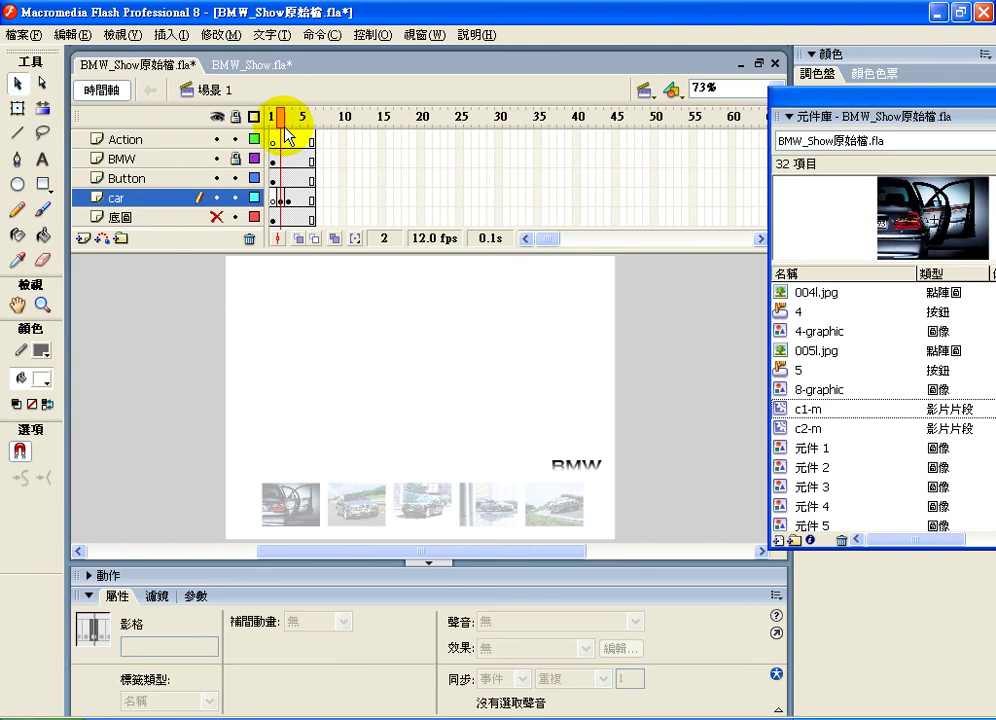